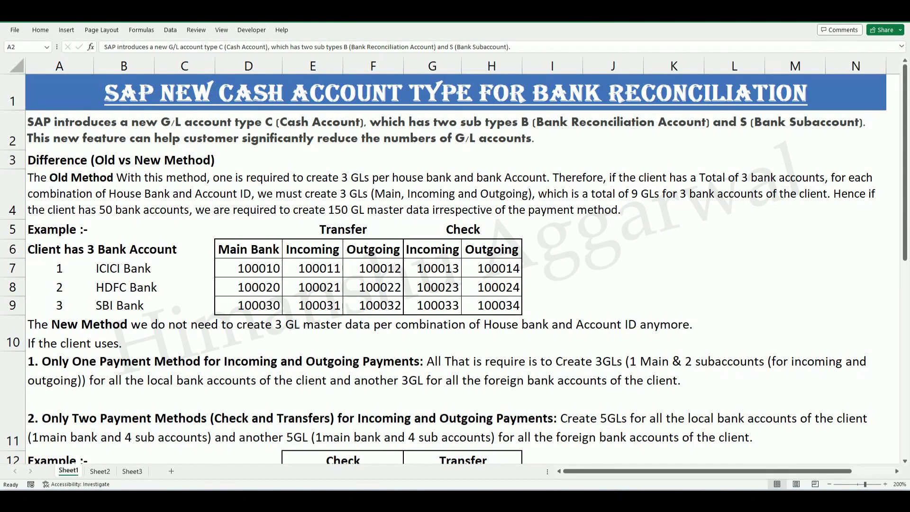
- Switch to SAP Easy Access and open the central G/L account maintenance with transaction FS00
click(523, 258)
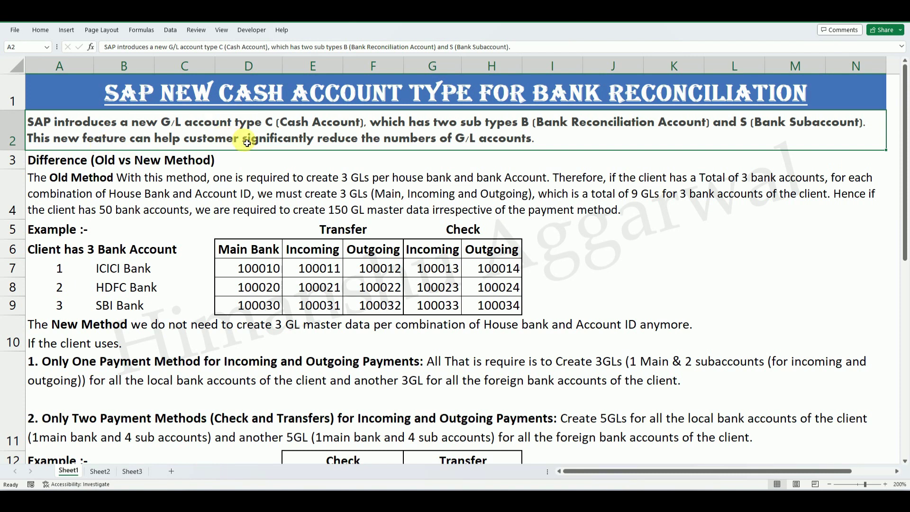
click(620, 500)
click(650, 462)
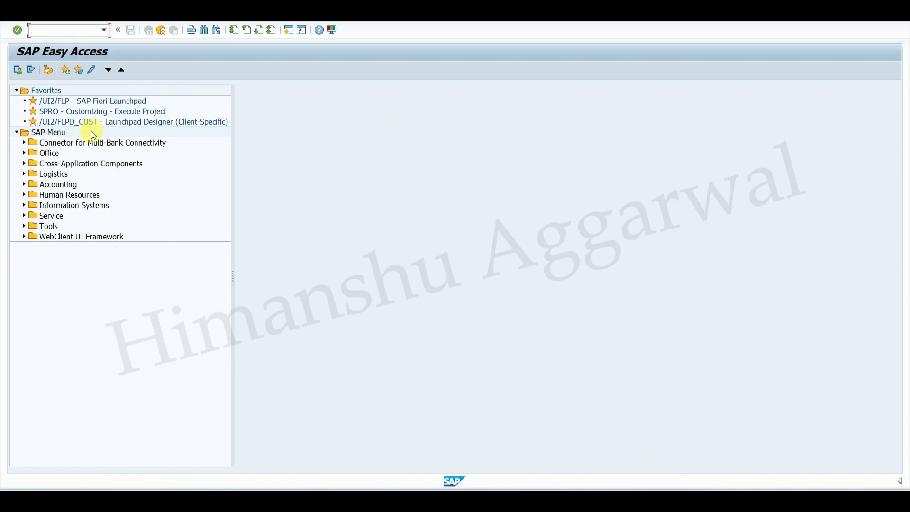
text(fs00)
key(Return)
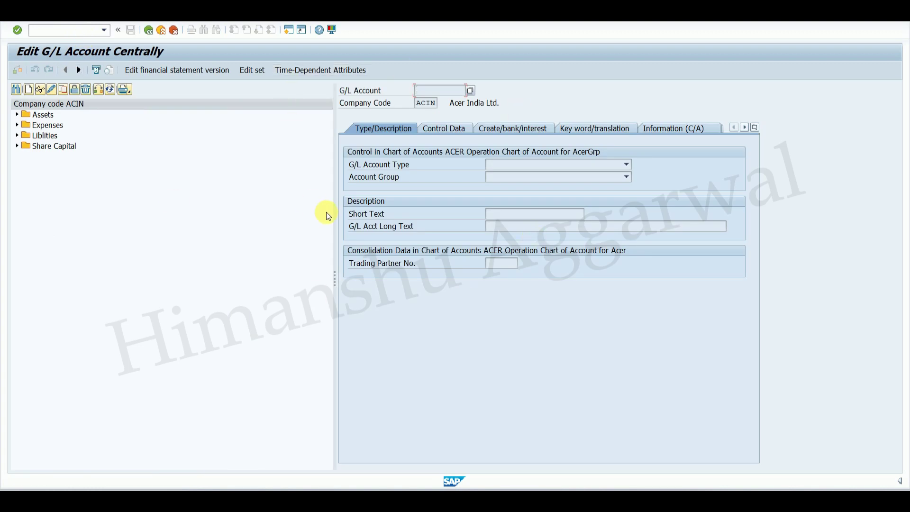
- Open the Petty Cash account under Assets in change mode
click(618, 167)
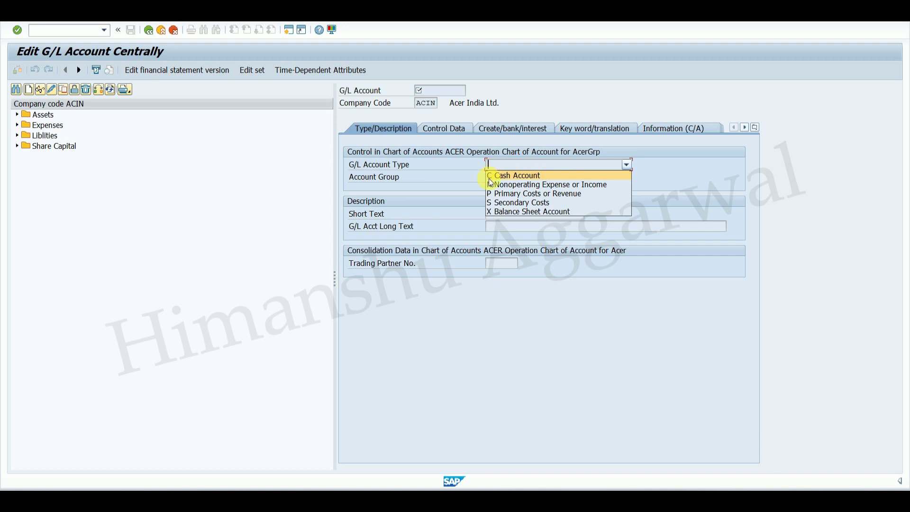
key(Escape)
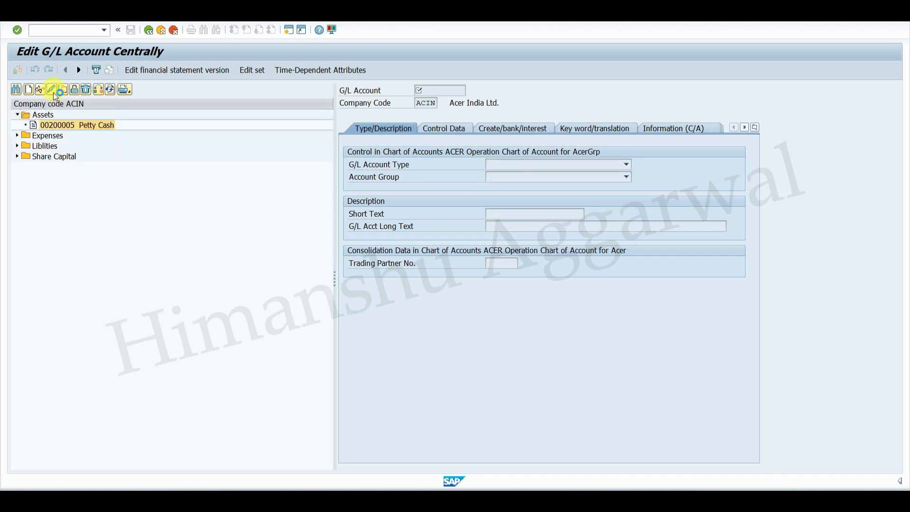
click(52, 90)
click(51, 89)
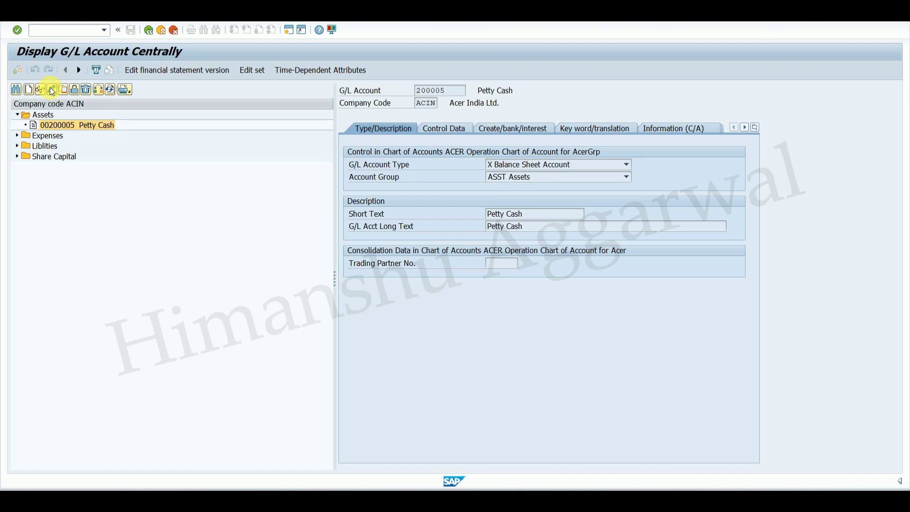
- Set the Petty Cash account's G/L account type to C Cash Account and view the list of available subtypes
click(568, 165)
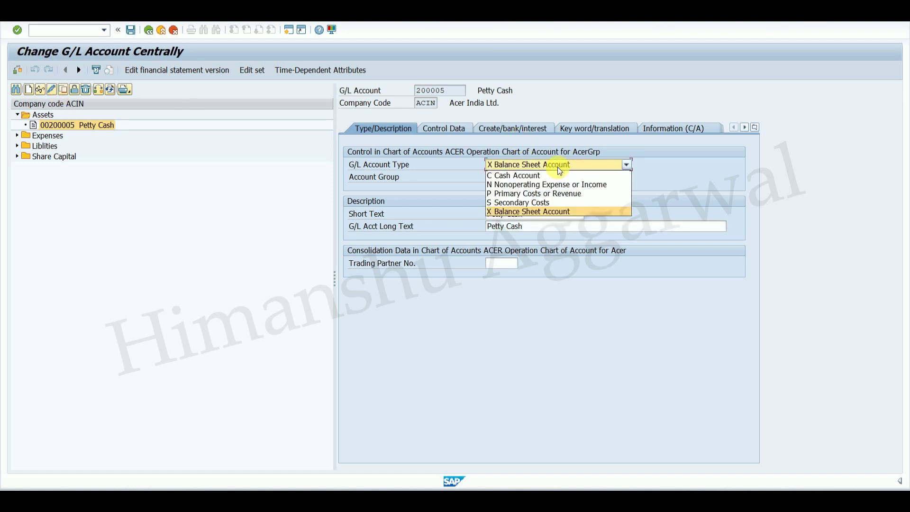
click(550, 175)
click(498, 179)
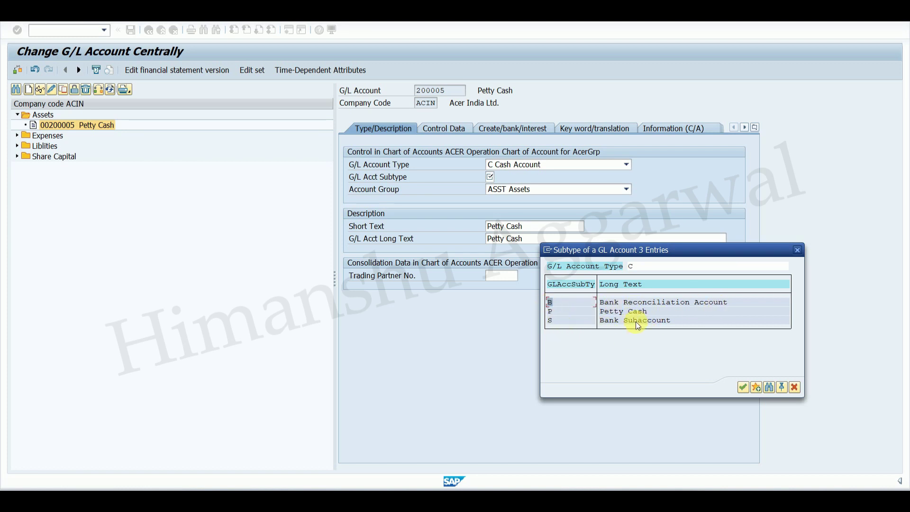
click(798, 250)
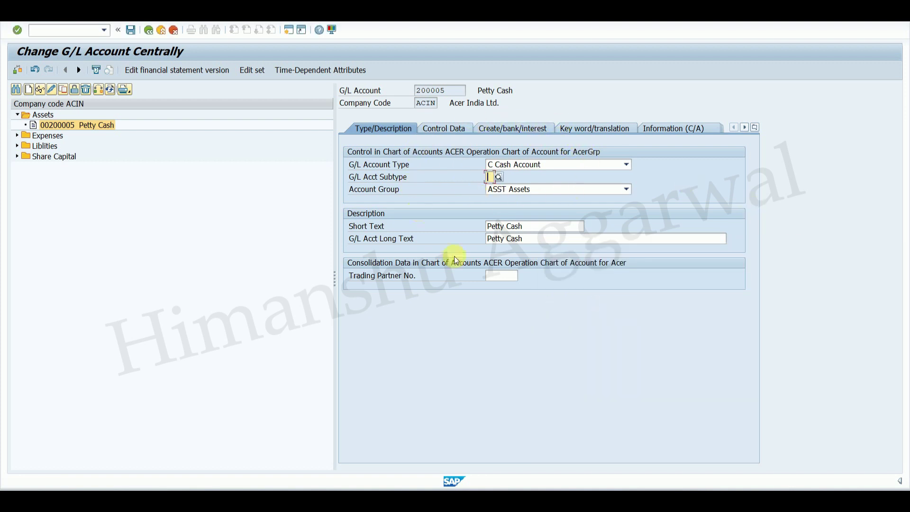
- Switch to the Excel workbook and review the three client banks listed in the Old Method example
click(634, 488)
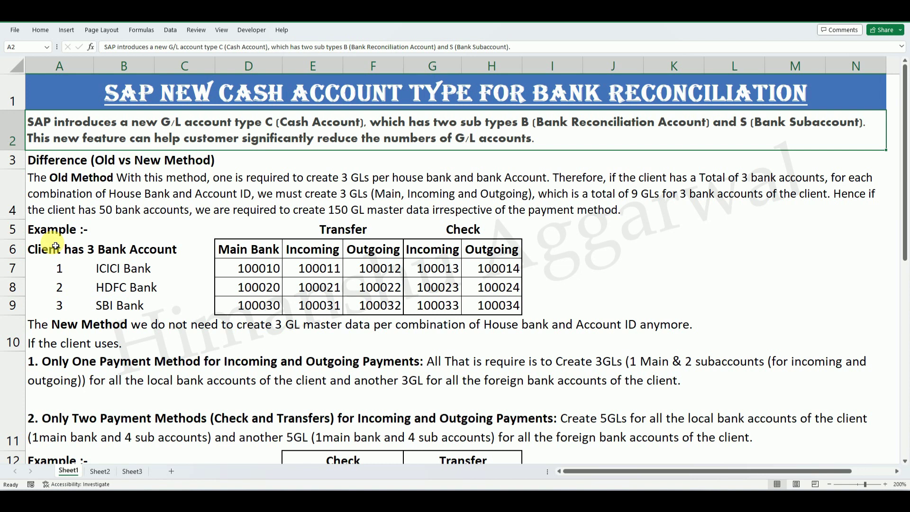
click(121, 274)
click(130, 290)
click(126, 306)
click(131, 269)
click(133, 289)
click(127, 268)
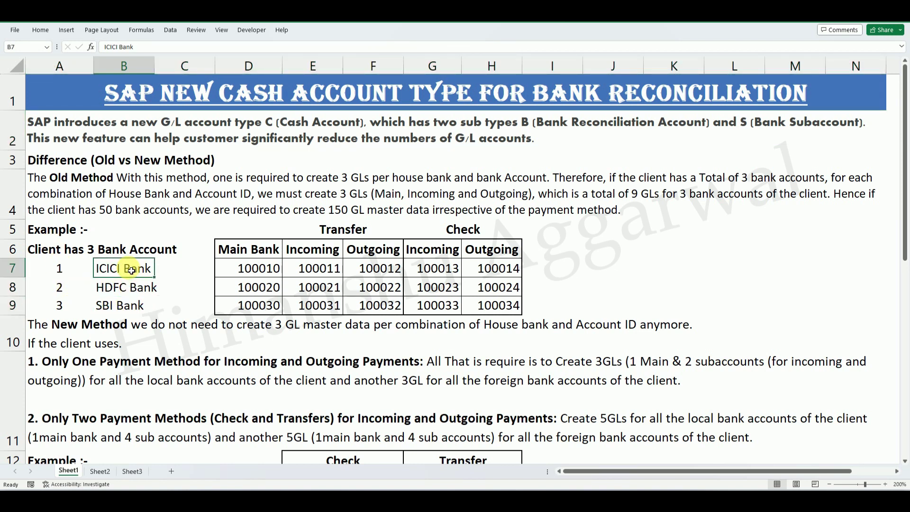
- Examine ICICI Bank's main, incoming and outgoing accounts under Transfer and its incoming and outgoing accounts under Check in the Old Method example
click(345, 233)
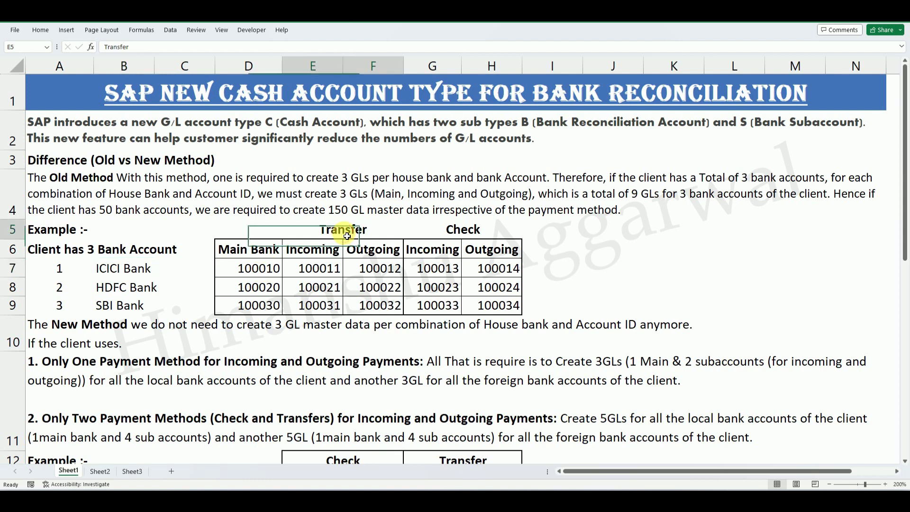
click(268, 267)
click(325, 276)
click(372, 271)
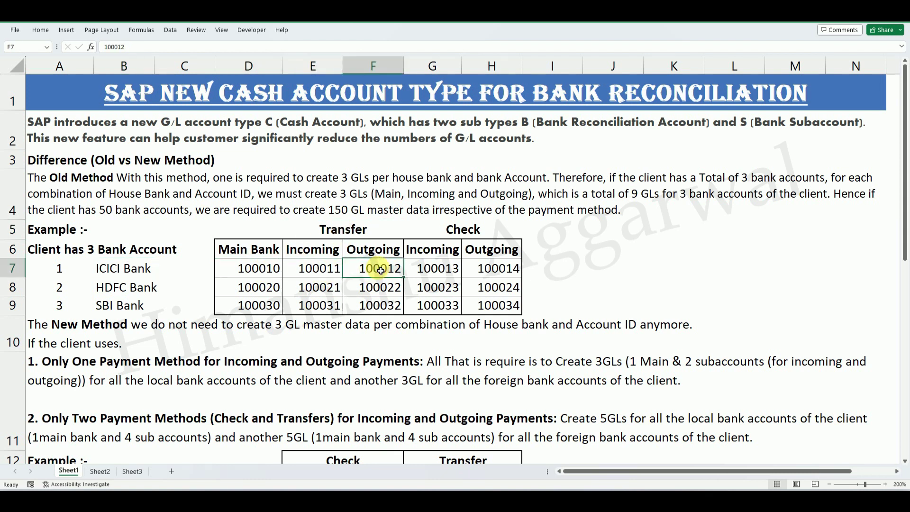
click(259, 277)
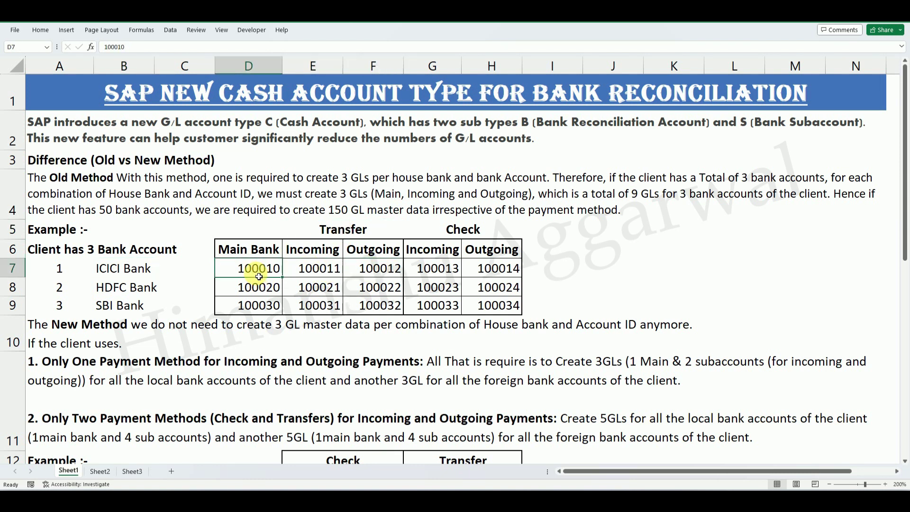
click(315, 275)
click(372, 268)
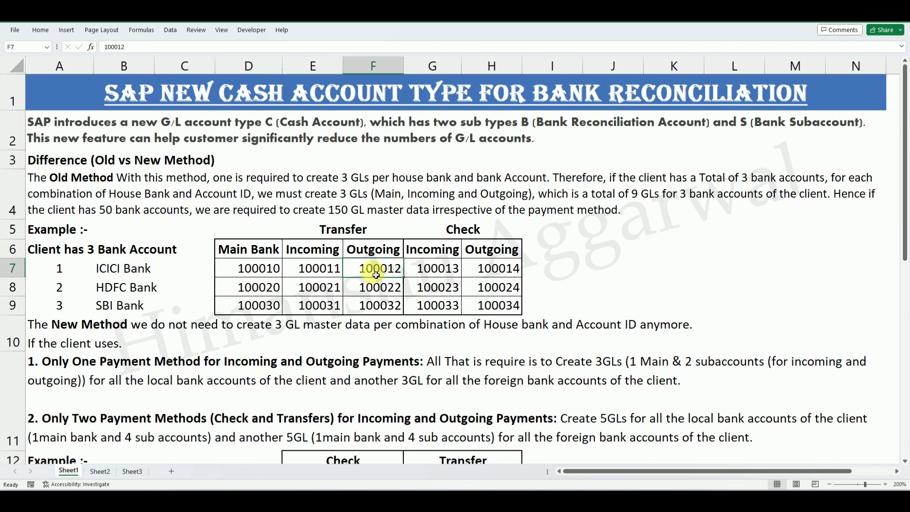
click(463, 229)
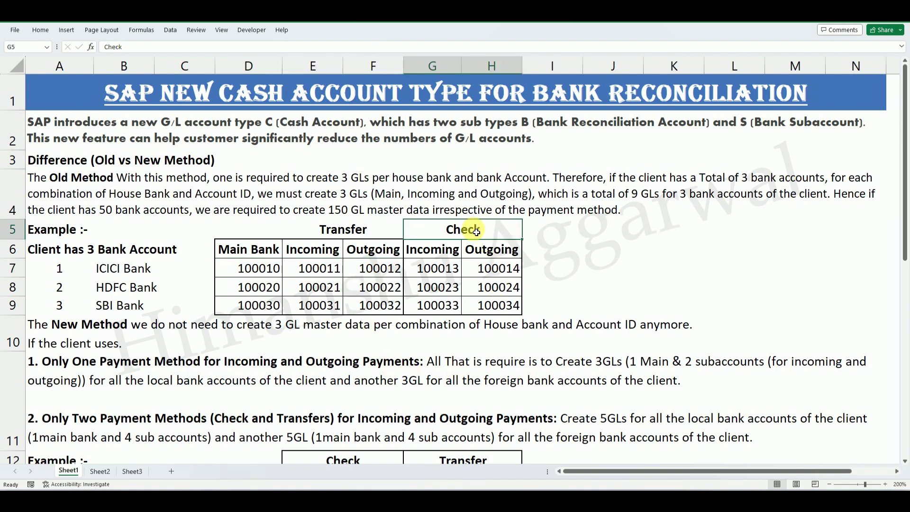
click(450, 274)
click(494, 268)
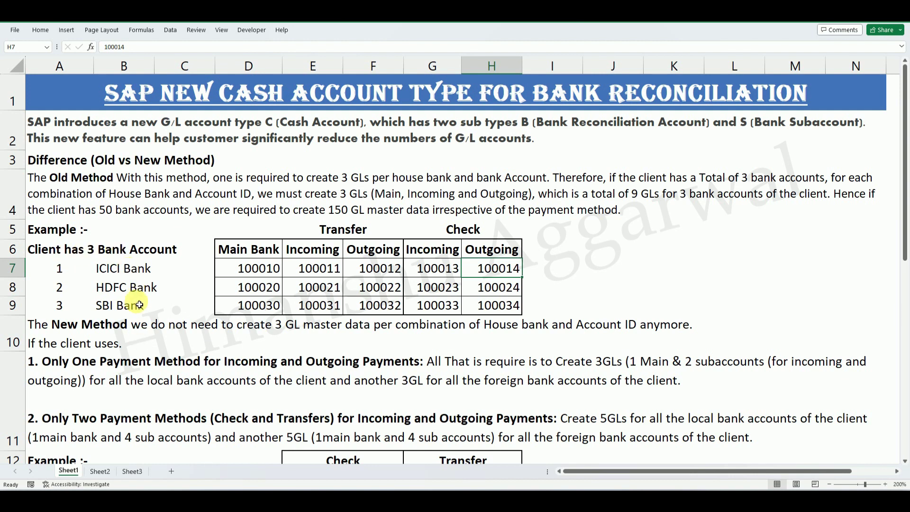
- Go through ICICI Bank's whole Old Method row again, from the main bank account across both payment methods
click(127, 270)
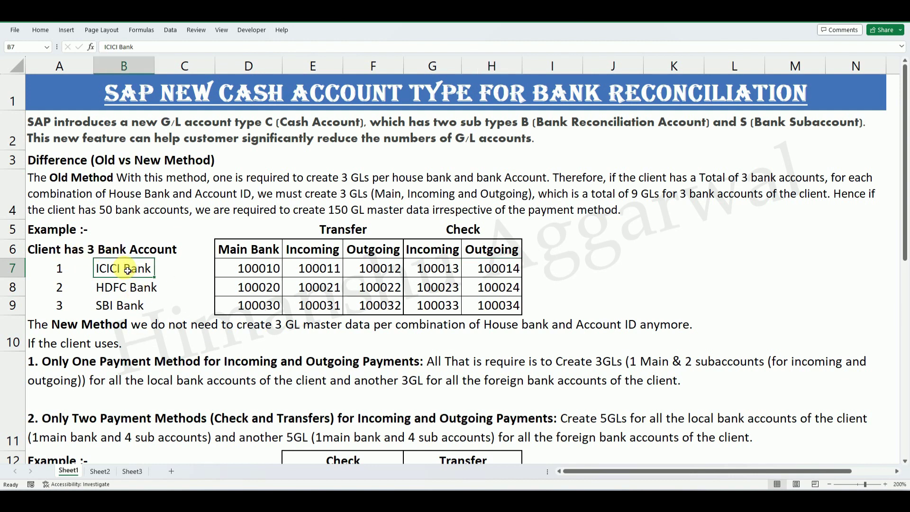
click(244, 263)
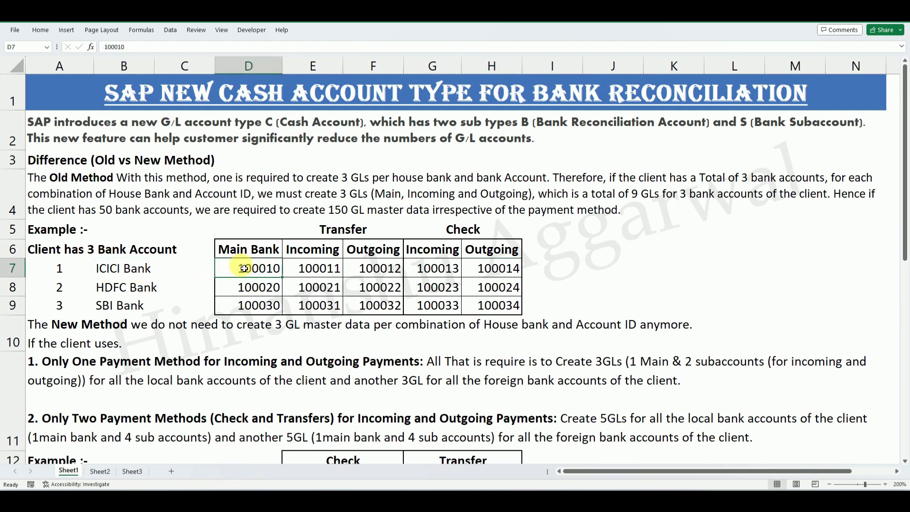
click(345, 235)
click(446, 231)
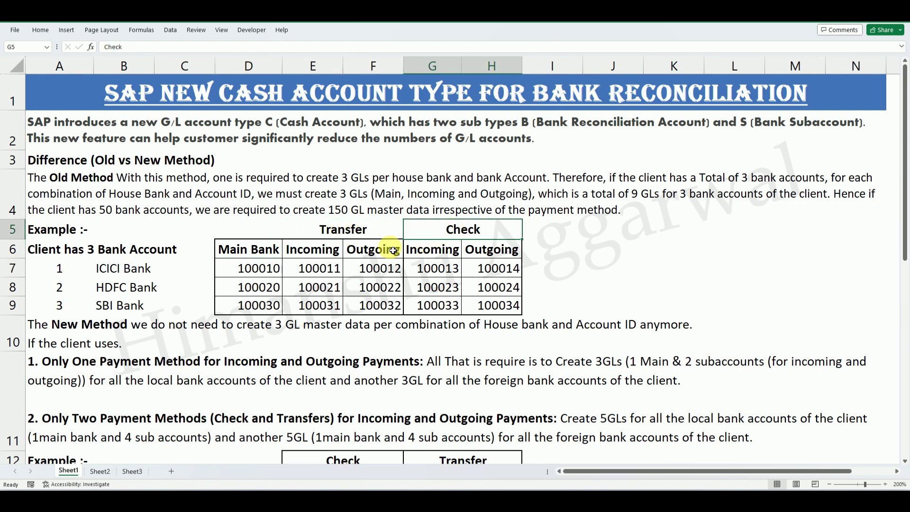
click(272, 272)
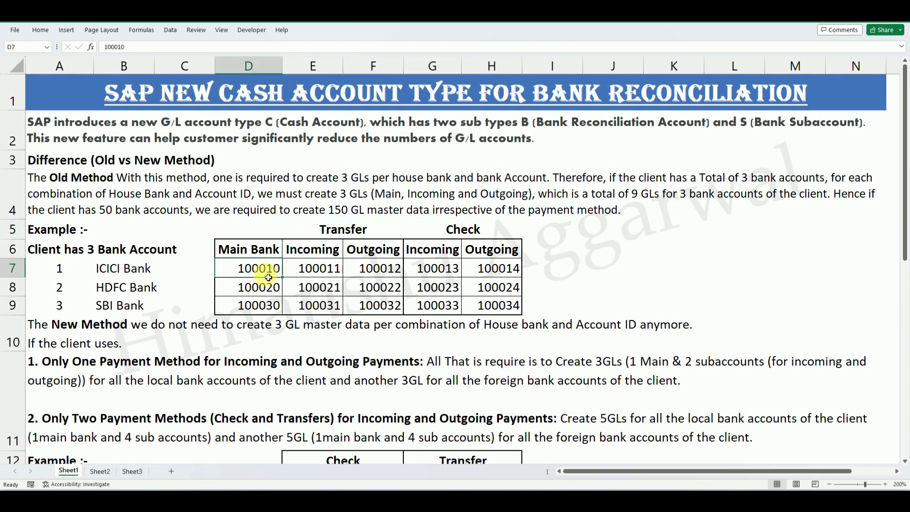
click(315, 269)
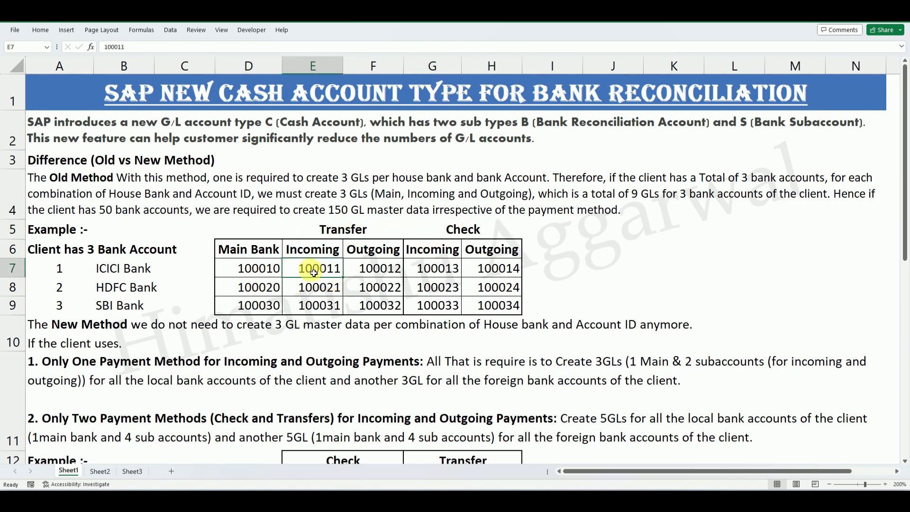
click(385, 270)
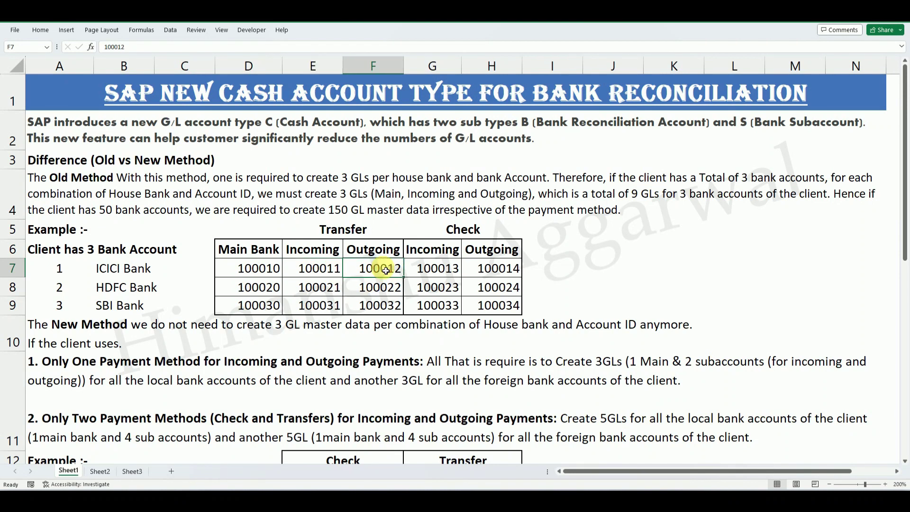
click(441, 269)
click(488, 268)
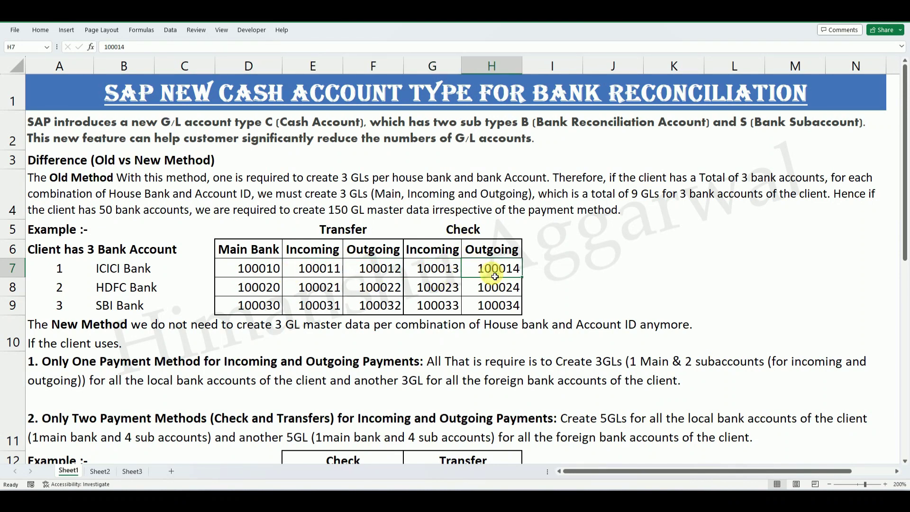
drag(264, 267, 481, 266)
drag(638, 280, 635, 270)
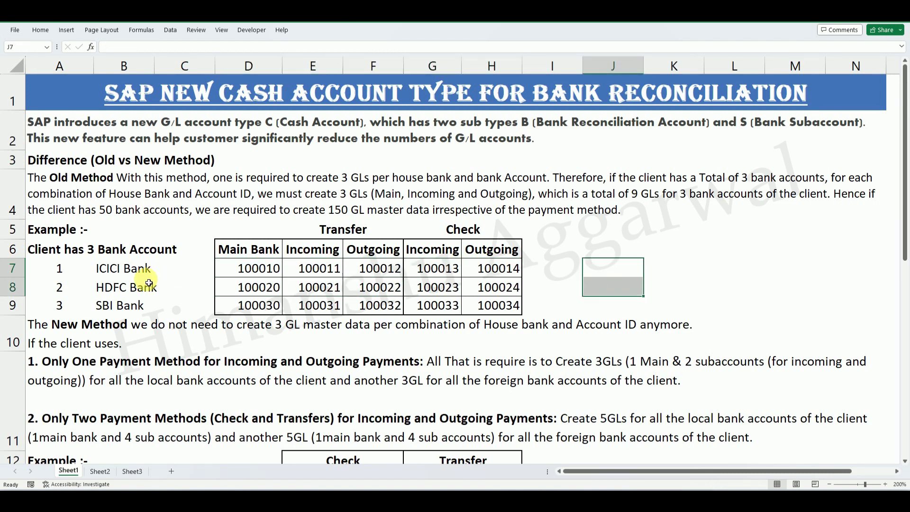
- Review the HDFC Bank and SBI Bank rows and the complete set of Old Method accounts for all three banks
click(138, 290)
click(266, 288)
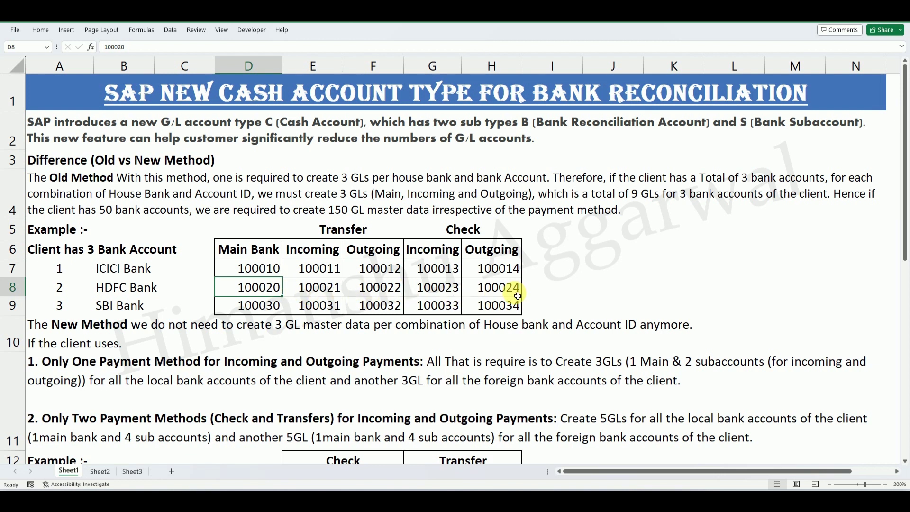
click(157, 306)
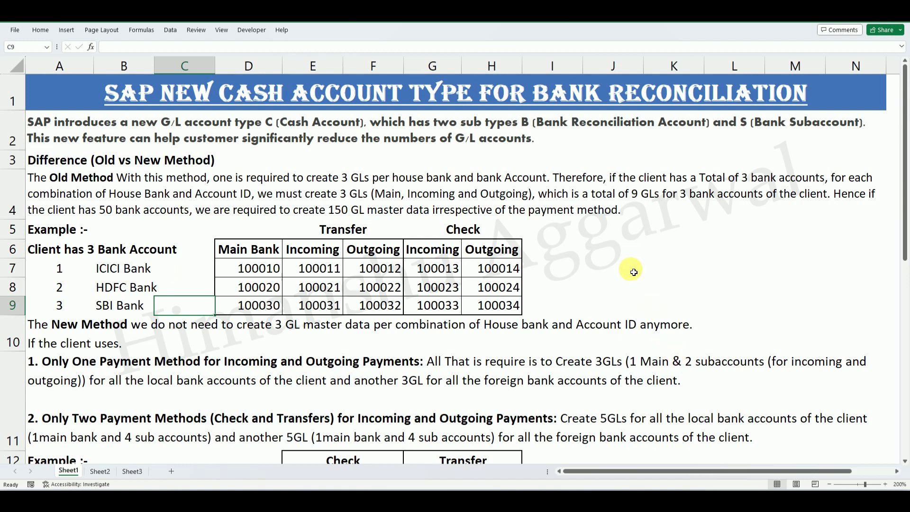
drag(138, 274, 495, 305)
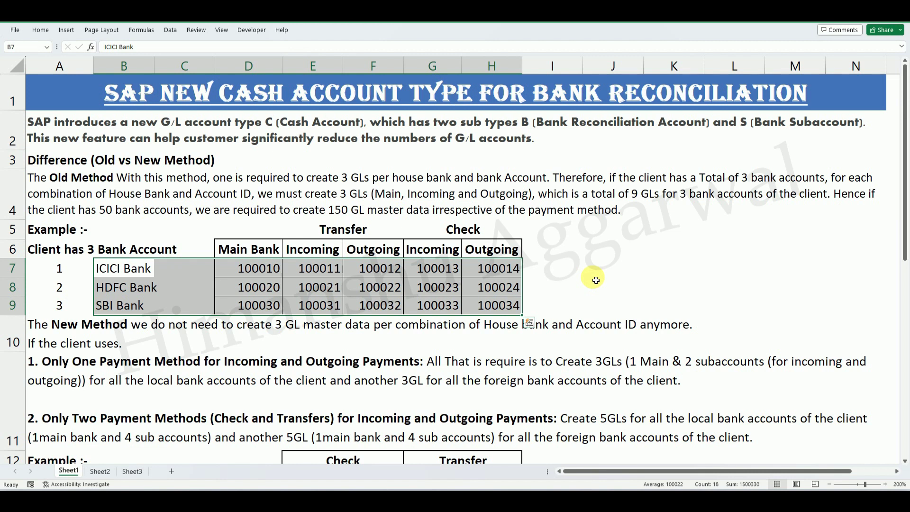
click(596, 281)
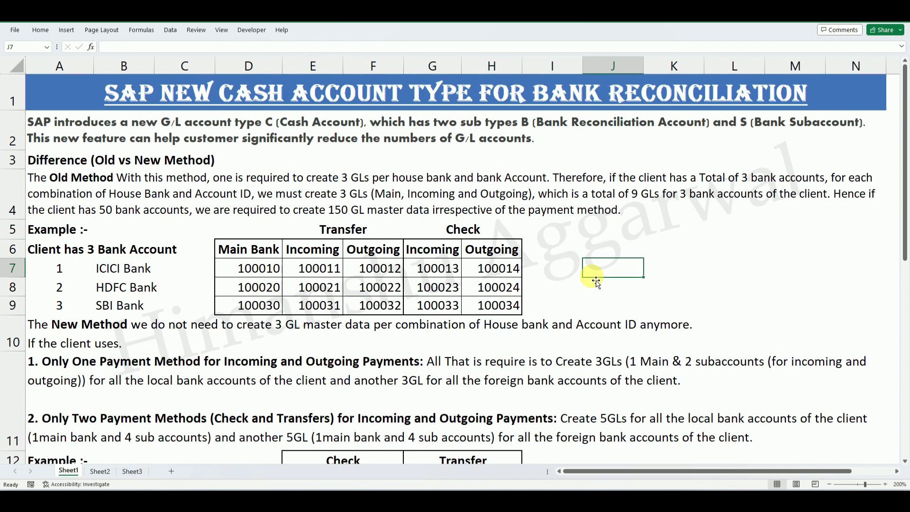
drag(122, 267, 339, 301)
click(666, 281)
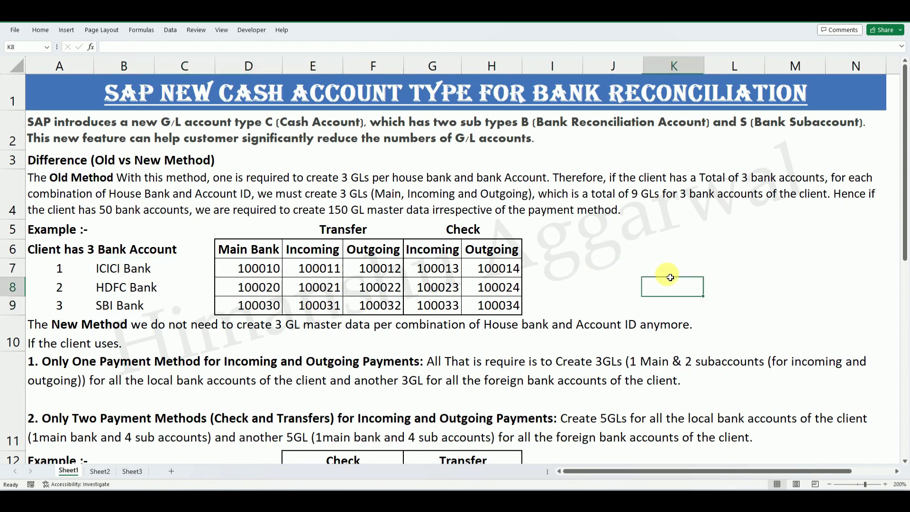
- Read the Old Method explanation in row 4 and look through the New Method section with its example table
click(111, 214)
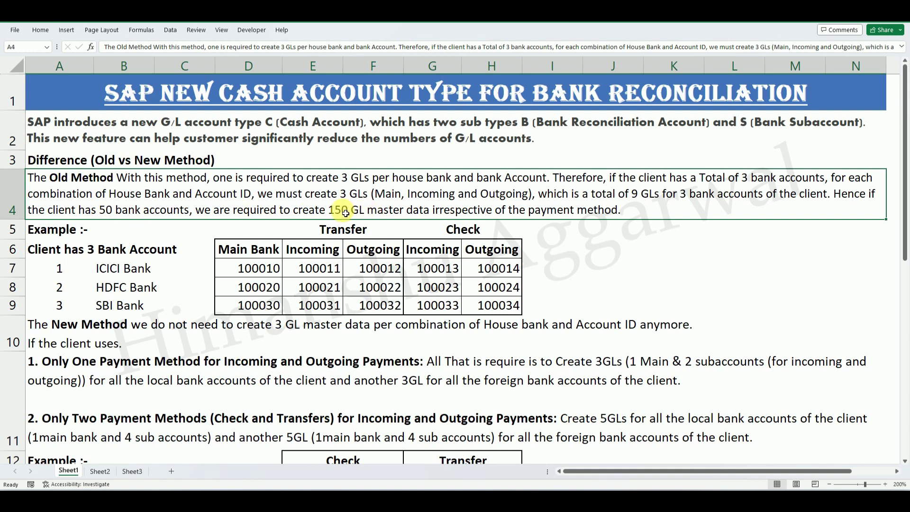
click(391, 273)
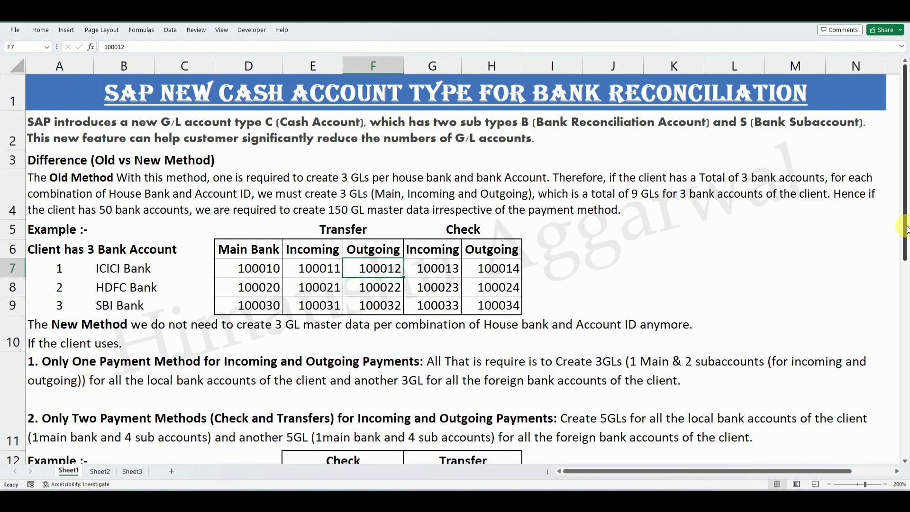
scroll(906, 235, down, 1)
scroll(906, 239, up, 1)
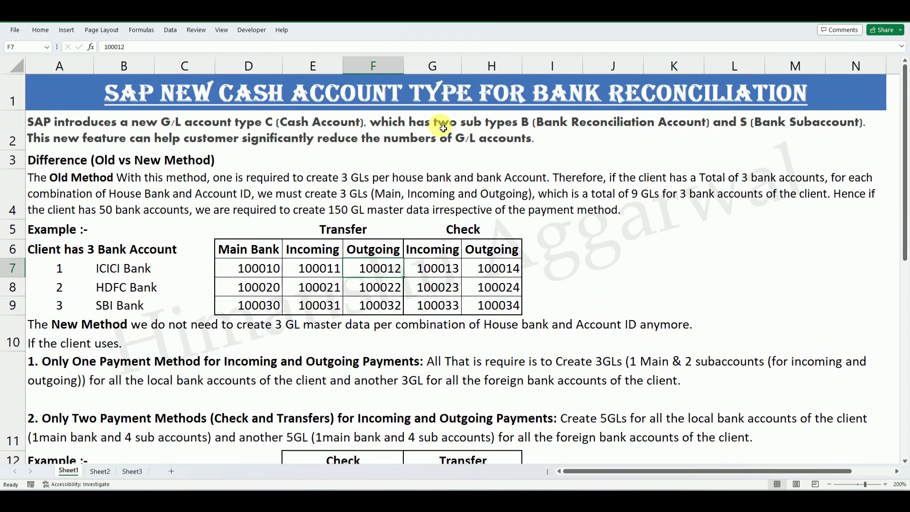
drag(904, 212, 905, 243)
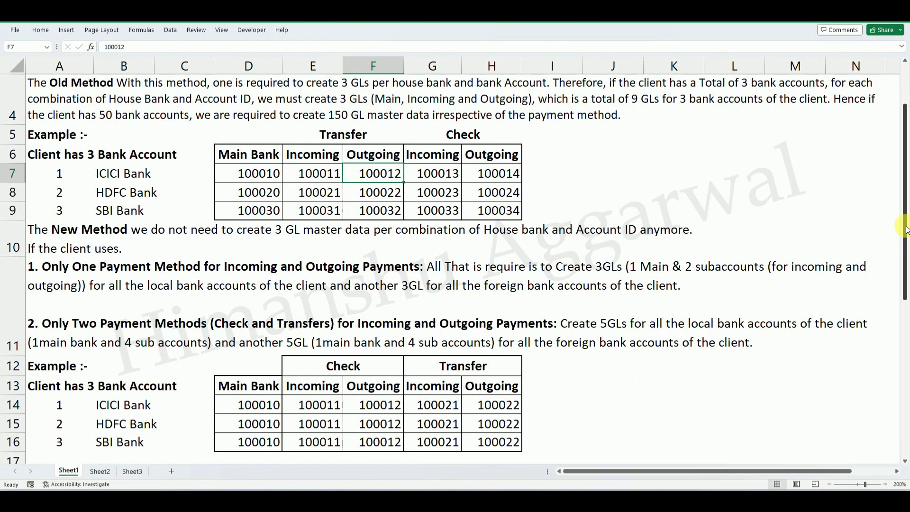
scroll(377, 224, down, 1)
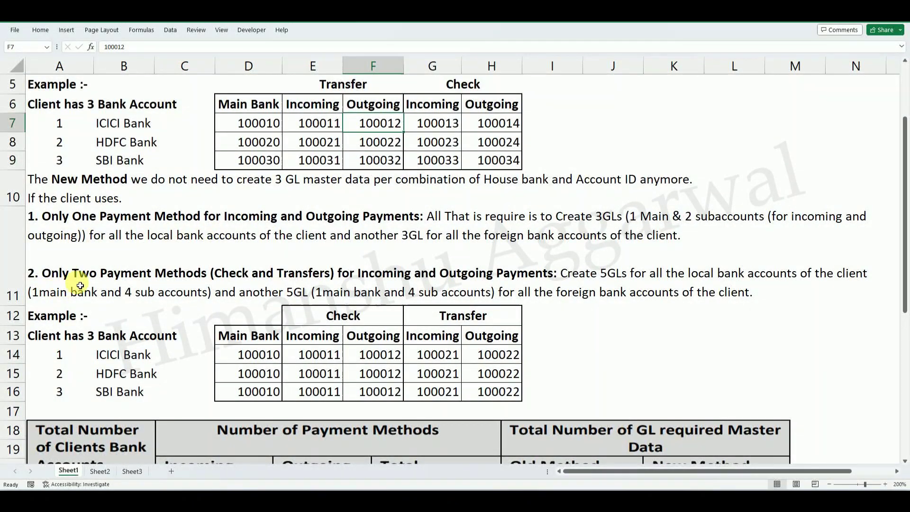
- Read the New Method rules in row 11 and relate them to ICICI Bank's Old Method subaccounts and New Method main account
click(60, 279)
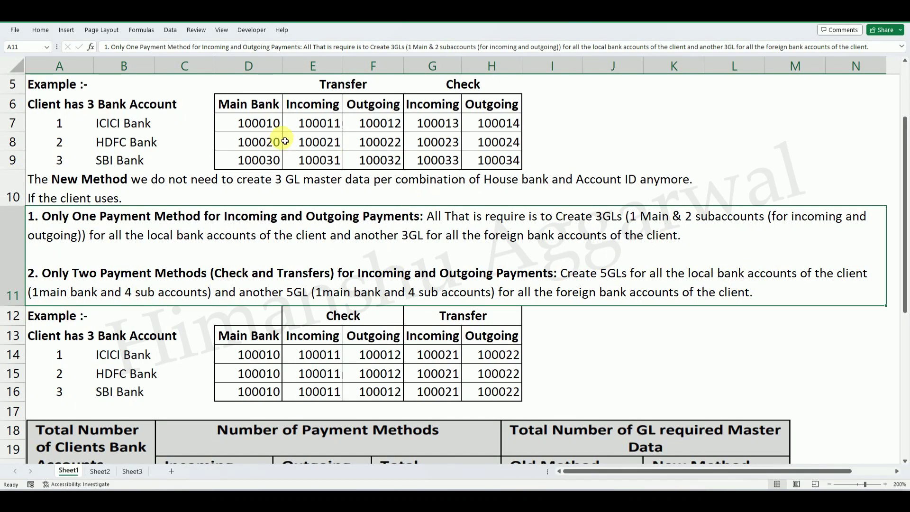
drag(316, 124, 367, 130)
drag(431, 126, 493, 122)
click(285, 350)
drag(905, 273, 906, 271)
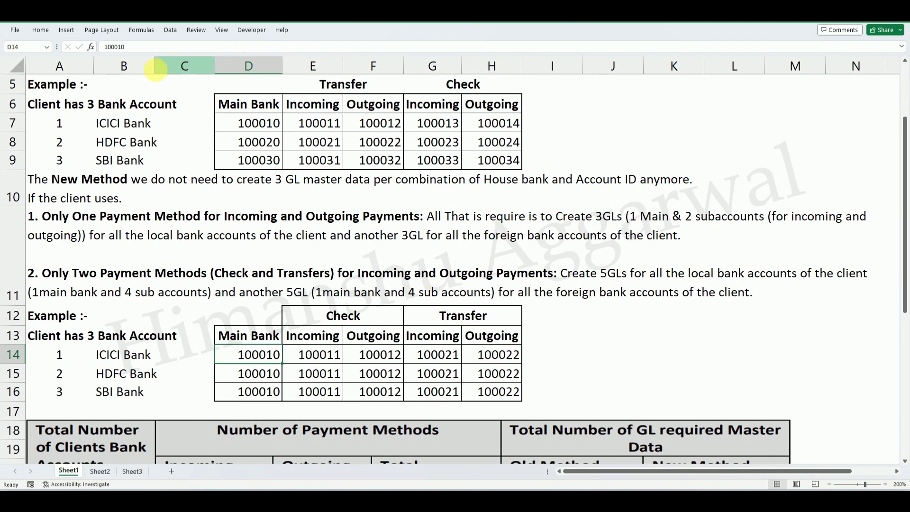
- Examine the separate main bank accounts of ICICI, HDFC and SBI Bank in the Old Method example, including ICICI's incoming Transfer account
click(126, 125)
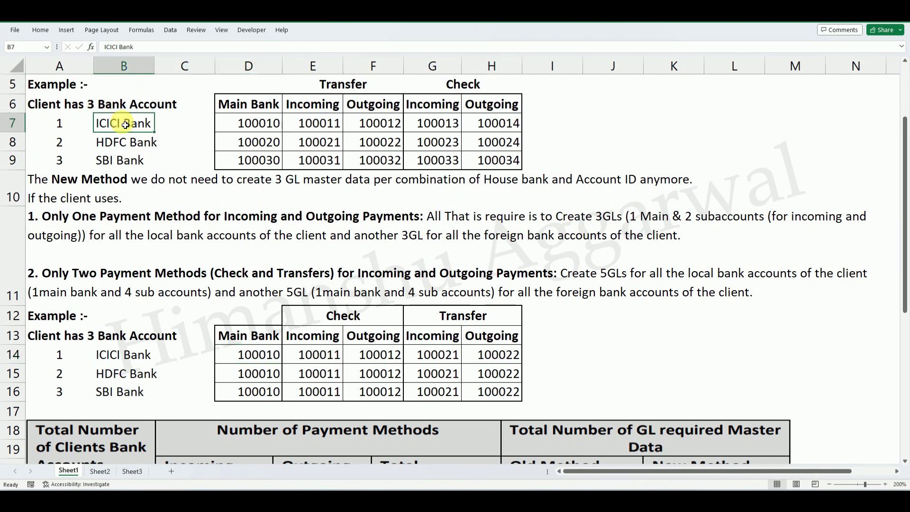
click(254, 129)
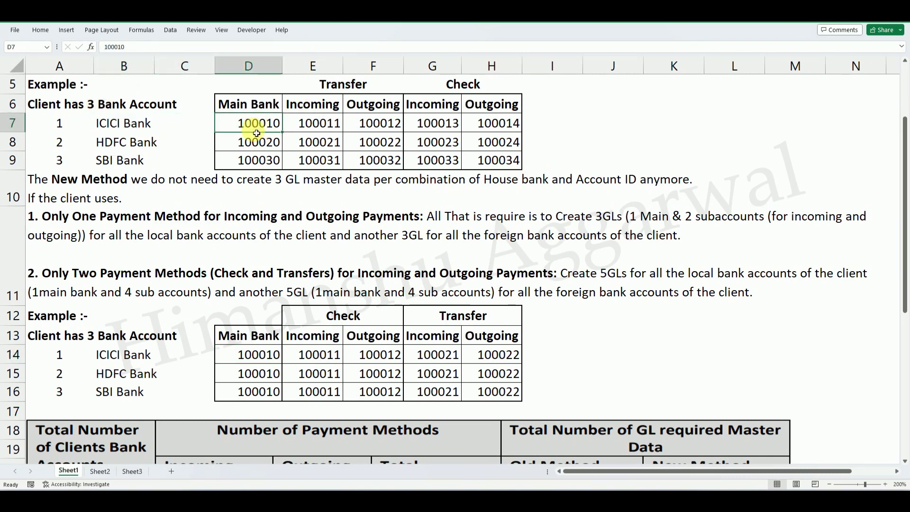
click(322, 126)
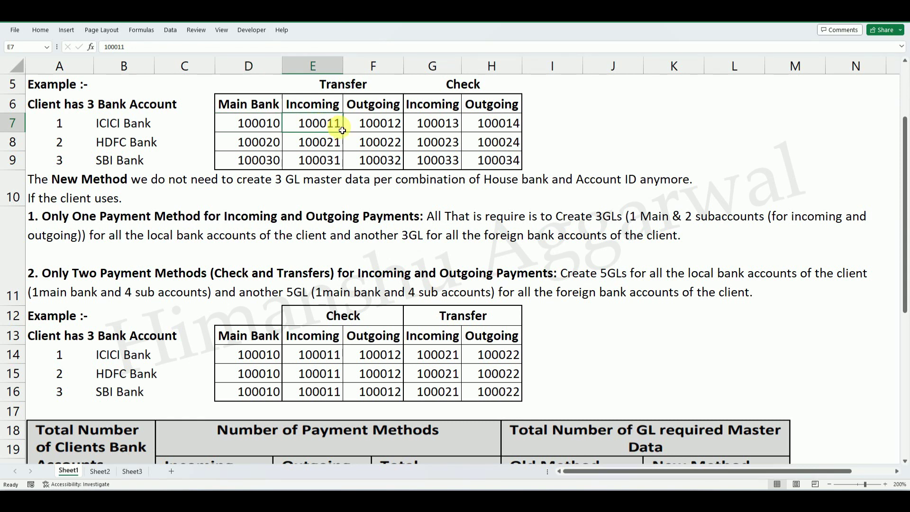
click(135, 150)
click(258, 142)
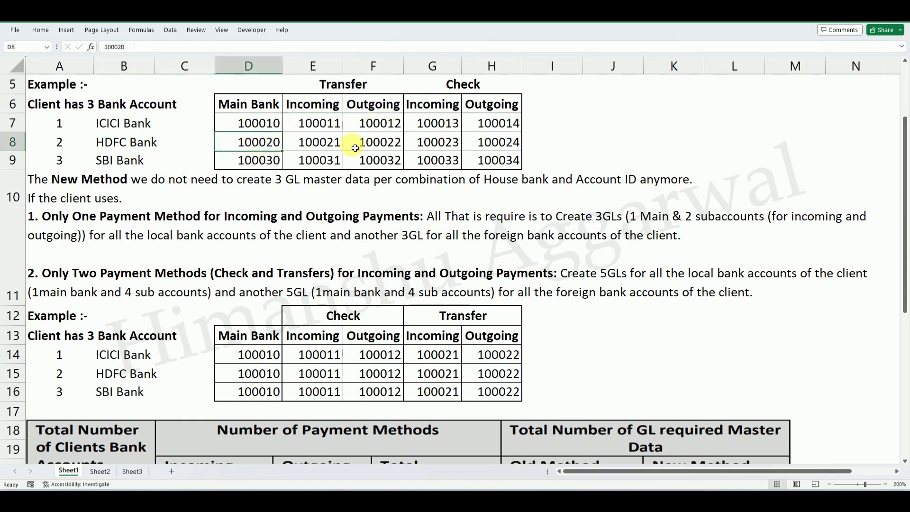
click(124, 159)
click(266, 159)
drag(260, 124, 472, 145)
click(267, 144)
click(271, 161)
- Read the New Method rules and look at the example's client heading, Check heading and ICICI Bank entry
click(582, 258)
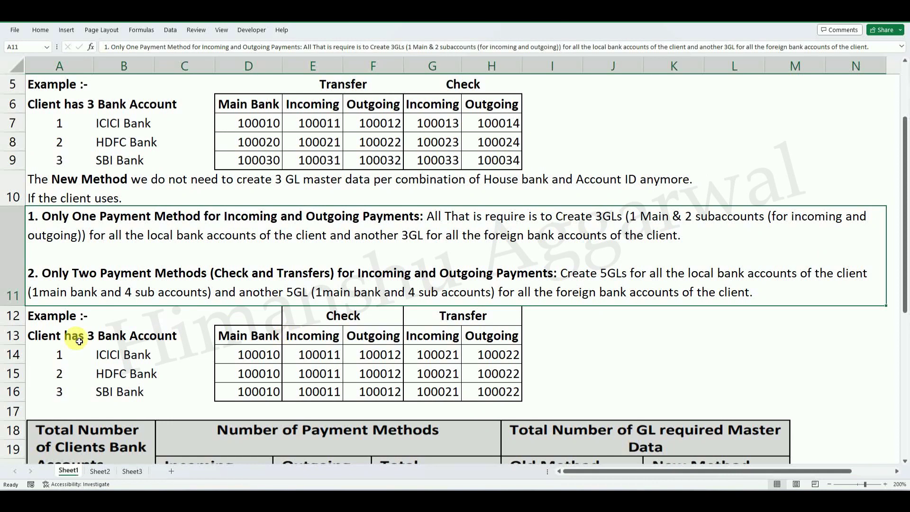
scroll(869, 183, down, 1)
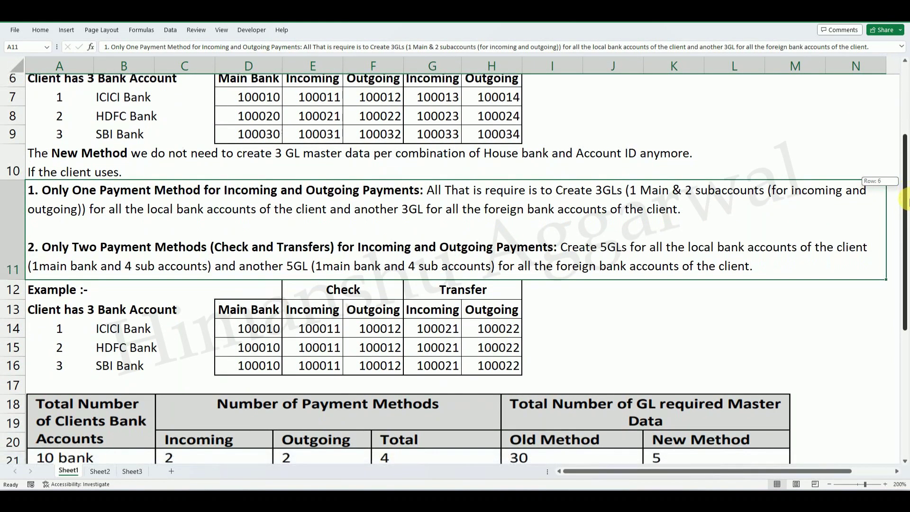
click(81, 296)
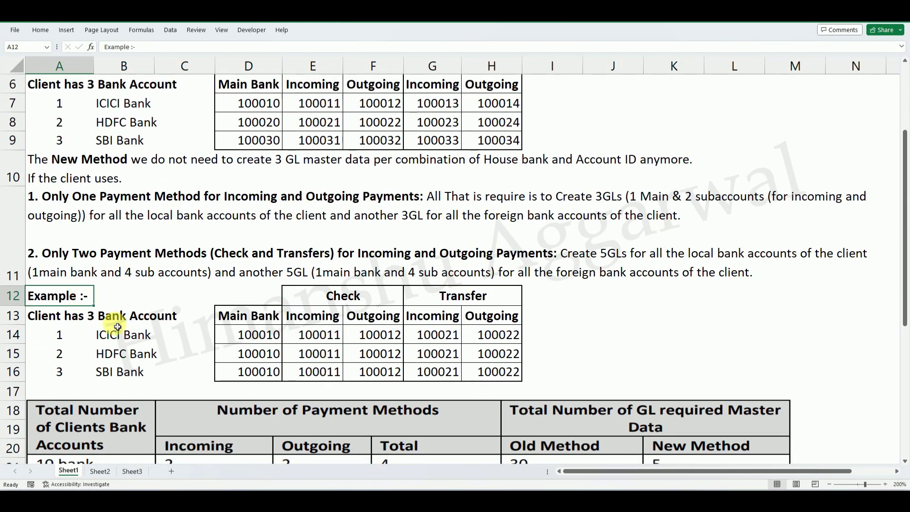
click(81, 317)
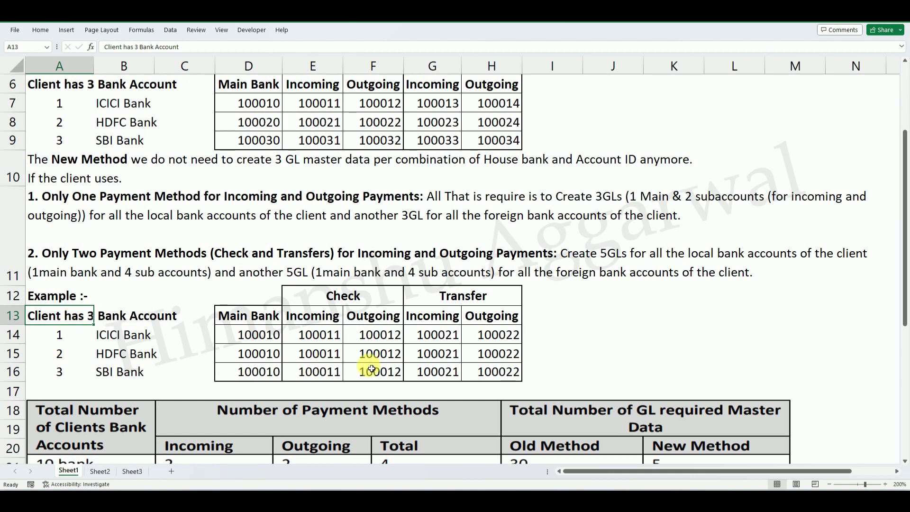
click(349, 298)
click(481, 276)
click(112, 341)
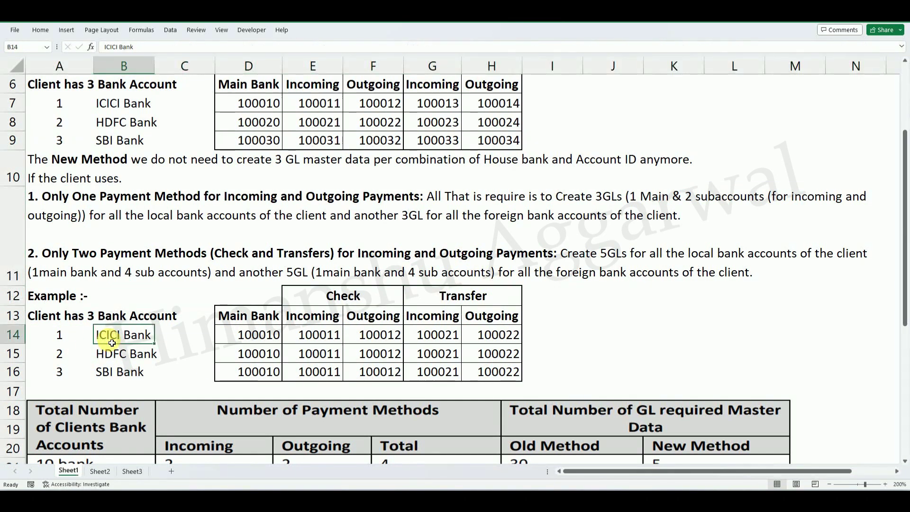
- Highlight each New Method account column across all three banks, from Main Bank through Check to the outgoing Transfer accounts
click(258, 340)
drag(257, 341, 253, 369)
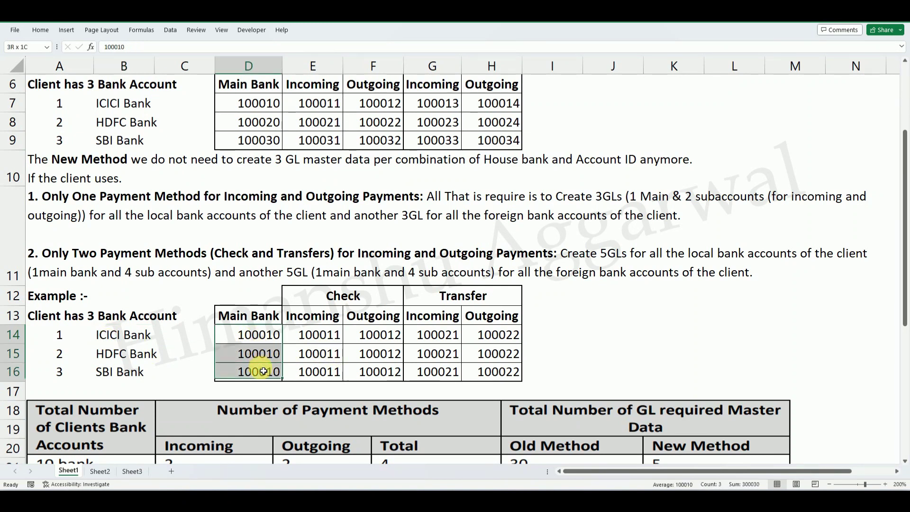
drag(325, 335, 327, 373)
drag(380, 335, 378, 371)
drag(444, 337, 436, 370)
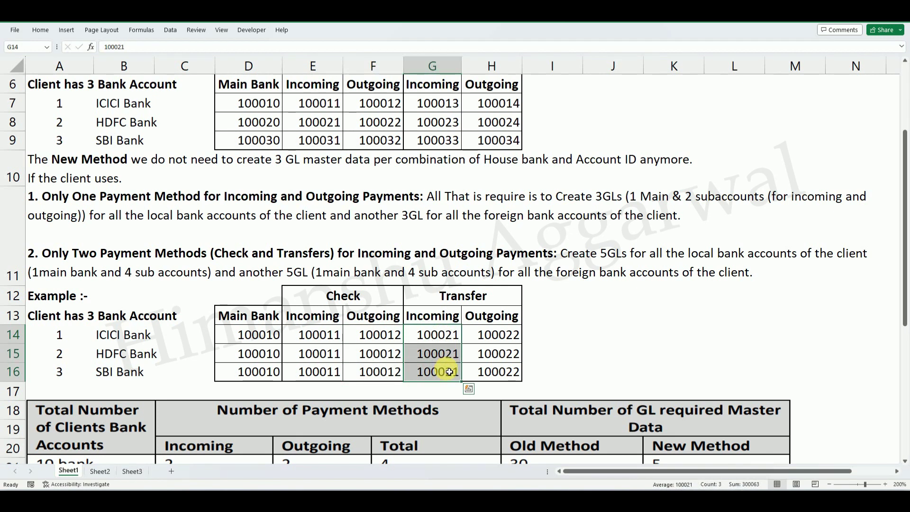
drag(496, 335, 507, 371)
- Go through the New Method accounts again bank by bank, covering main, Check and Transfer incoming and outgoing accounts
drag(256, 336, 248, 371)
click(334, 340)
click(312, 359)
click(318, 369)
click(385, 335)
click(388, 354)
click(372, 372)
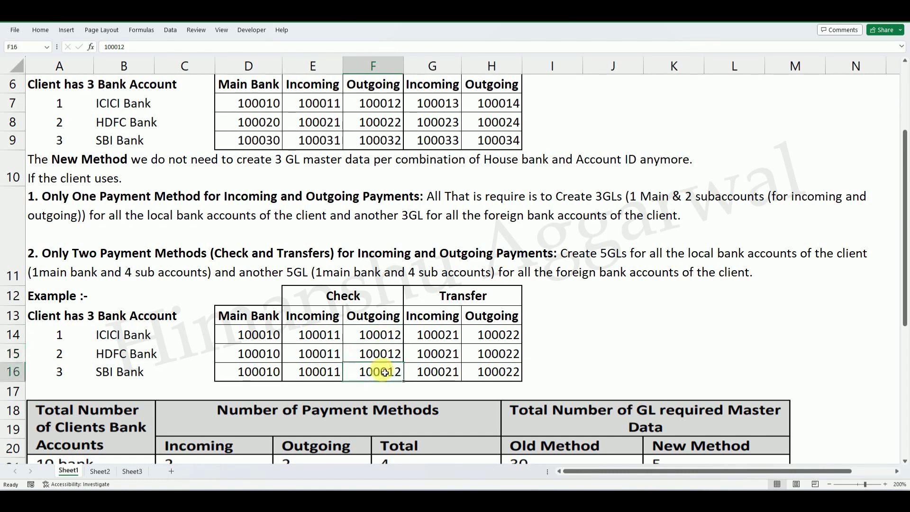
click(433, 335)
click(435, 365)
drag(504, 341, 497, 371)
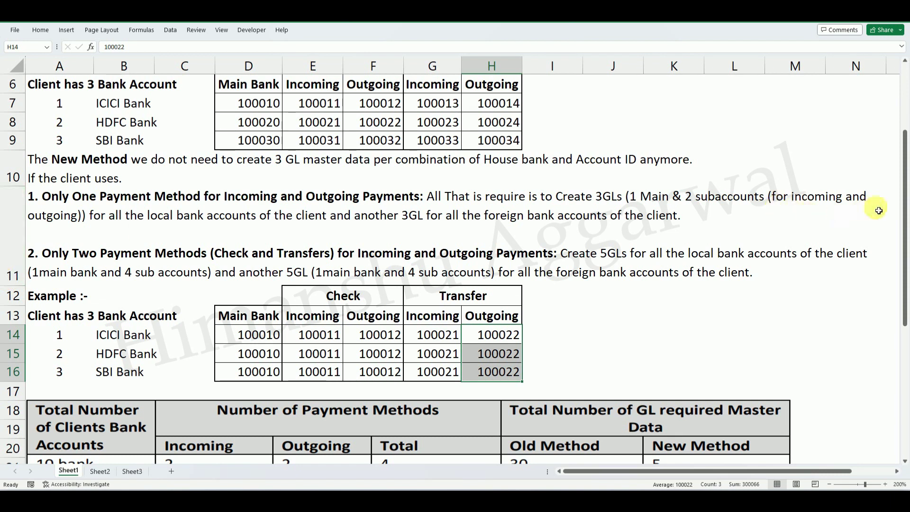
- Revisit the Old Method explanation, then the New Method rules and ICICI Bank's main account in the New Method example
drag(904, 207, 905, 132)
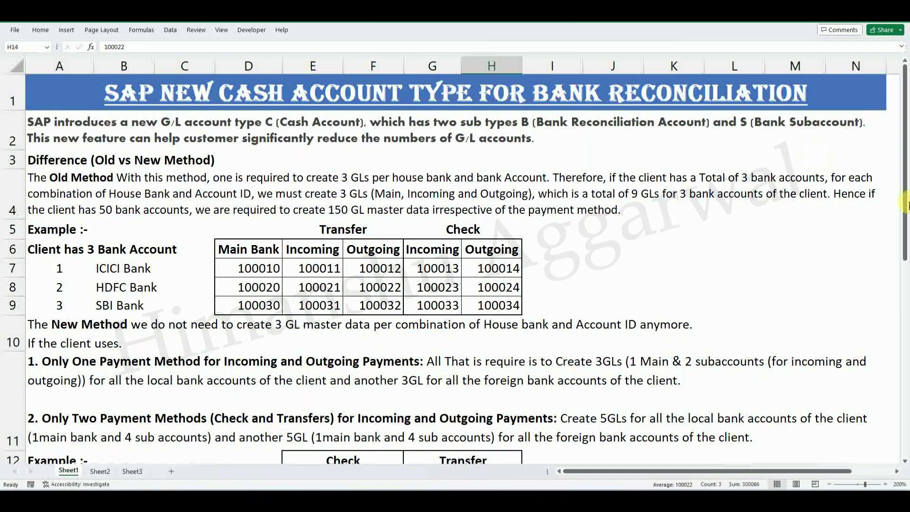
drag(904, 187, 900, 266)
click(136, 266)
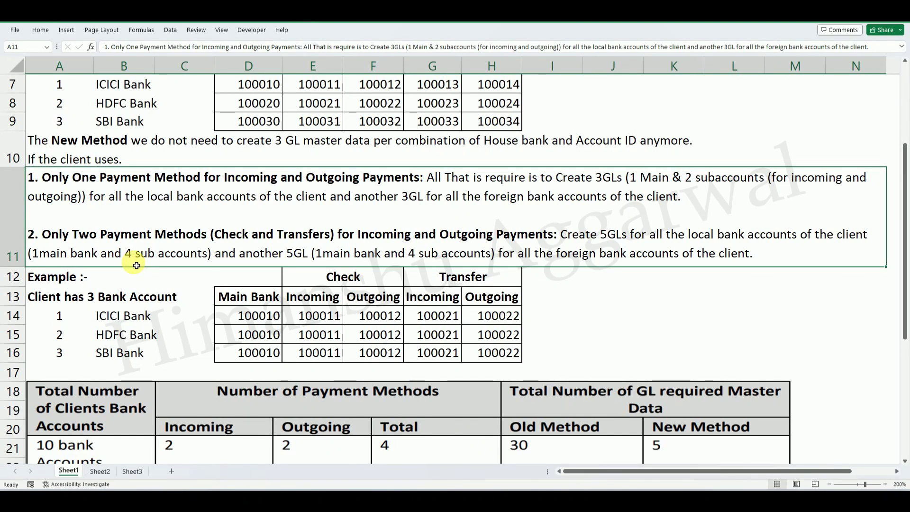
click(108, 316)
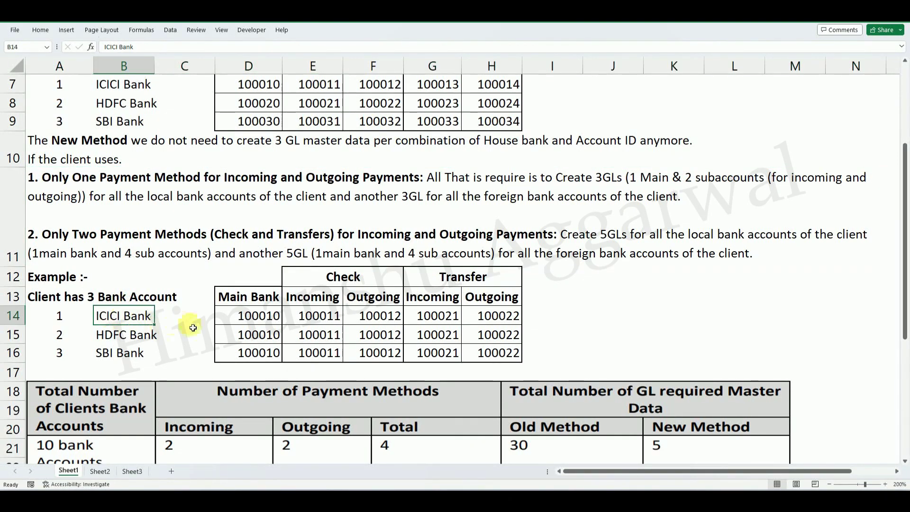
click(245, 318)
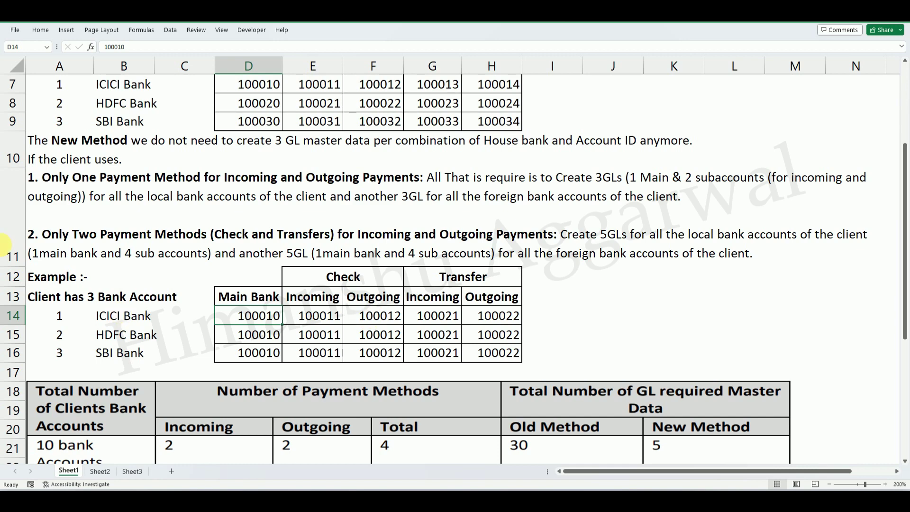
- Compare ICICI Bank's Old Method row with its New Method main account, and review the ICICI and HDFC Old Method subaccounts
drag(904, 179, 905, 154)
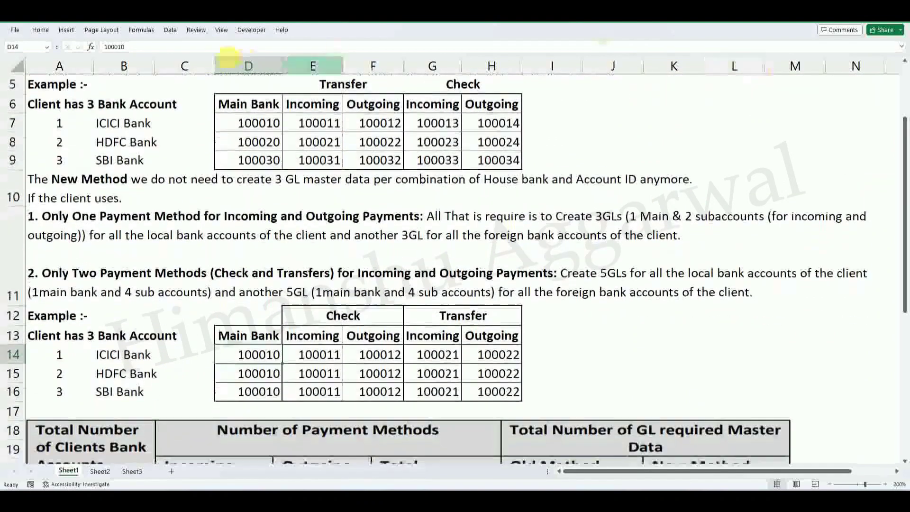
click(270, 128)
drag(270, 129, 490, 124)
click(260, 355)
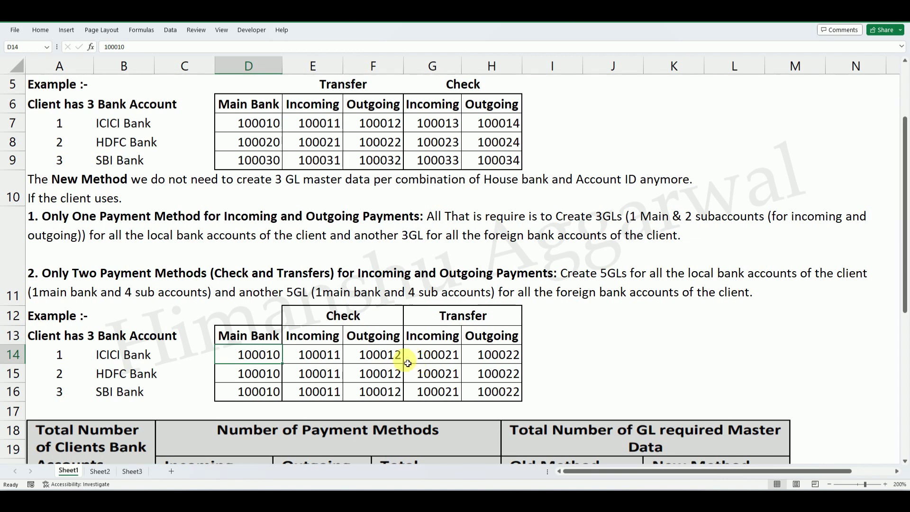
drag(315, 124, 471, 123)
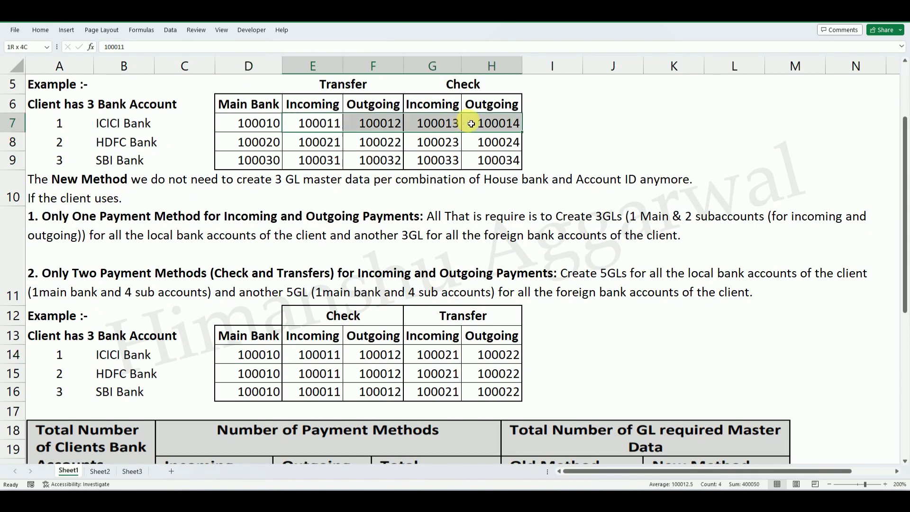
drag(327, 142, 488, 142)
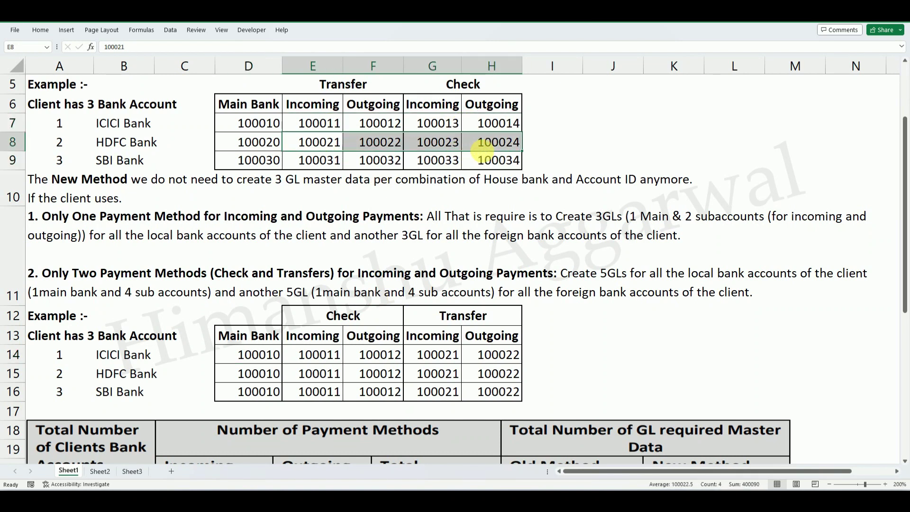
click(334, 141)
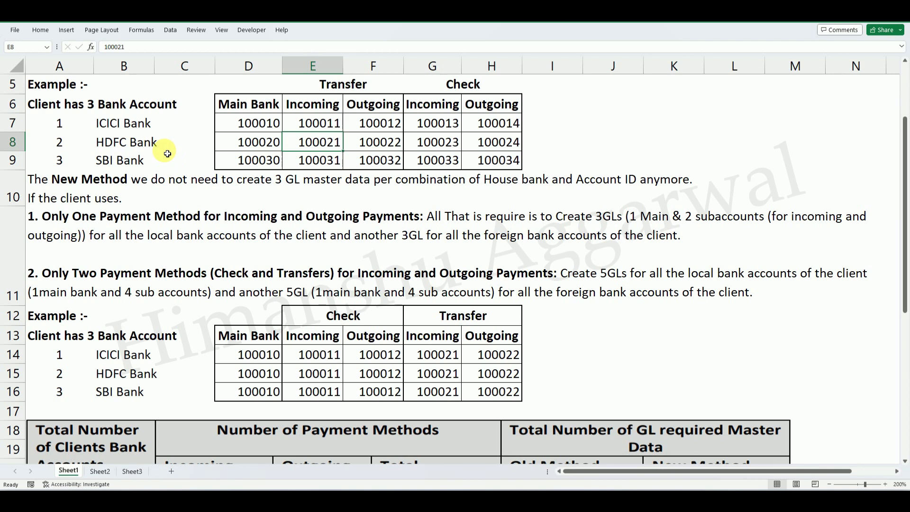
- Check the incoming Transfer accounts of ICICI, HDFC and SBI Bank in the Old Method example
click(152, 121)
click(330, 118)
click(163, 142)
click(332, 144)
click(327, 163)
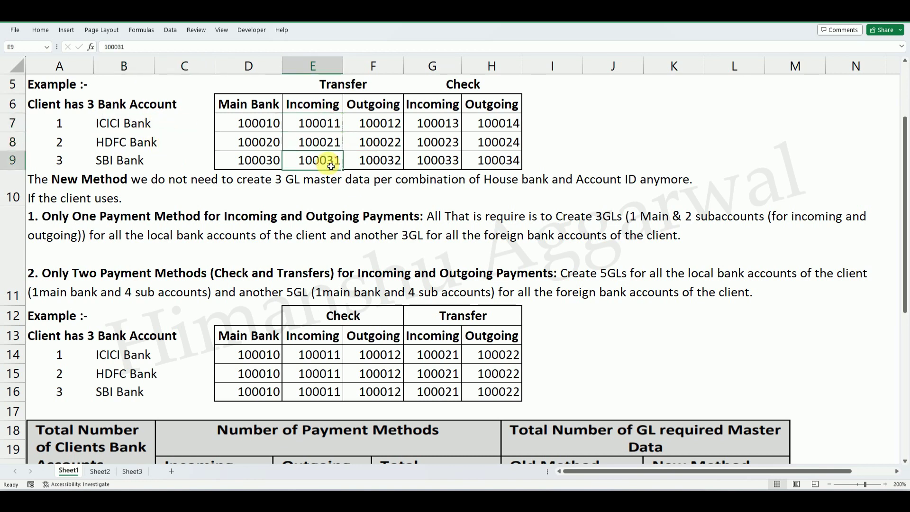
- Highlight the incoming and outgoing subaccounts shared by all three banks under Check and Transfer in the New Method example
click(166, 356)
drag(317, 362, 320, 392)
drag(395, 360, 395, 391)
drag(445, 360, 455, 389)
click(496, 360)
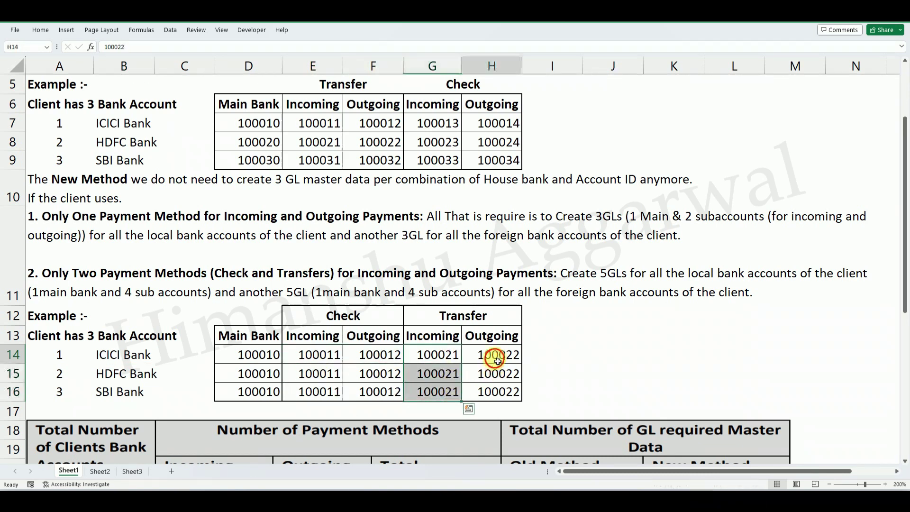
drag(496, 360, 496, 391)
- Check each bank's incoming Check account and the incoming and outgoing Transfer accounts in the New Method example
click(150, 353)
click(332, 360)
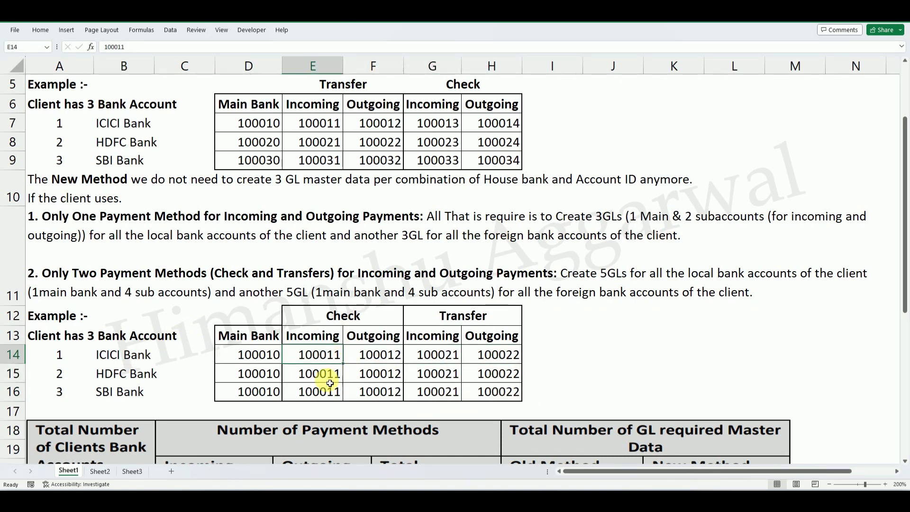
click(334, 373)
click(331, 397)
click(450, 374)
click(458, 361)
click(496, 356)
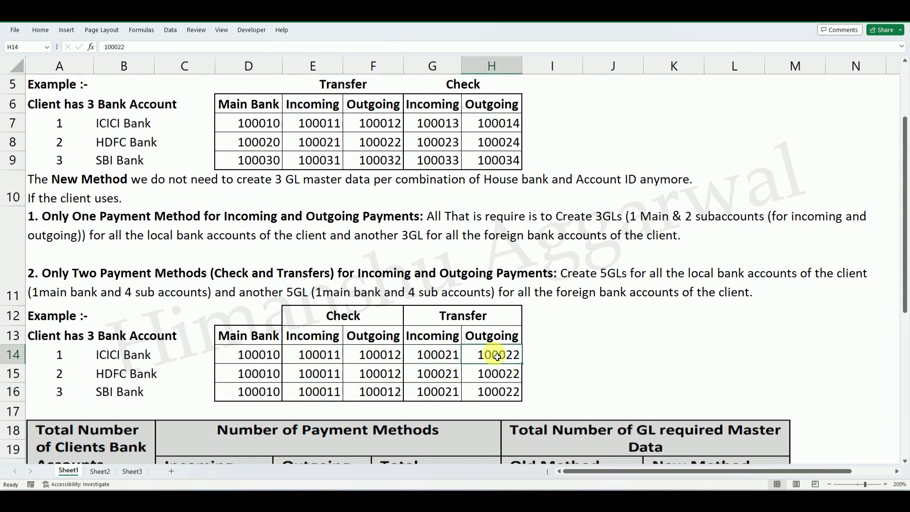
- Review the Cash Account introduction and Old Method text at the sheet's start, then bring up the GL count comparison table
mouse_move(905, 223)
mouse_down()
mouse_move(905, 265)
mouse_move(906, 209)
mouse_up()
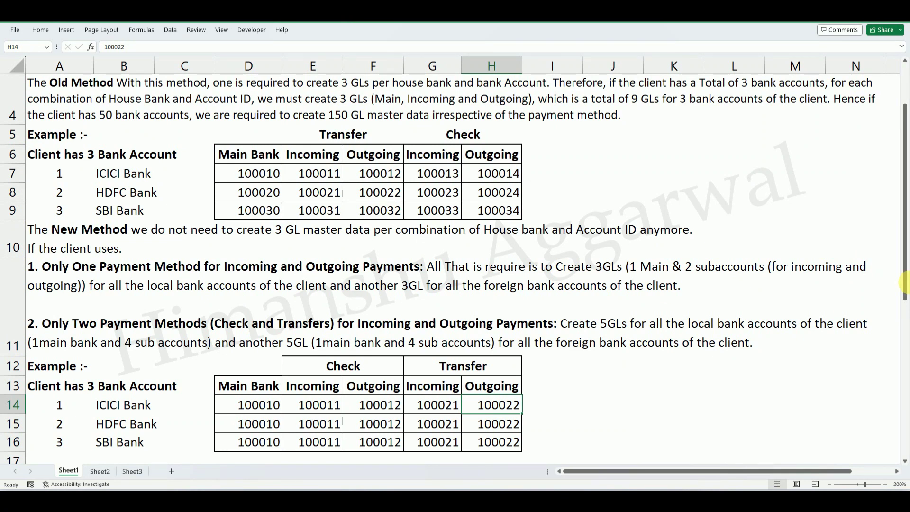
drag(903, 151, 905, 116)
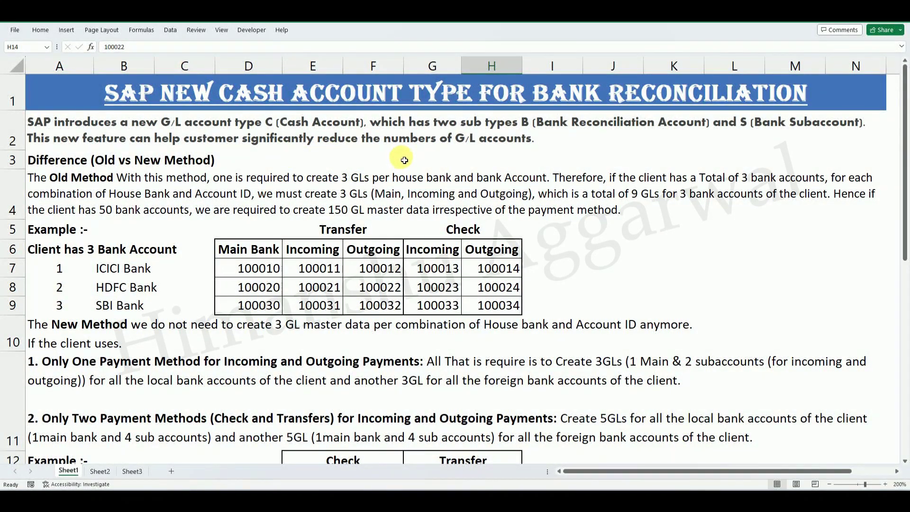
drag(904, 157, 905, 327)
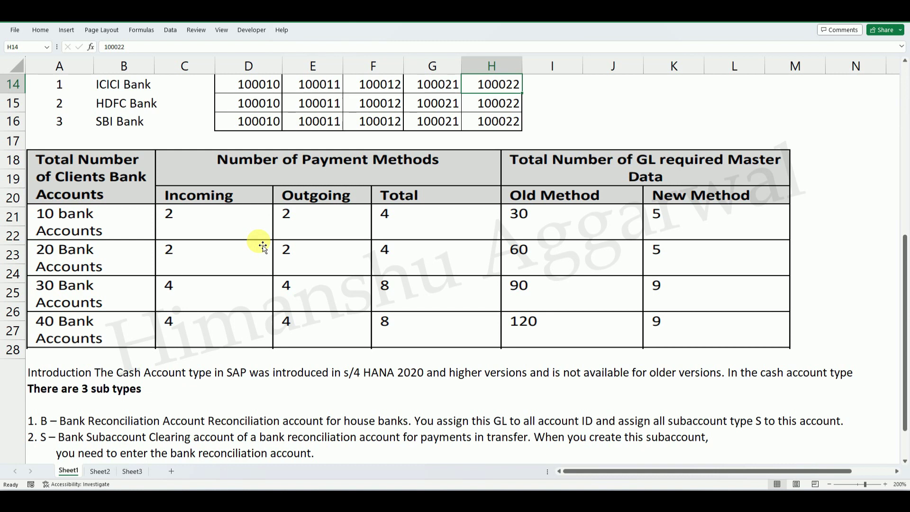
- Examine the Old versus New Method GL count table and read the Cash Account introduction with its three sub types
click(92, 230)
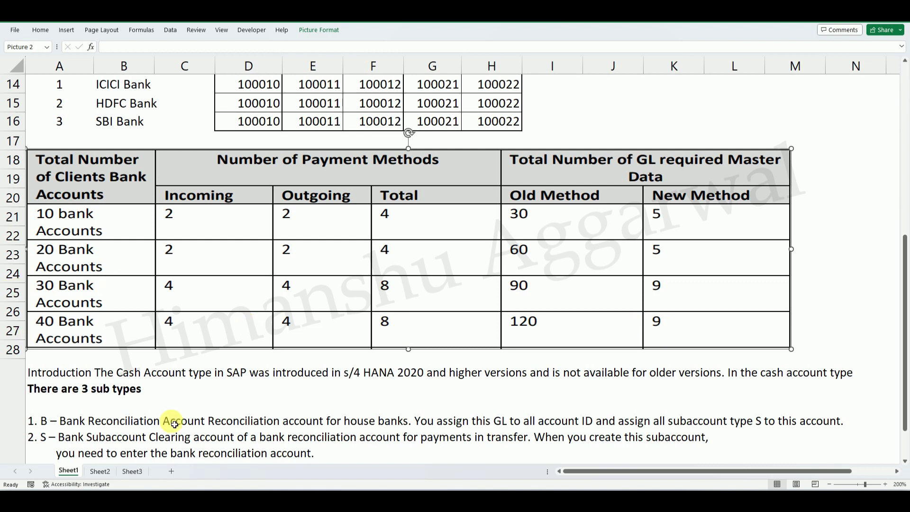
drag(904, 251, 904, 259)
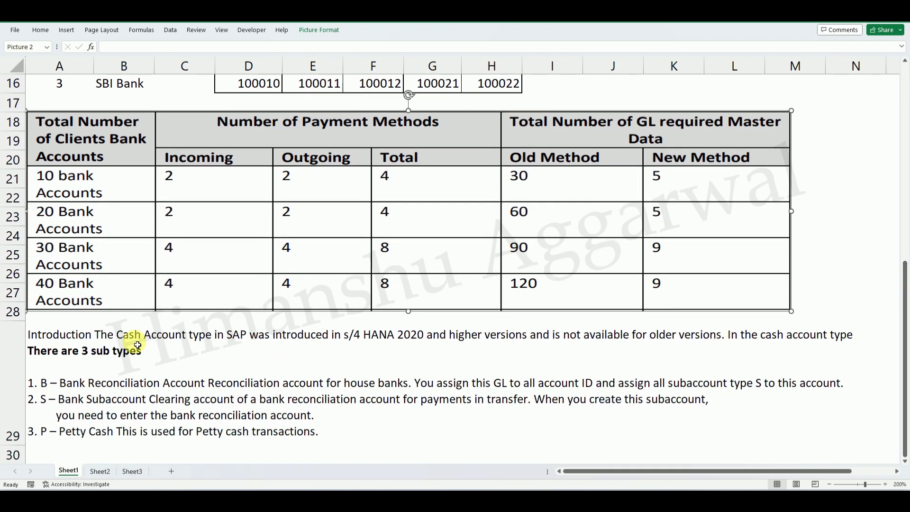
click(85, 347)
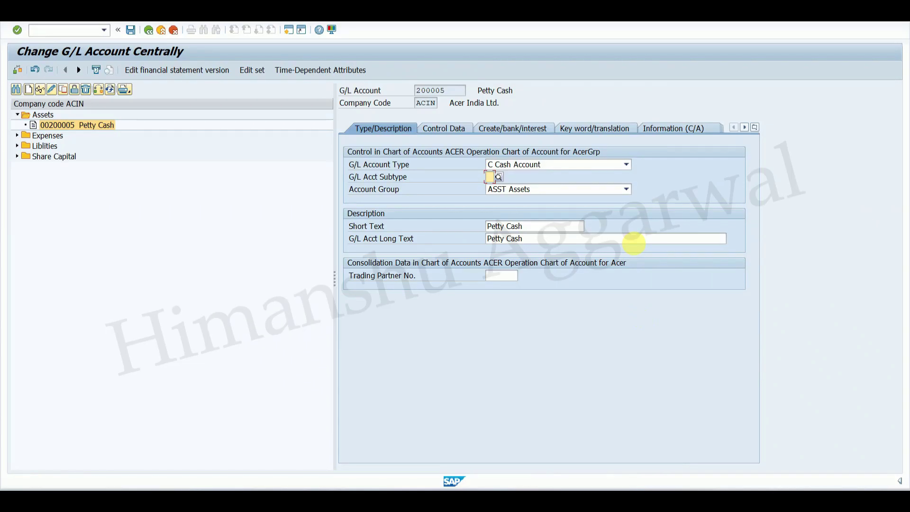
- Switch to SAP's Change G/L Account Centrally screen and list the G/L Account Type options for the Petty Cash account
click(626, 164)
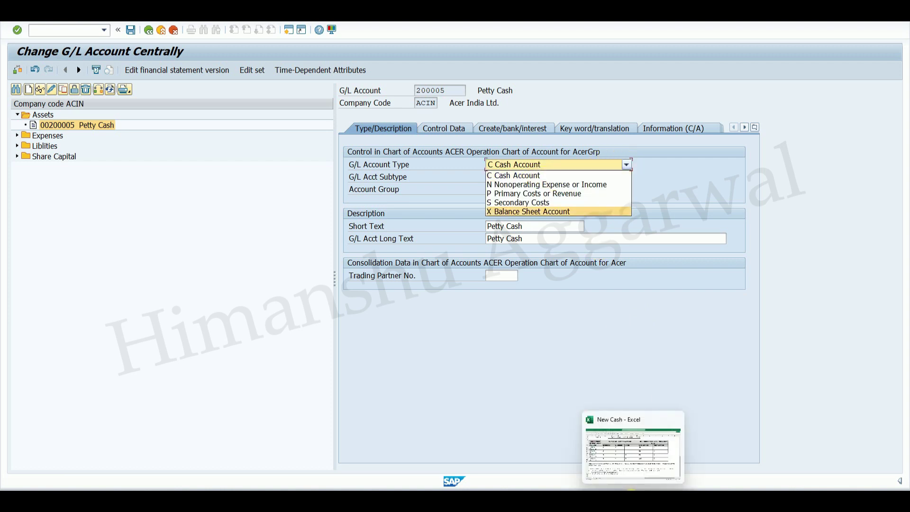
- Review the bank G/L heading under Configuration Steps on Sheet2 of the New Cash workbook, then open transaction FS00 in SAP
click(631, 497)
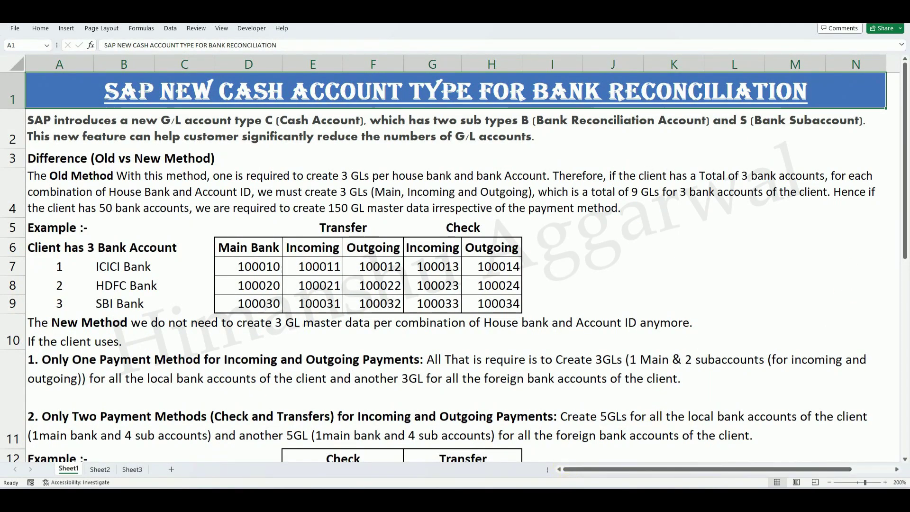
click(99, 469)
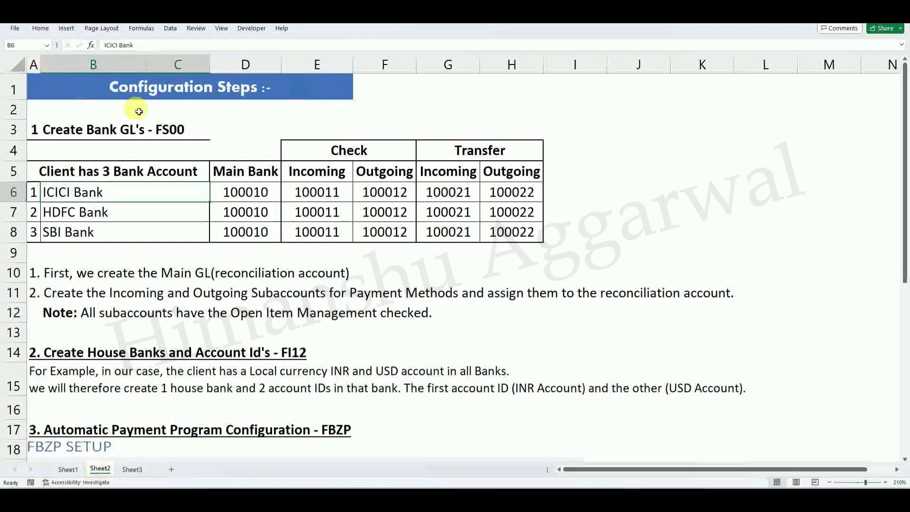
click(129, 86)
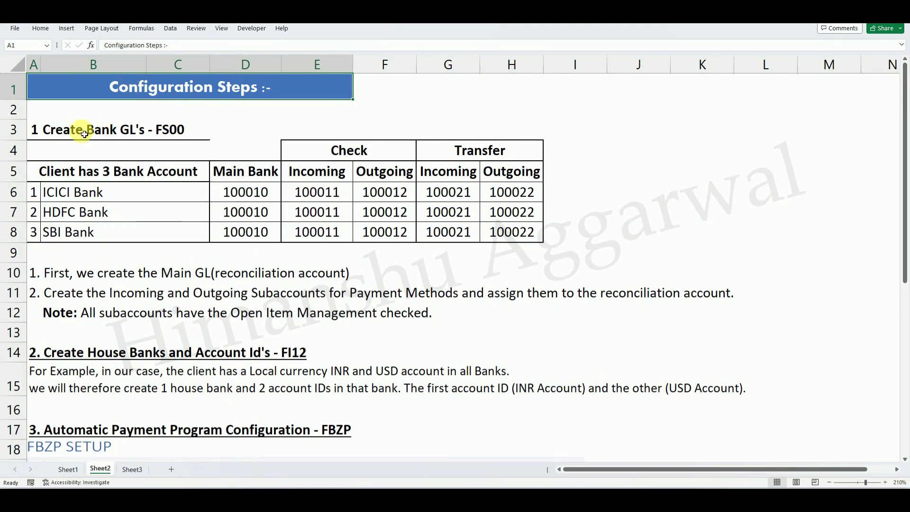
click(84, 134)
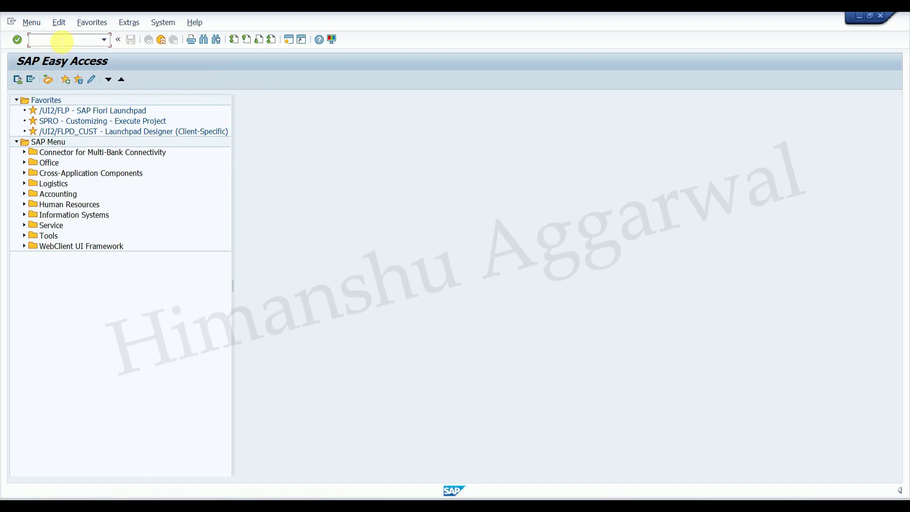
key(Return)
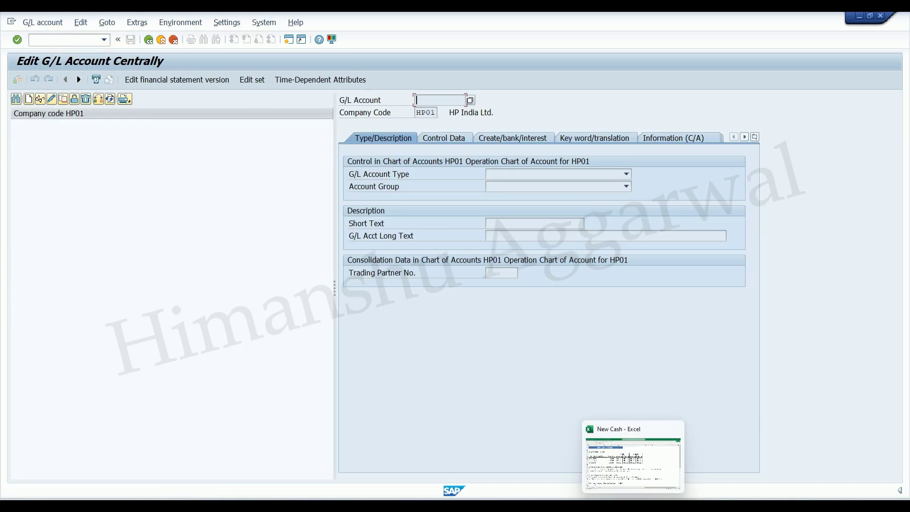
- Switch to the New Cash workbook in Excel and review the three banks' Main Bank, Check and Transfer account numbers
click(634, 505)
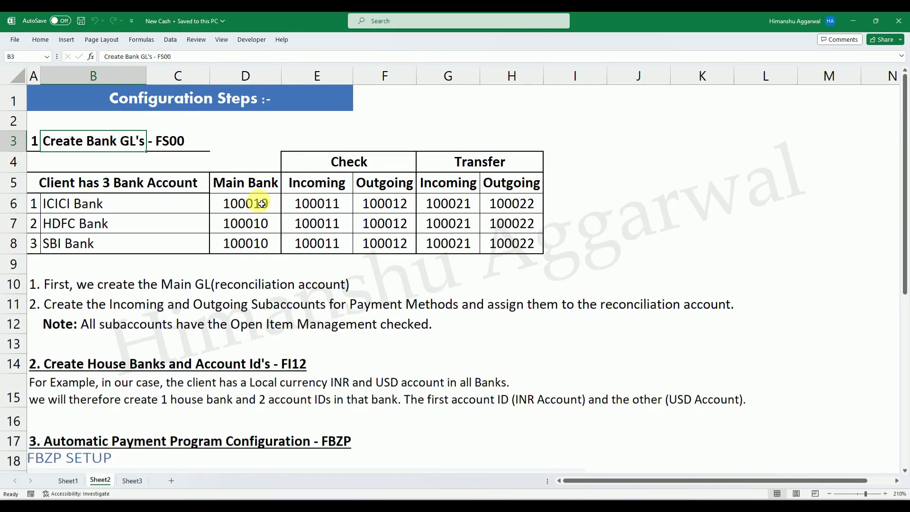
drag(261, 204, 266, 242)
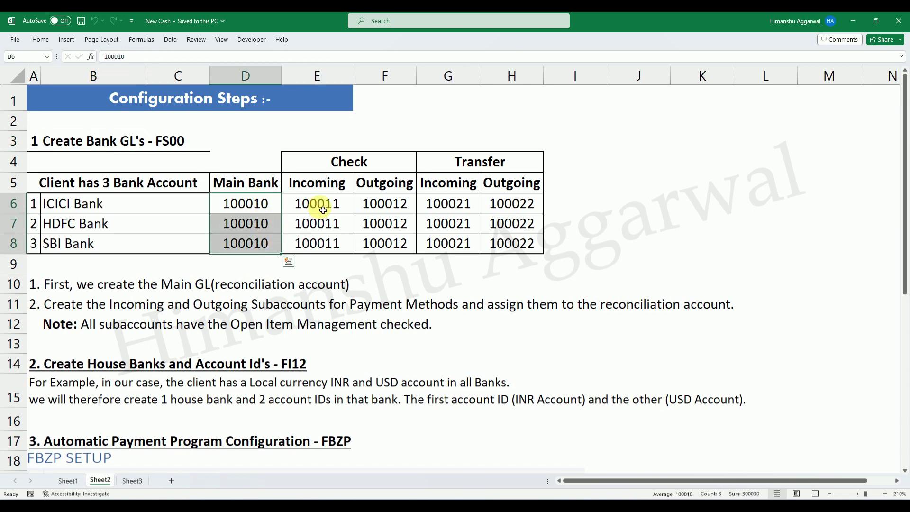
drag(319, 204, 332, 242)
drag(385, 204, 398, 242)
drag(447, 204, 458, 240)
drag(514, 204, 523, 240)
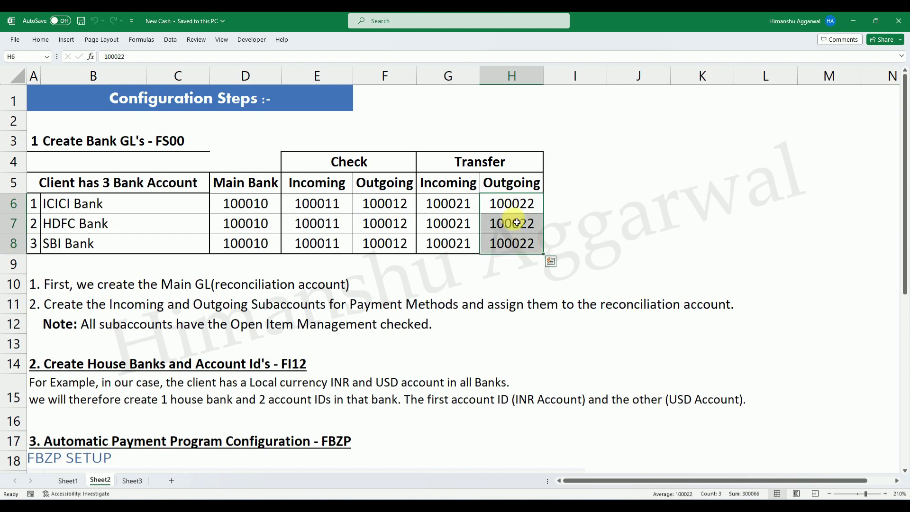
click(253, 213)
- Switch to SAP and open the G/L Account Groups overview in a new session, positioned at chart of accounts HP01
click(633, 499)
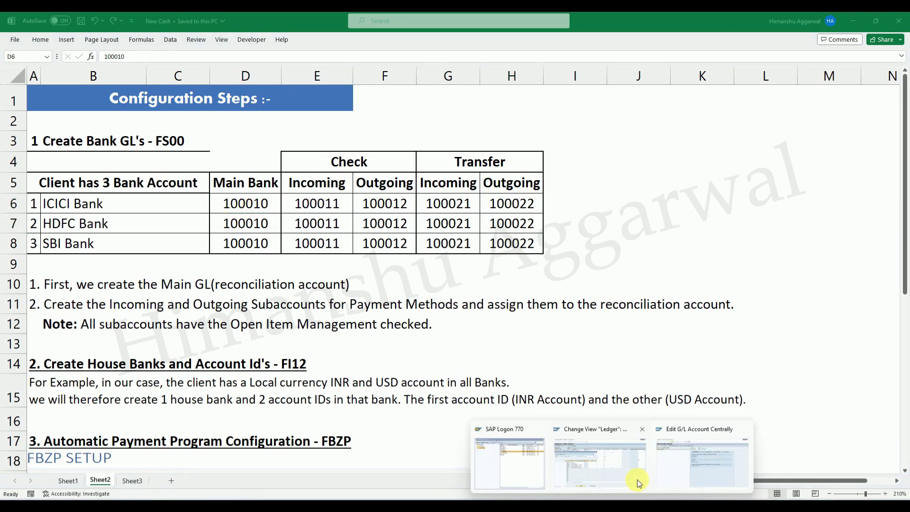
click(673, 473)
click(28, 99)
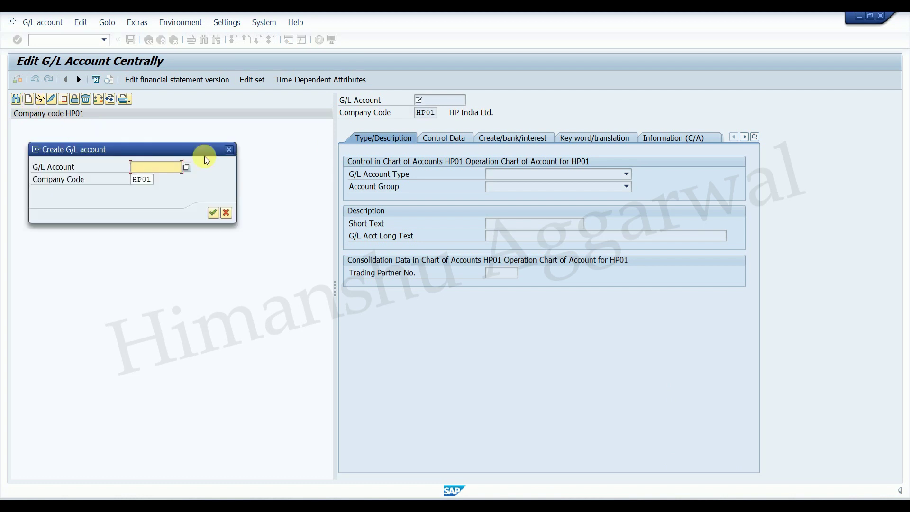
click(228, 150)
click(288, 40)
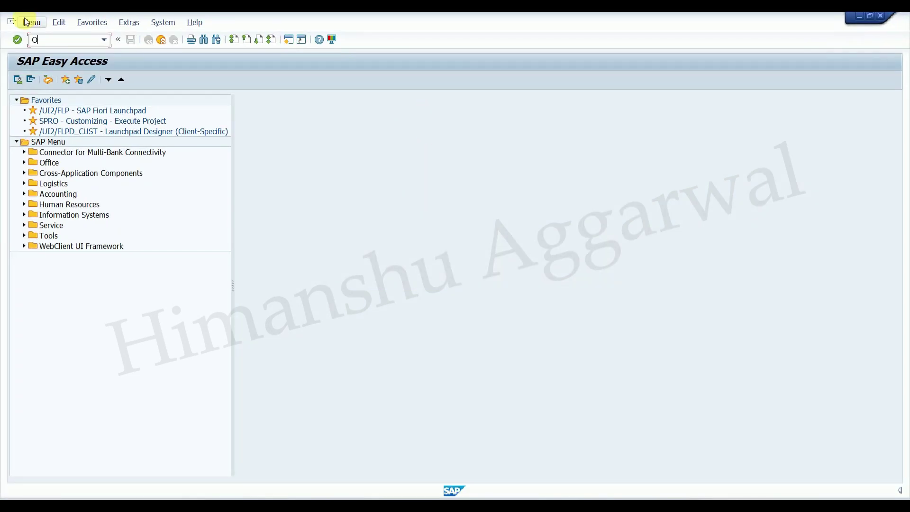
key(Return)
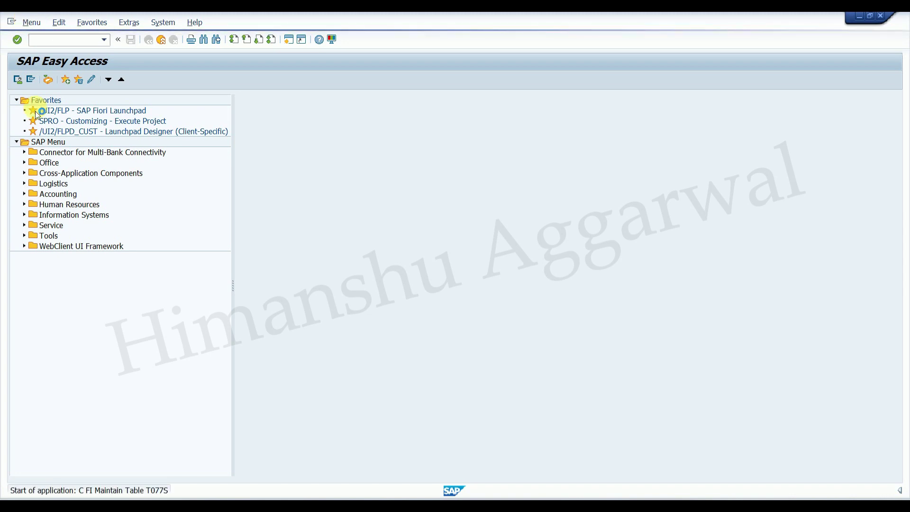
click(162, 470)
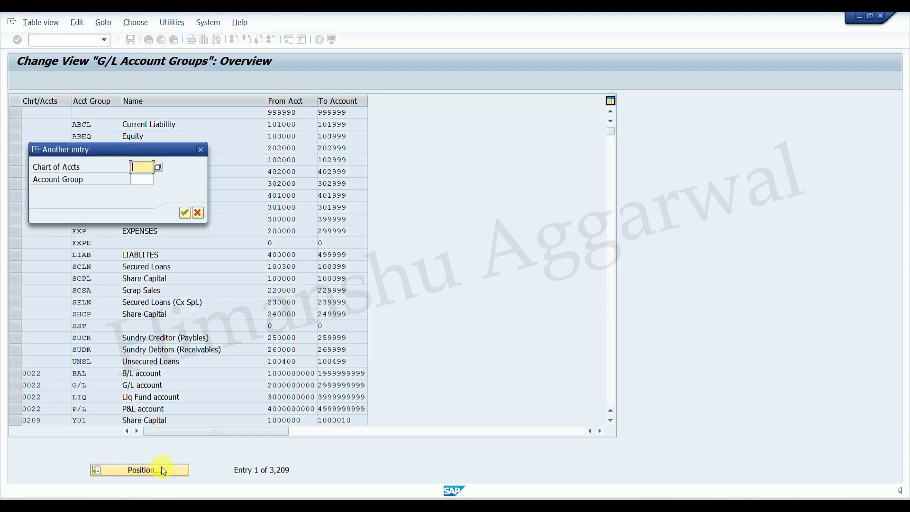
text(HP01)
key(Return)
- Examine HP01's account groups and check the starting account number of the Cash and Bank group
drag(9, 118, 19, 171)
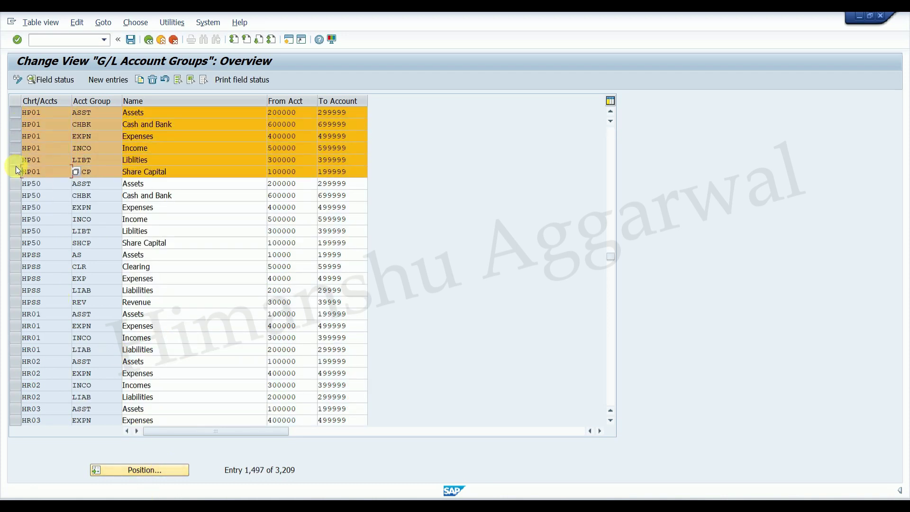
click(15, 128)
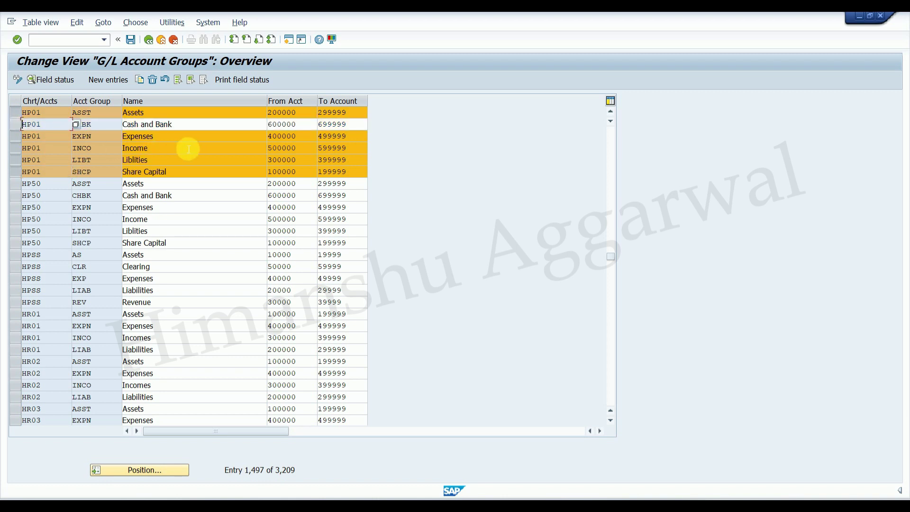
click(183, 124)
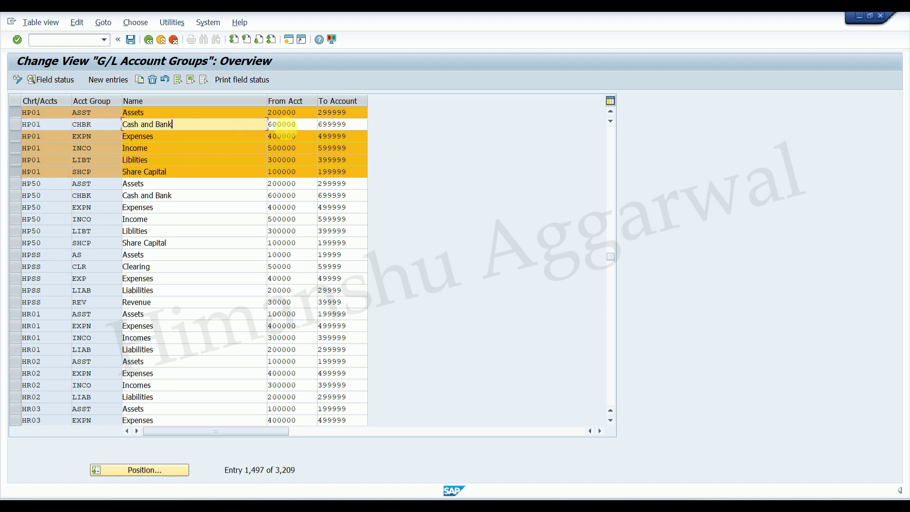
click(283, 124)
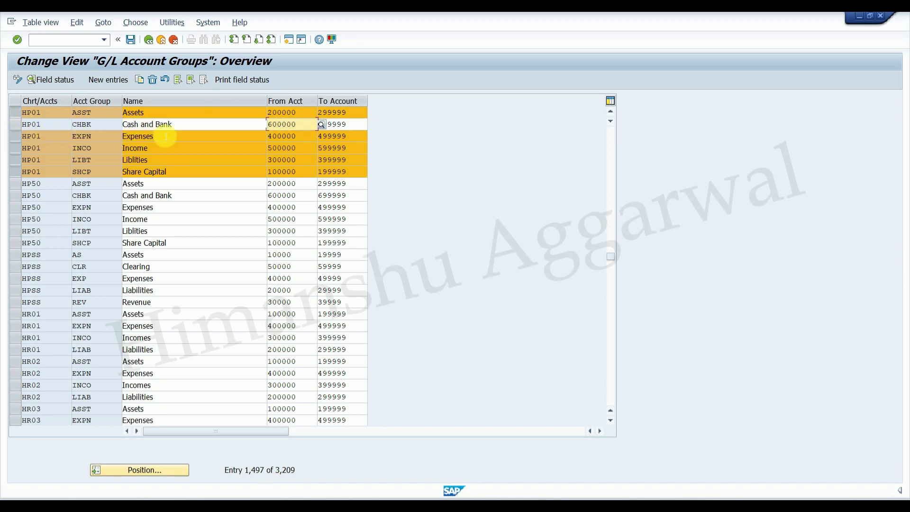
- Switch to the Edit G/L Account Centrally session and start creating G/L account 600000 in company code HP01
mouse_move(613, 501)
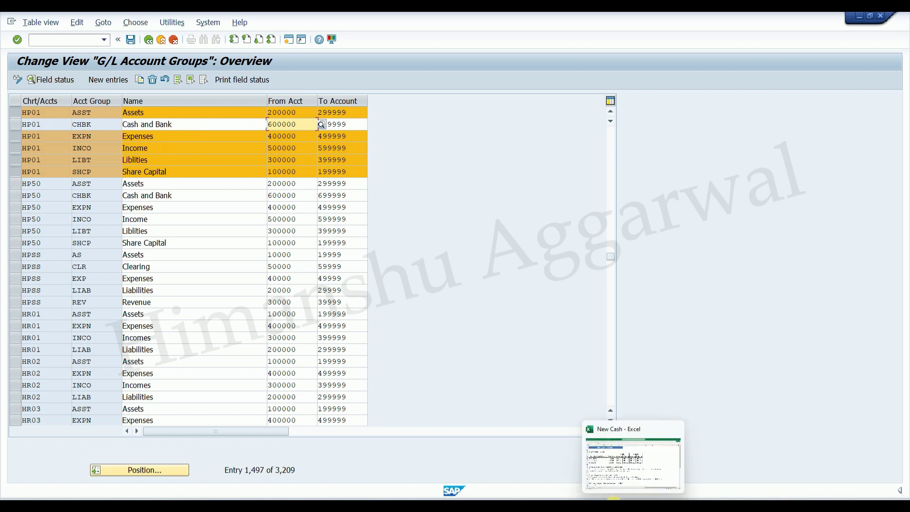
click(660, 462)
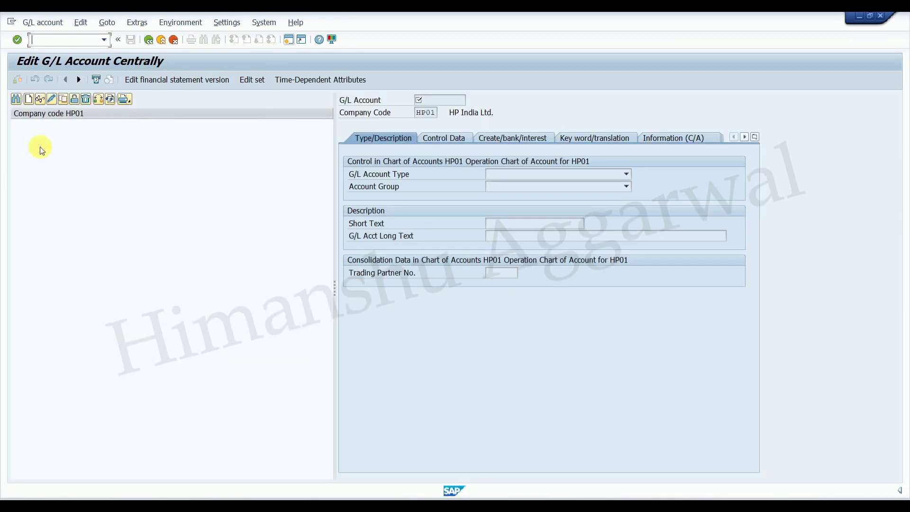
click(29, 100)
text(600000)
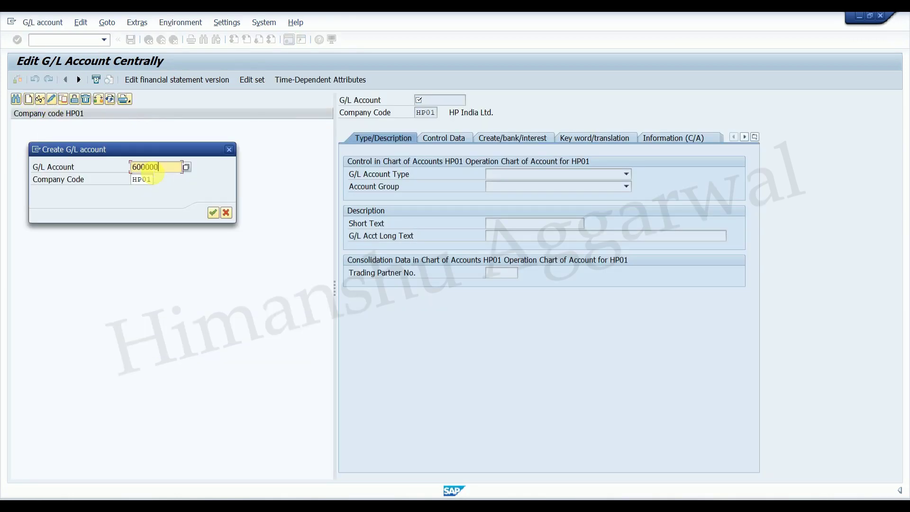
key(Return)
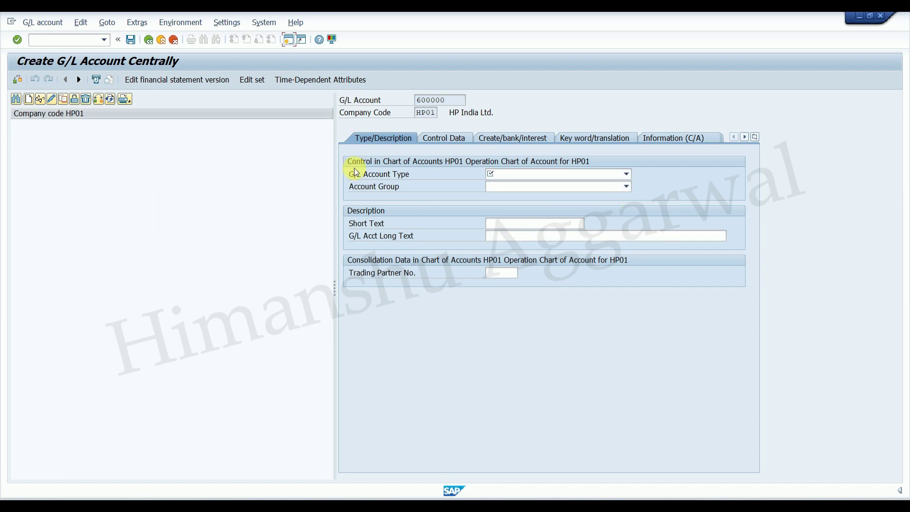
- Set the G/L Account Type to C Cash Account and list the available G/L account subtypes
click(589, 176)
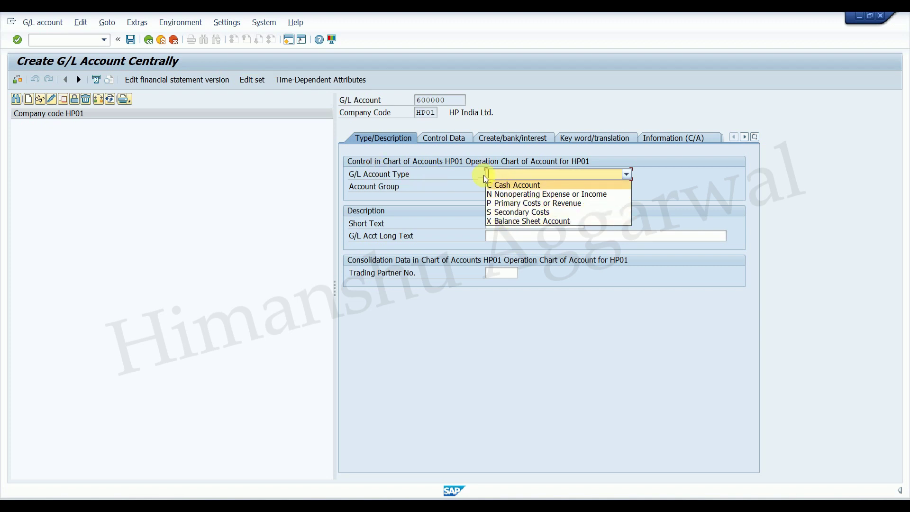
click(509, 186)
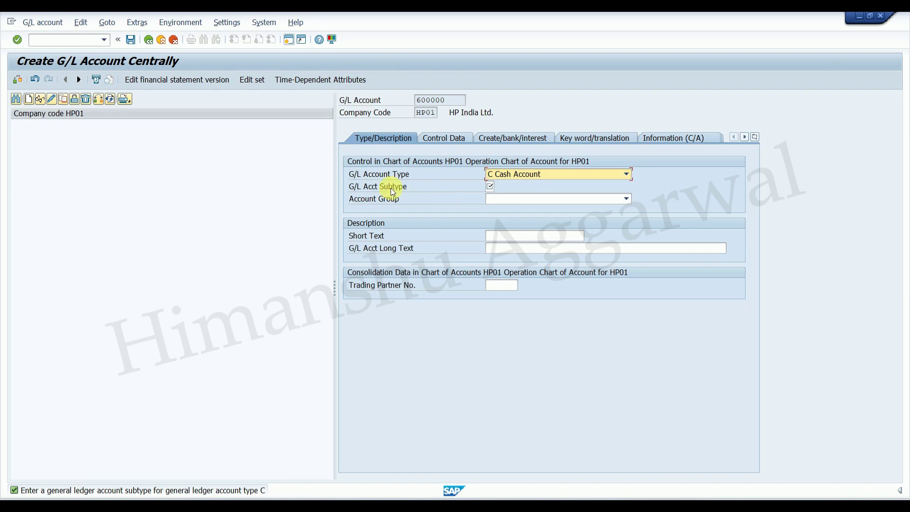
click(491, 187)
key(F4)
drag(318, 152, 553, 292)
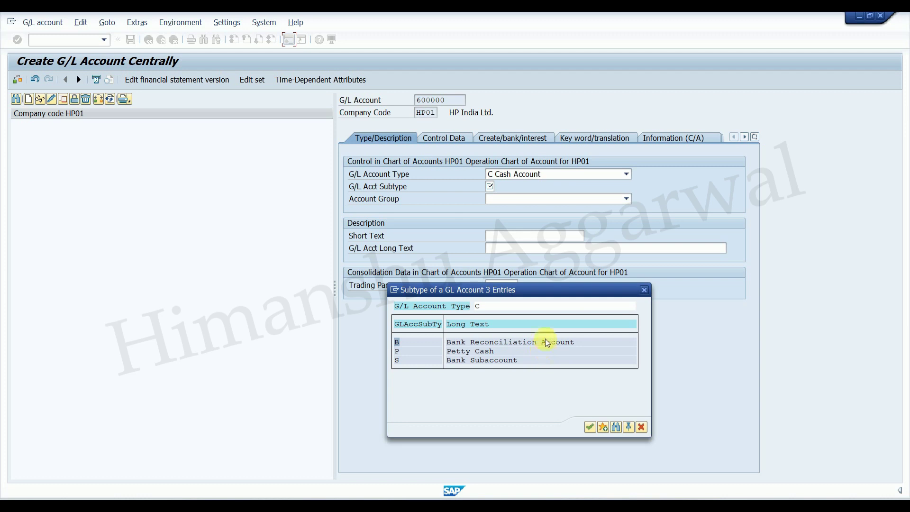
- Switch to the Excel workbook and review the Main Bank column in the bank accounts table
click(631, 503)
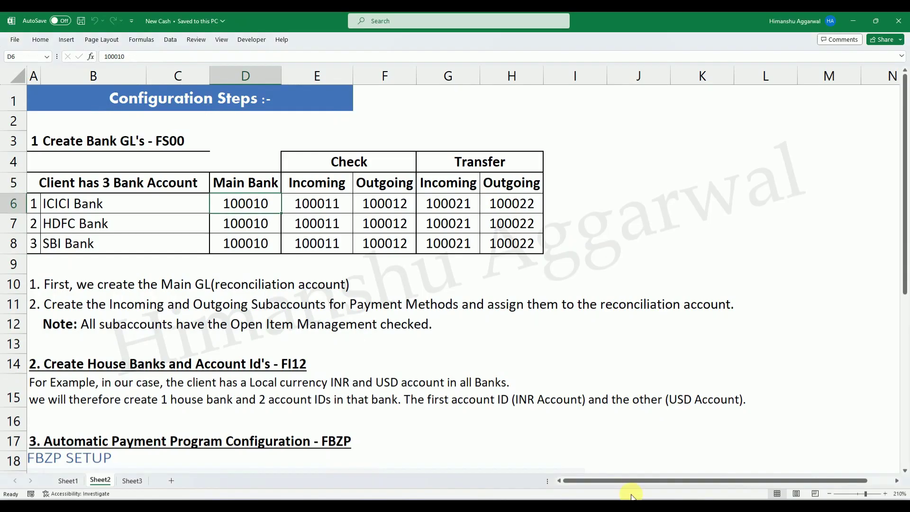
click(247, 185)
drag(248, 188, 243, 235)
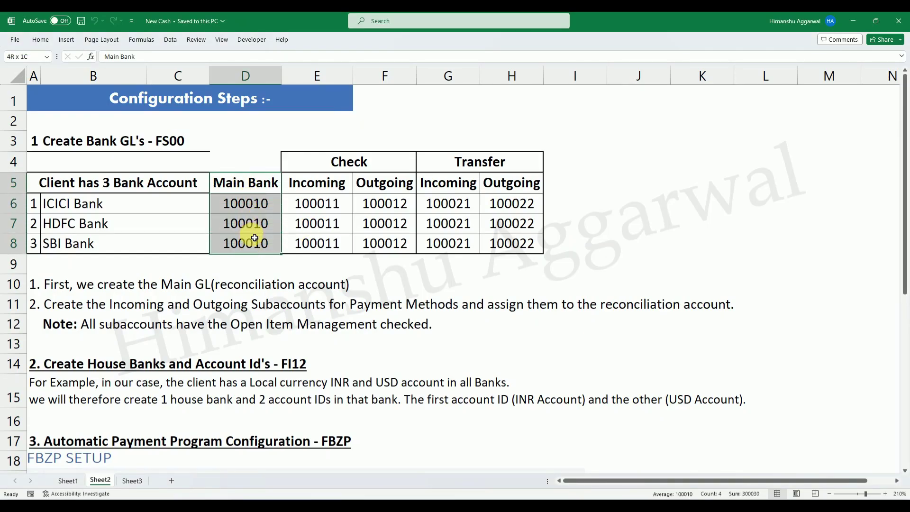
mouse_move(631, 503)
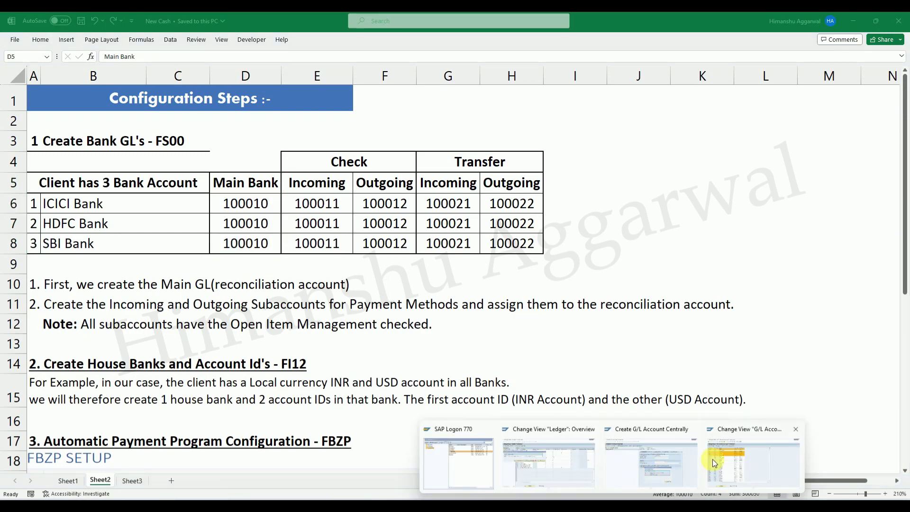
- Switch to SAP's G/L account creation and assign subtype B Bank Reconciliation Account and account group CHBK Cash and Bank
click(661, 429)
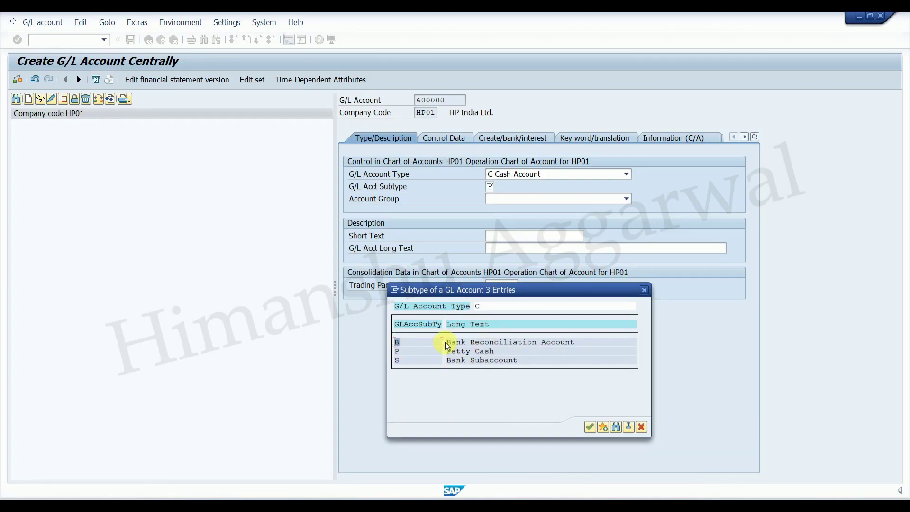
double_click(396, 343)
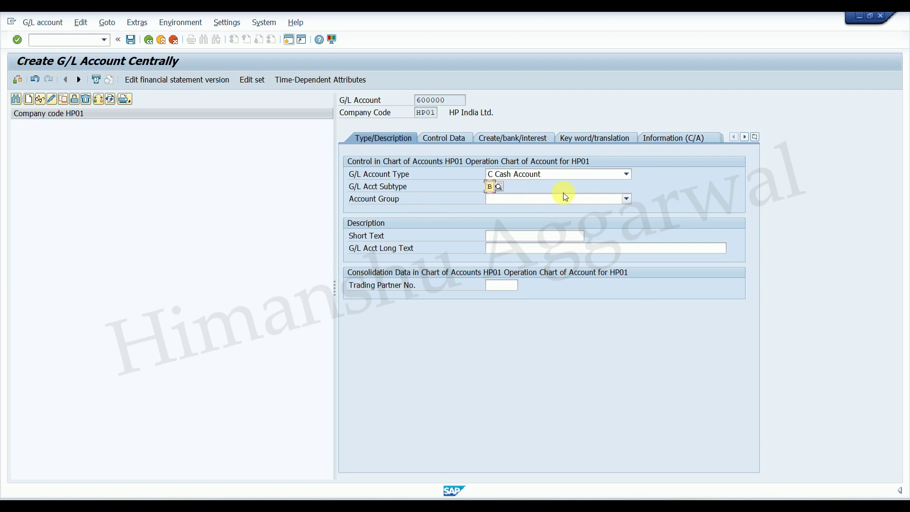
click(552, 199)
click(521, 219)
- Enter Main Bank A/c as the short text of the new G/L account
click(521, 238)
text(m)
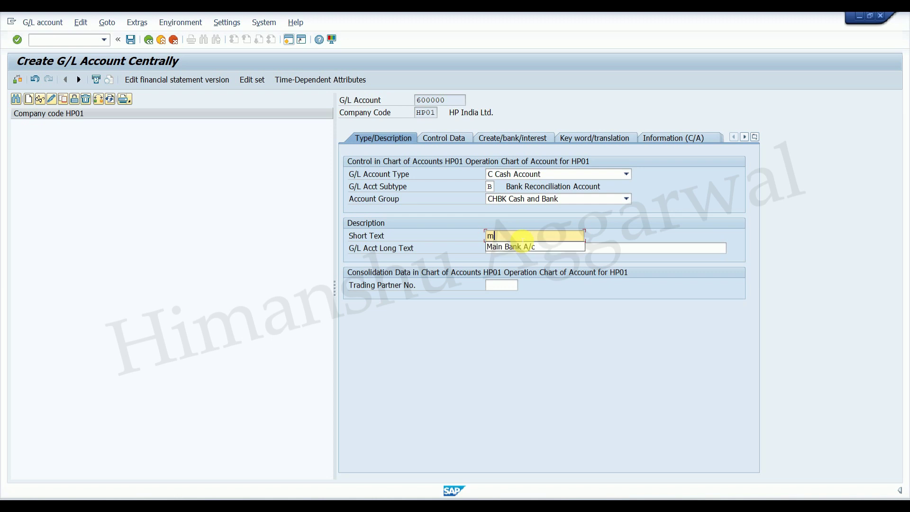
click(511, 246)
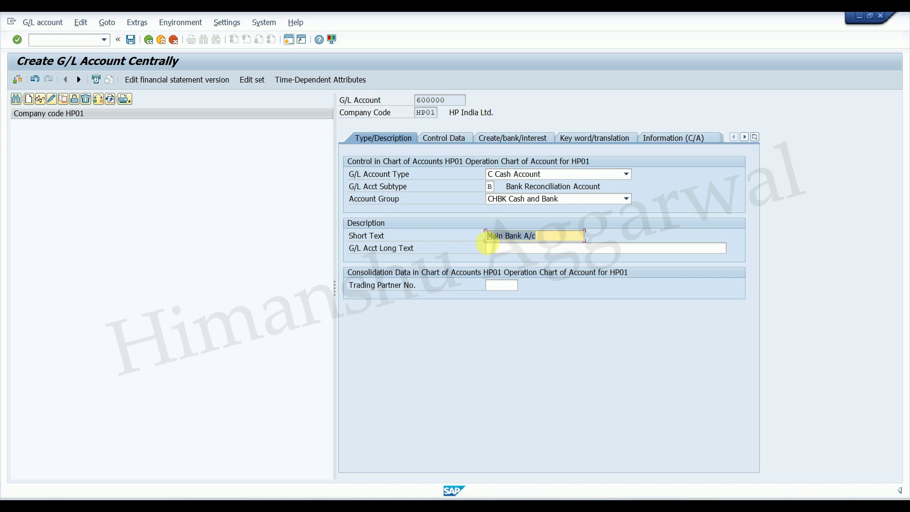
click(510, 254)
text(Main Bank A/)
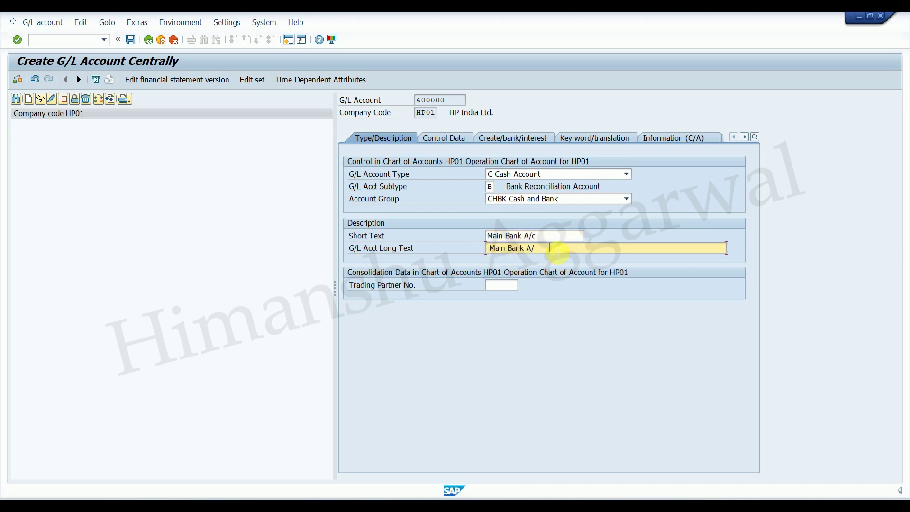
key(BackSpace)
key(BackSpace)
key(BackSpace)
key(BackSpace)
key(BackSpace)
key(BackSpace)
key(BackSpace)
key(BackSpace)
key(BackSpace)
key(BackSpace)
key(BackSpace)
key(BackSpace)
key(BackSpace)
key(BackSpace)
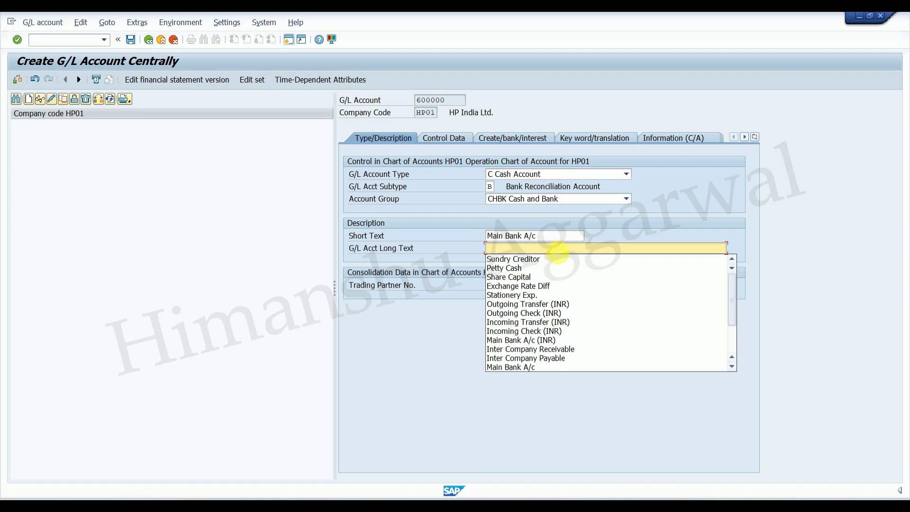
- Set both the G/L account long text and the short text to Main Bank A/c (INR)
text(Main)
click(533, 256)
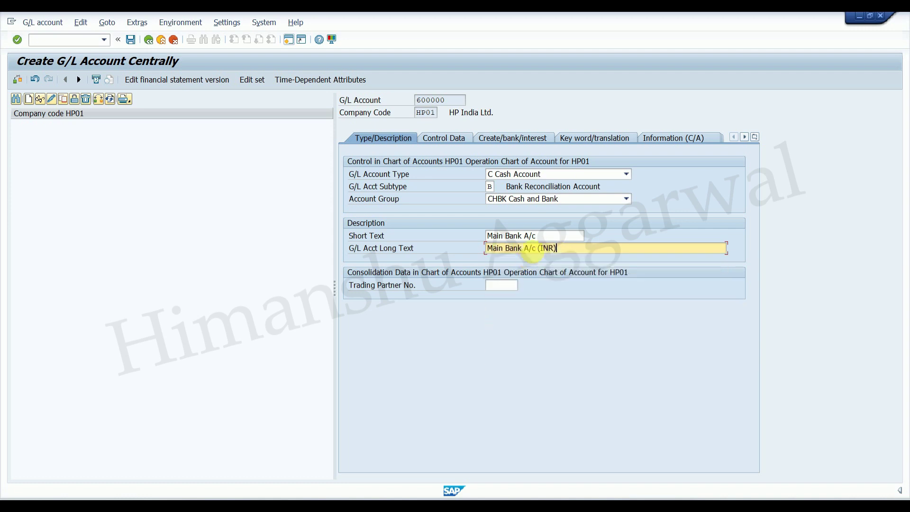
click(551, 236)
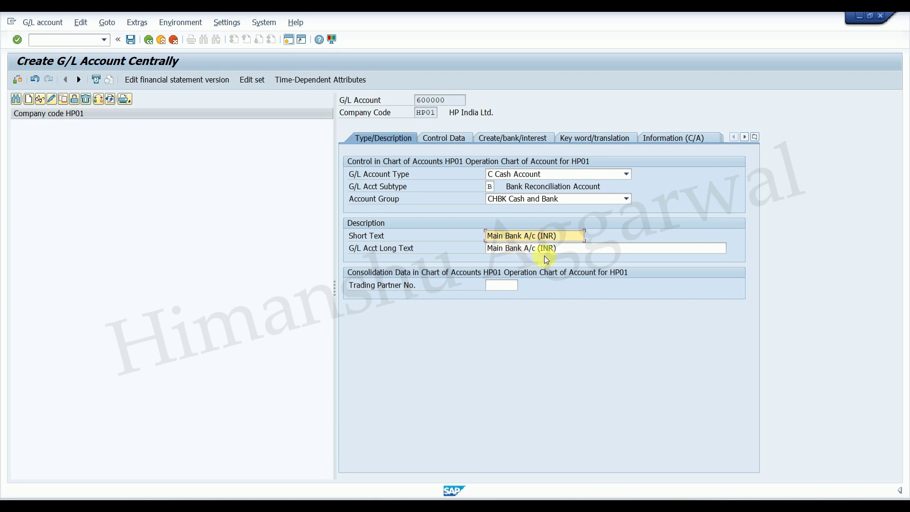
- Assign field status group YB05, Bank accounts (obligatory value date), to G/L account 600000
click(442, 137)
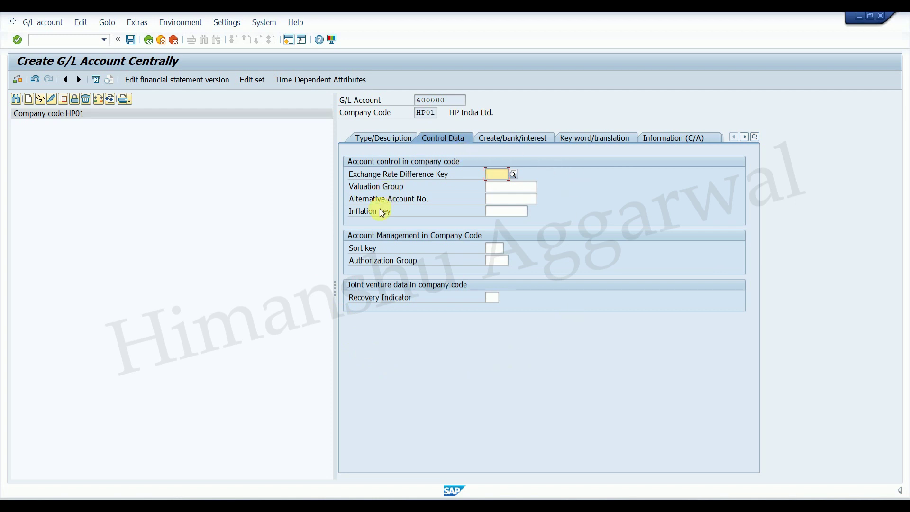
click(517, 137)
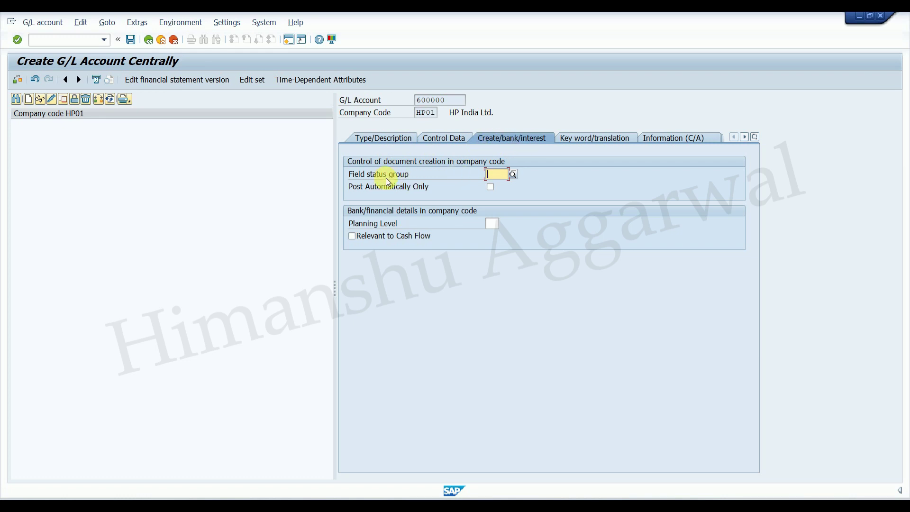
text(G00)
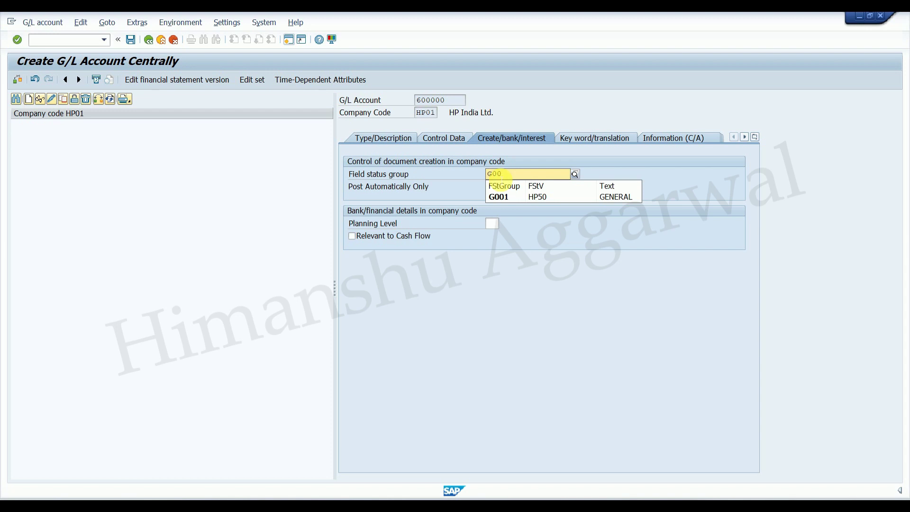
key(BackSpace)
key(BackSpace)
click(512, 174)
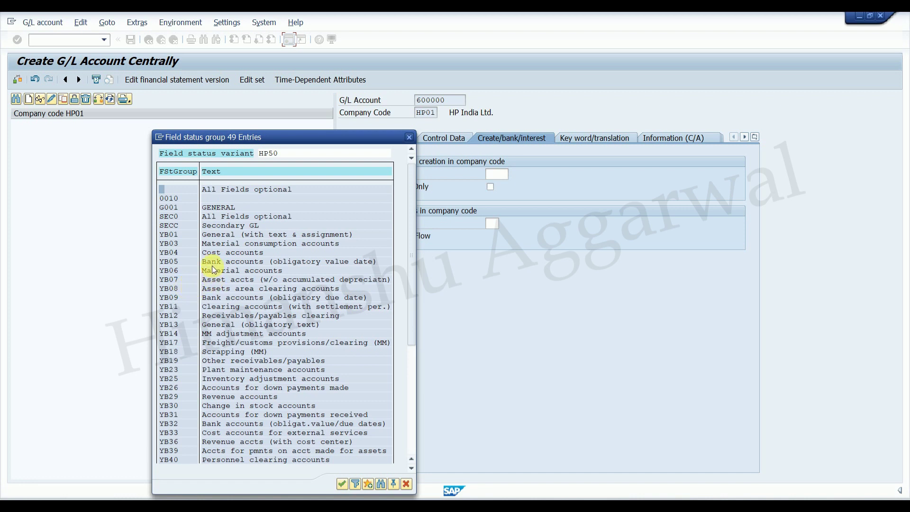
double_click(176, 263)
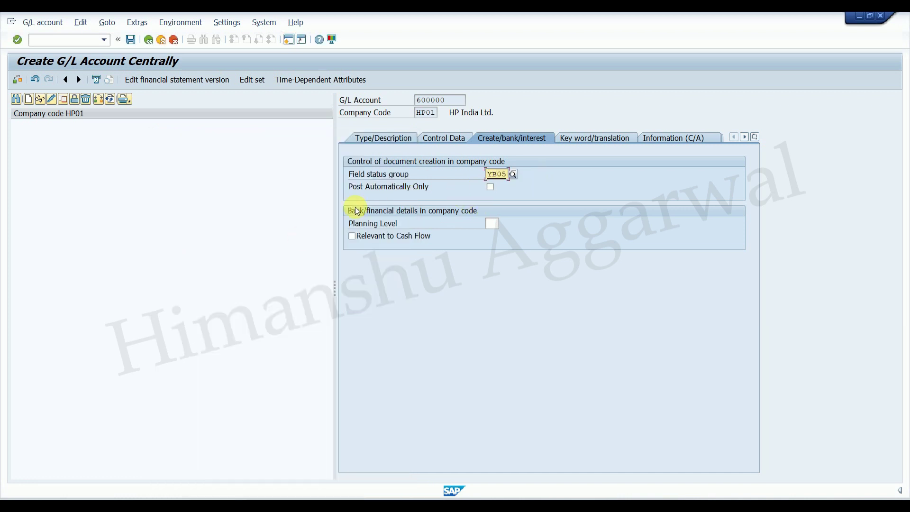
- Mark G/L account 600000 as relevant to cash flow and save the new account
click(352, 235)
click(457, 138)
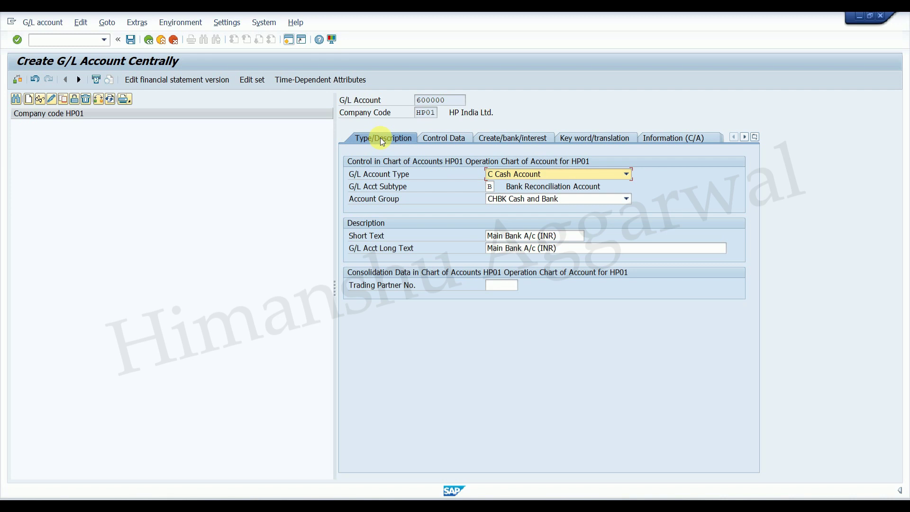
click(131, 40)
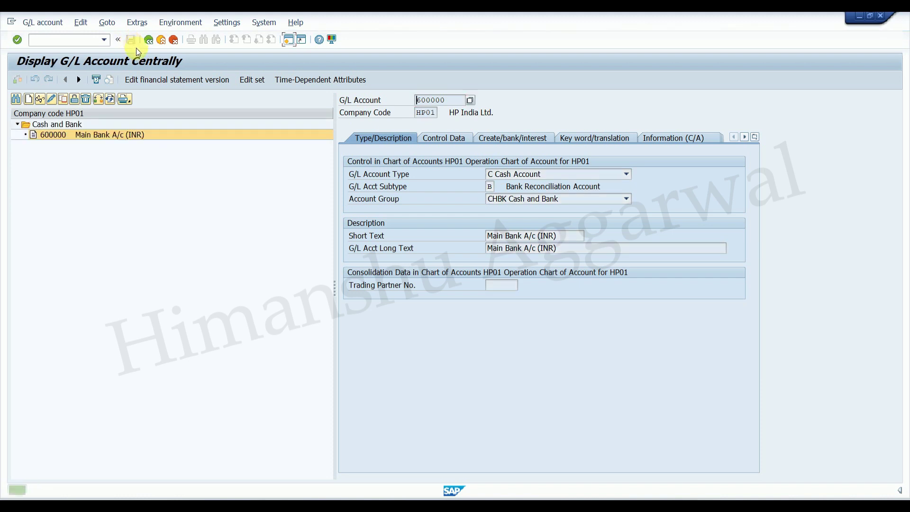
- Switch to the Excel workbook and review the Main Bank column and ICICI Bank's incoming check account
click(634, 507)
drag(235, 185, 244, 243)
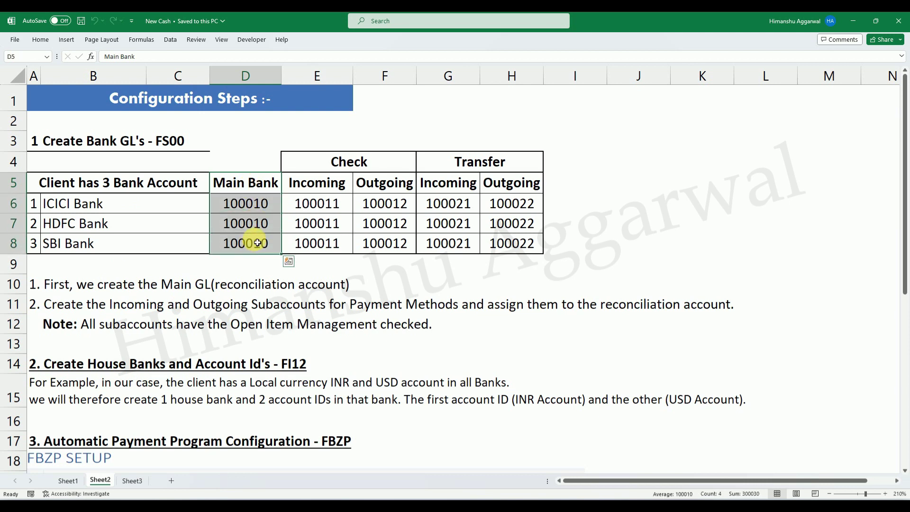
click(315, 204)
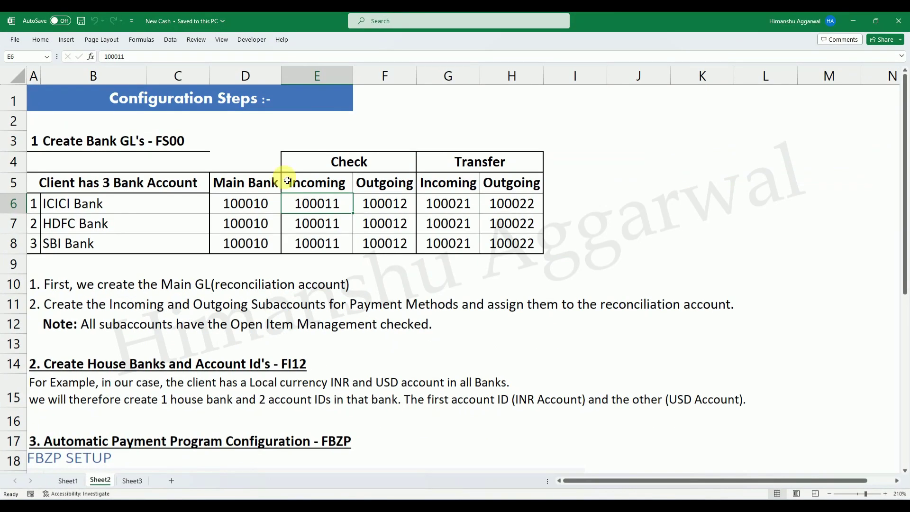
click(635, 496)
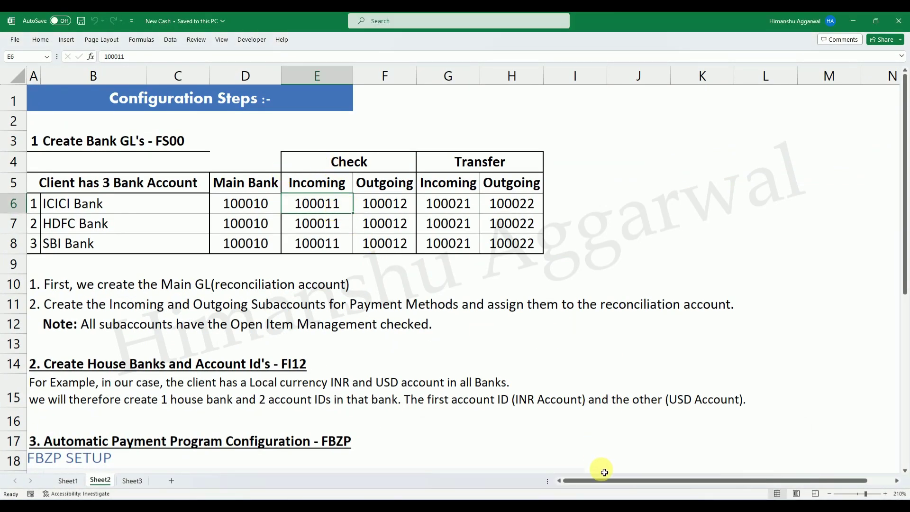
- Return to SAP's G/L account maintenance and start creating G/L account 600011 in company code HP01
mouse_move(616, 502)
click(676, 465)
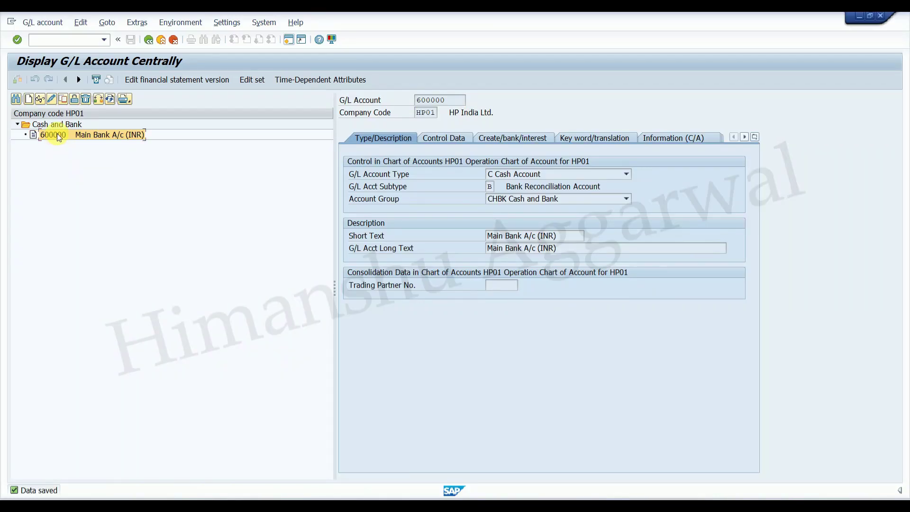
click(63, 98)
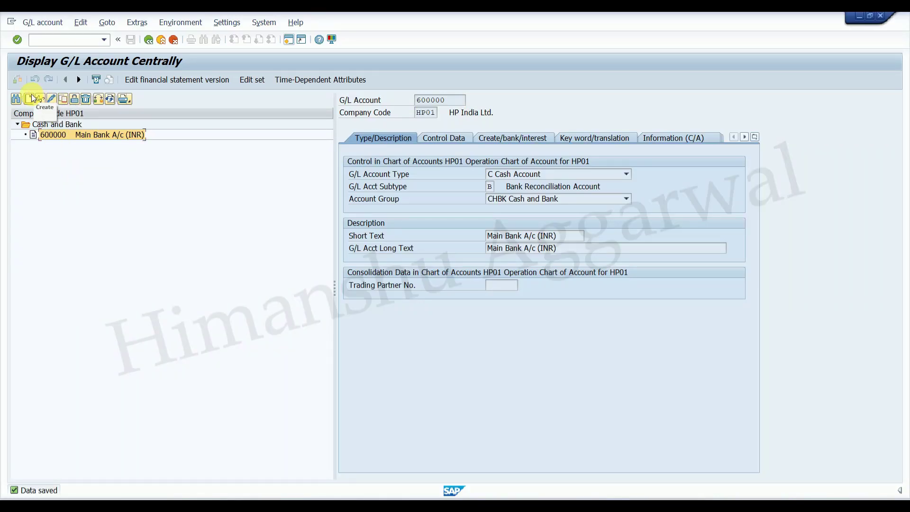
drag(142, 148, 223, 247)
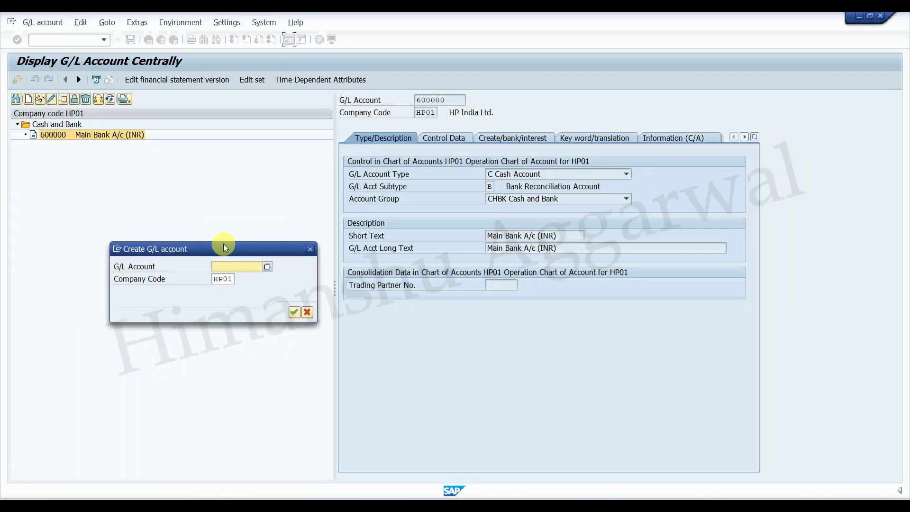
text(6)
key(Down)
key(Down)
key(Return)
key(BackSpace)
text(1)
key(Return)
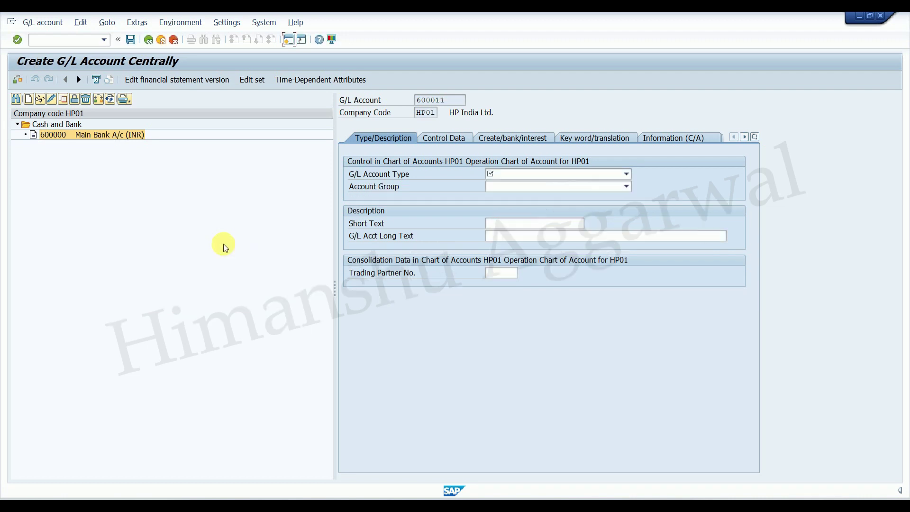
- Set the G/L account type of account 600011 to C Cash Account
click(534, 175)
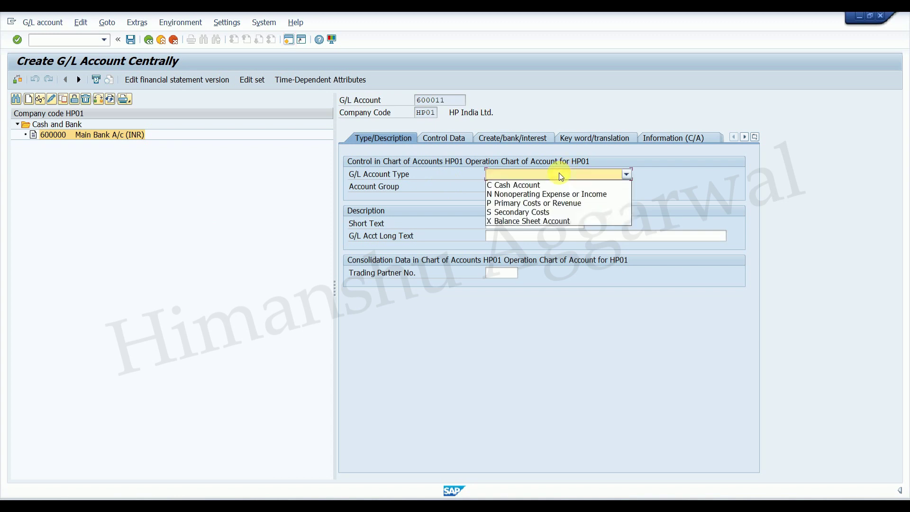
click(536, 184)
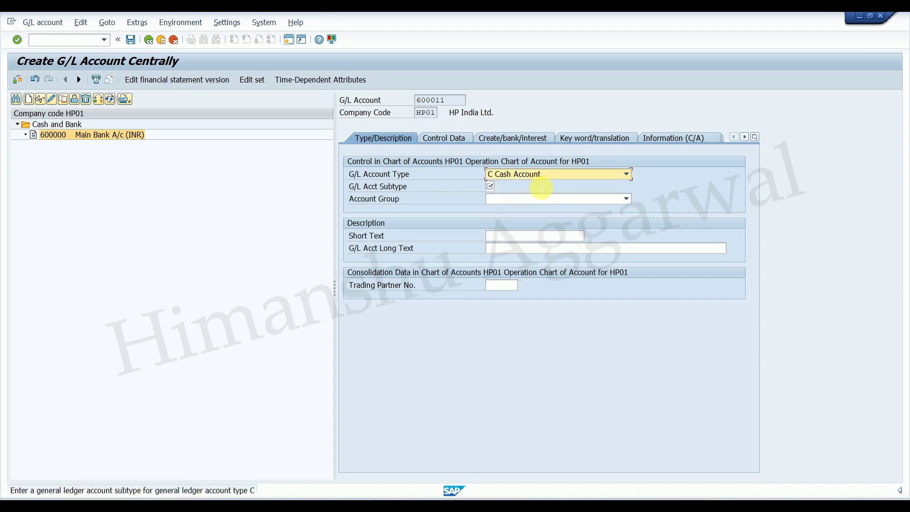
click(493, 188)
- Check the incoming check account in the Excel workbook, then switch back to SAP and assign subtype S Bank Subaccount to account 600011
click(634, 505)
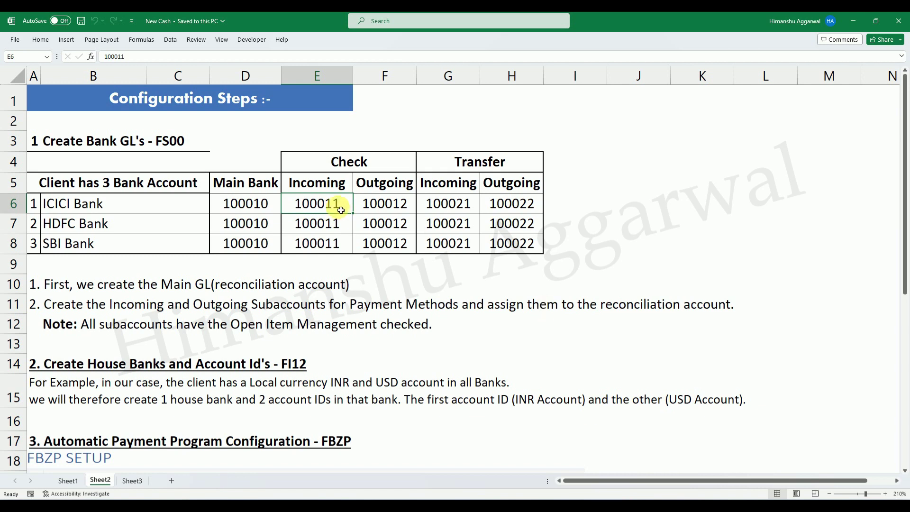
click(661, 505)
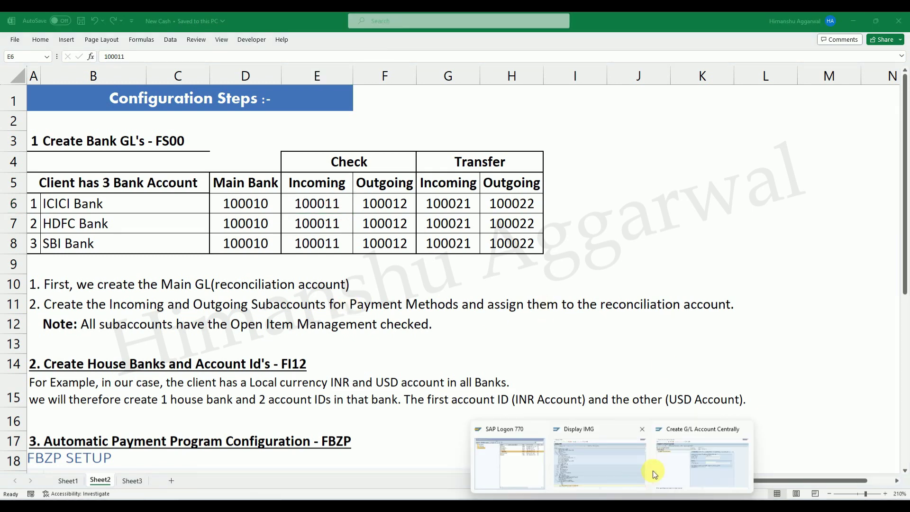
click(668, 467)
click(499, 187)
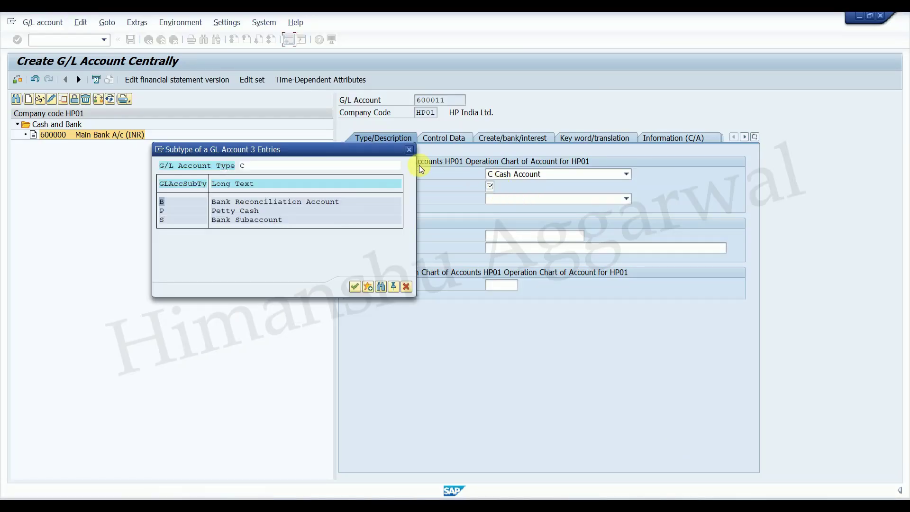
drag(318, 146, 586, 322)
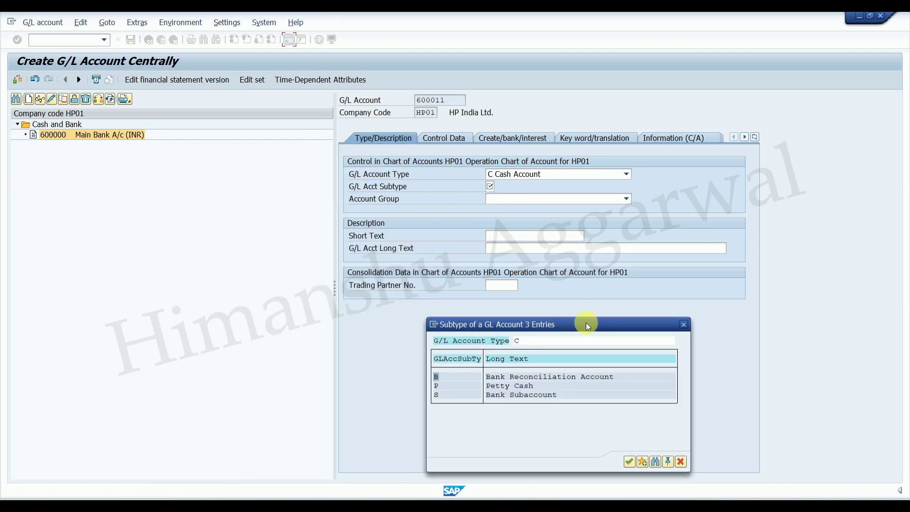
double_click(439, 395)
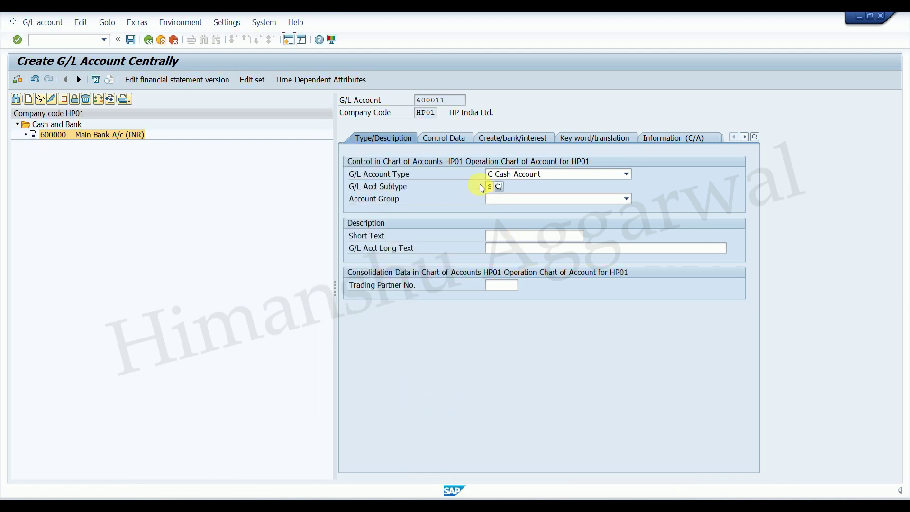
key(Return)
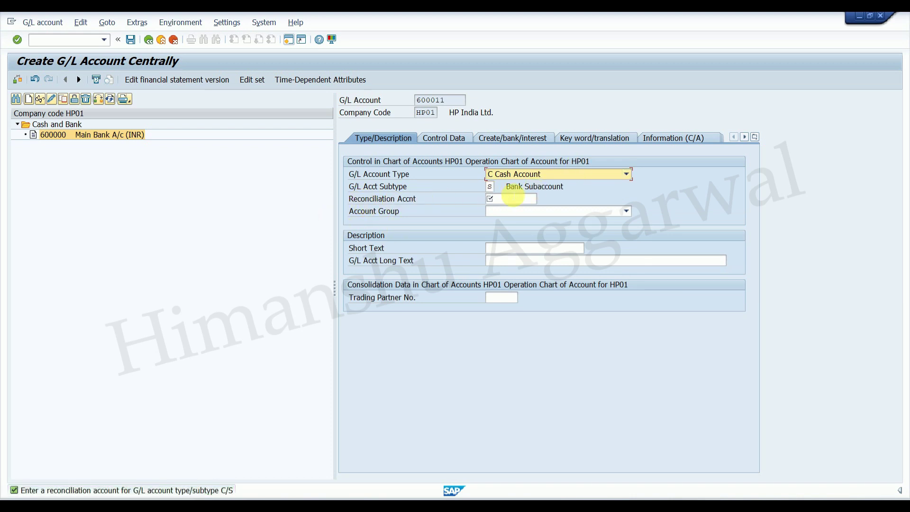
- Assign reconciliation account 600000 and account group CHBK Cash and Bank to the new subaccount
click(517, 199)
click(541, 198)
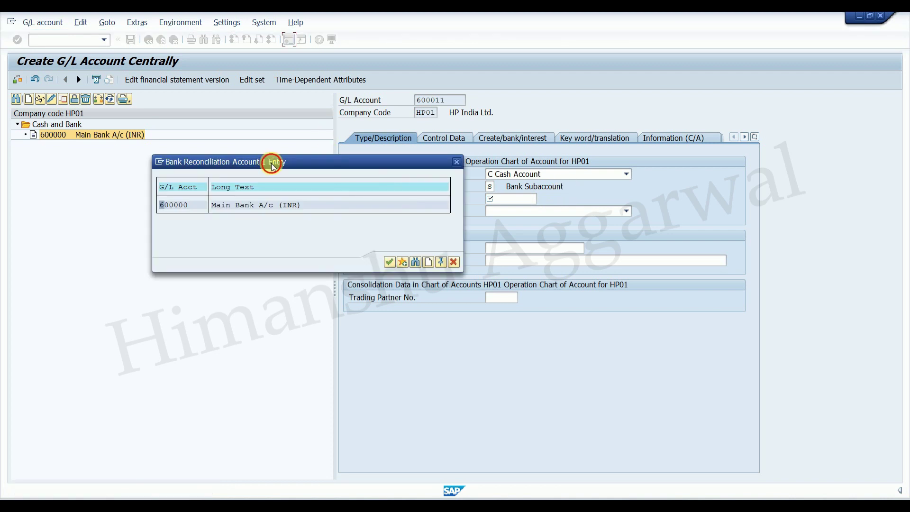
drag(272, 163, 498, 233)
click(400, 275)
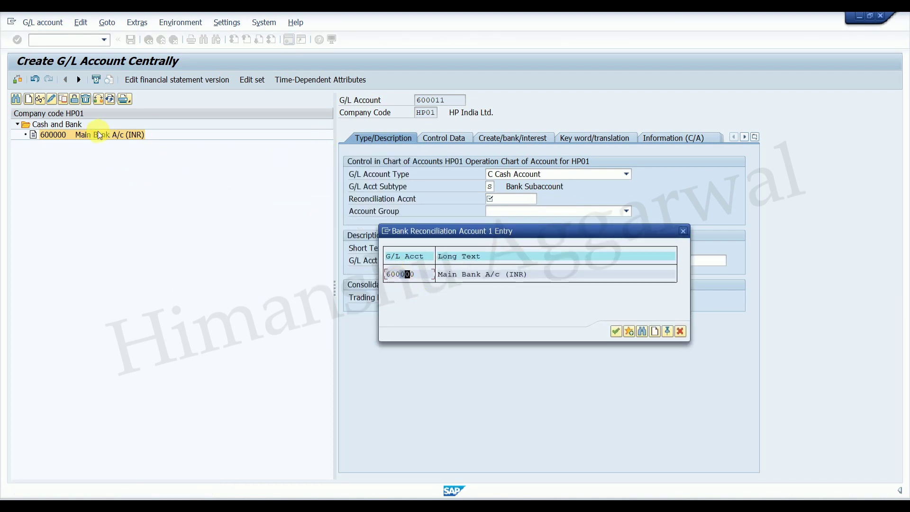
double_click(404, 275)
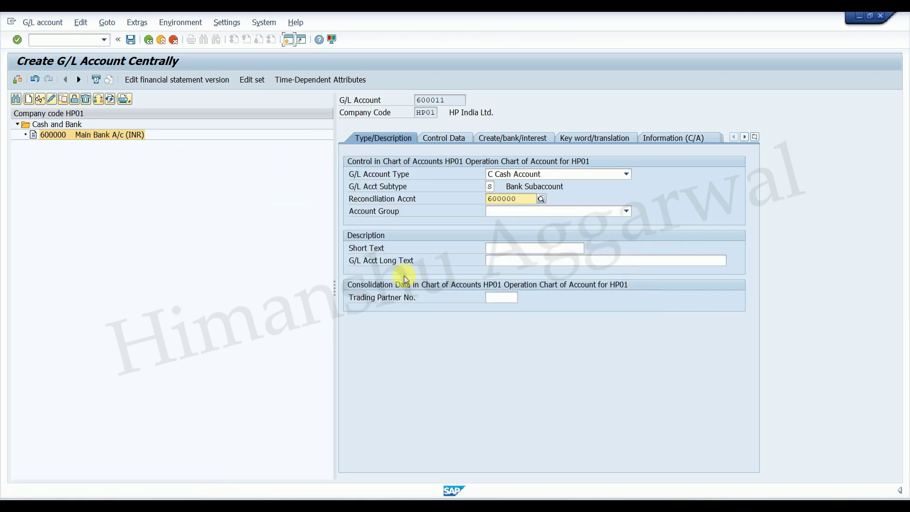
click(540, 209)
click(522, 231)
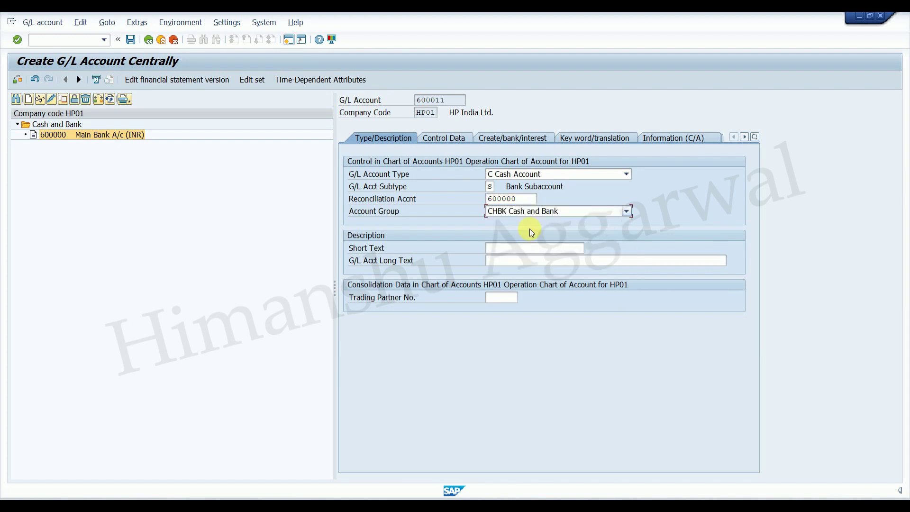
- Set both the short text and the G/L account long text to Incoming Check (INR)
click(531, 248)
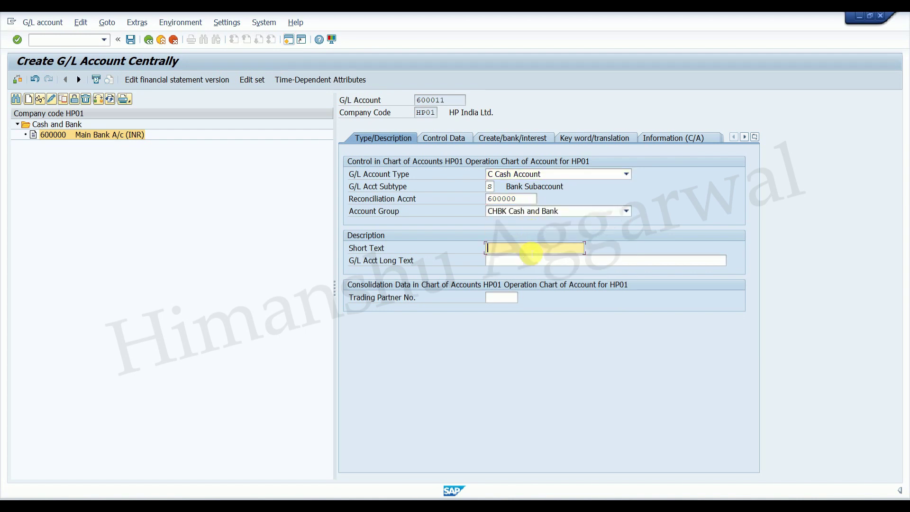
text(I)
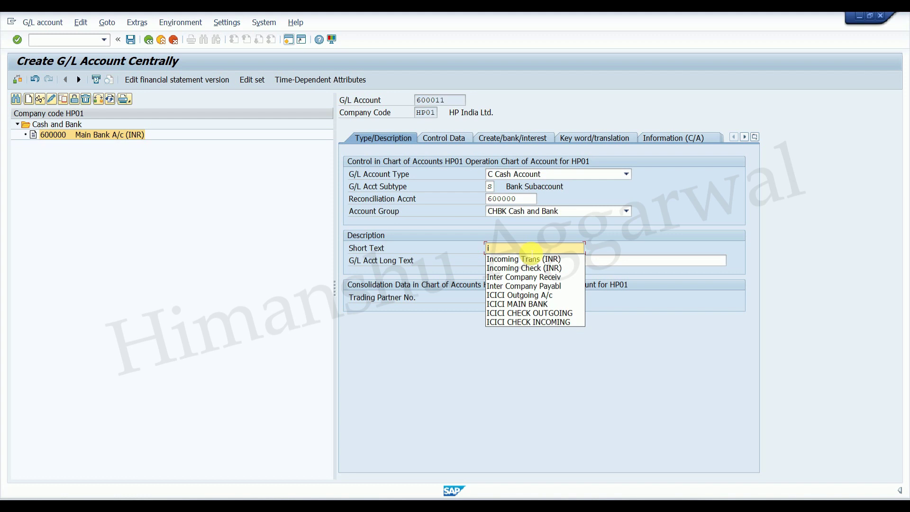
click(533, 268)
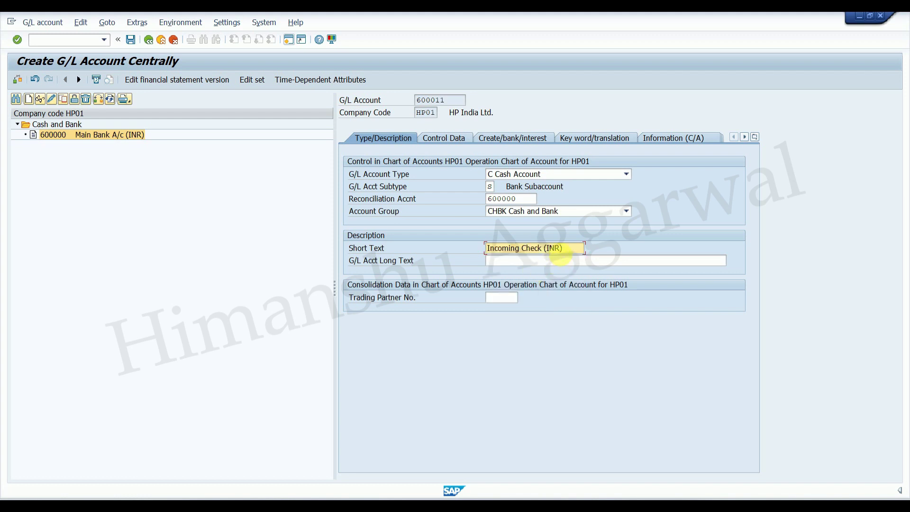
drag(565, 249, 489, 250)
key(ctrl+c)
click(496, 262)
key(ctrl+v)
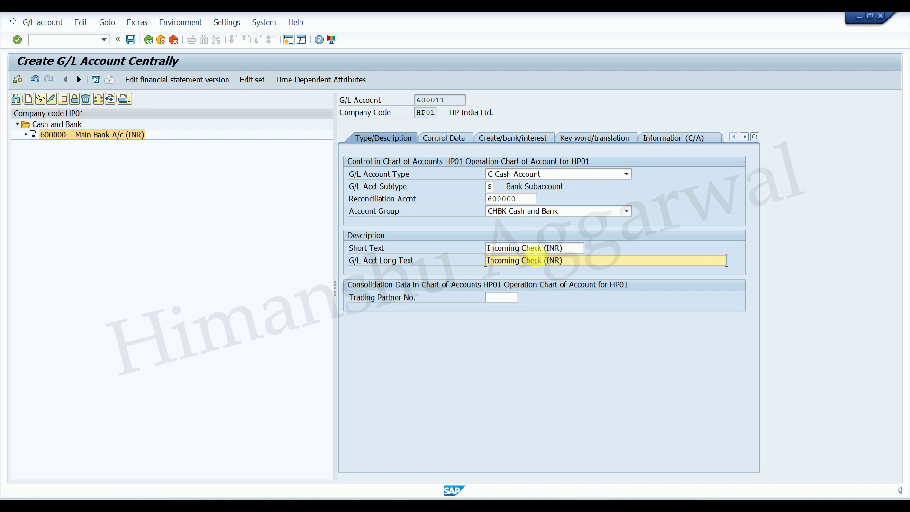
- Enable Open Item Management for account 600011, checking the subaccounts note in the Excel workbook before returning to SAP
click(444, 138)
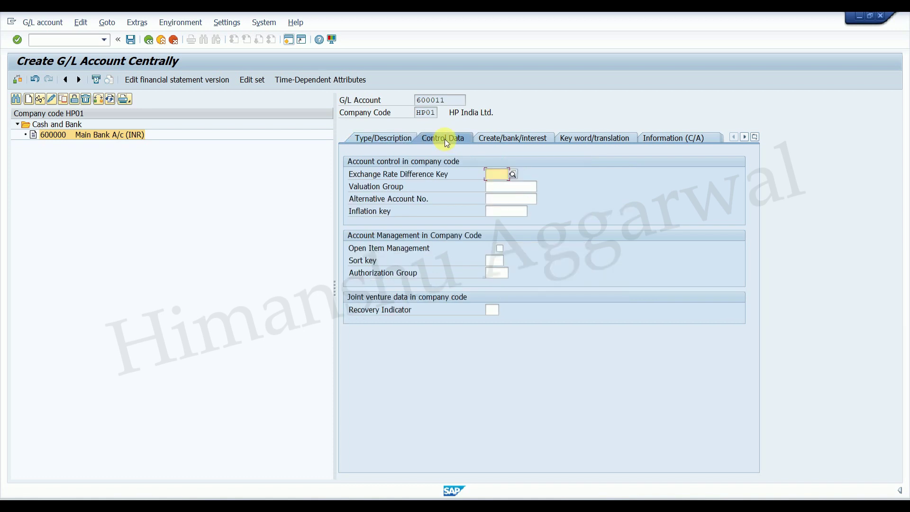
click(500, 247)
click(635, 505)
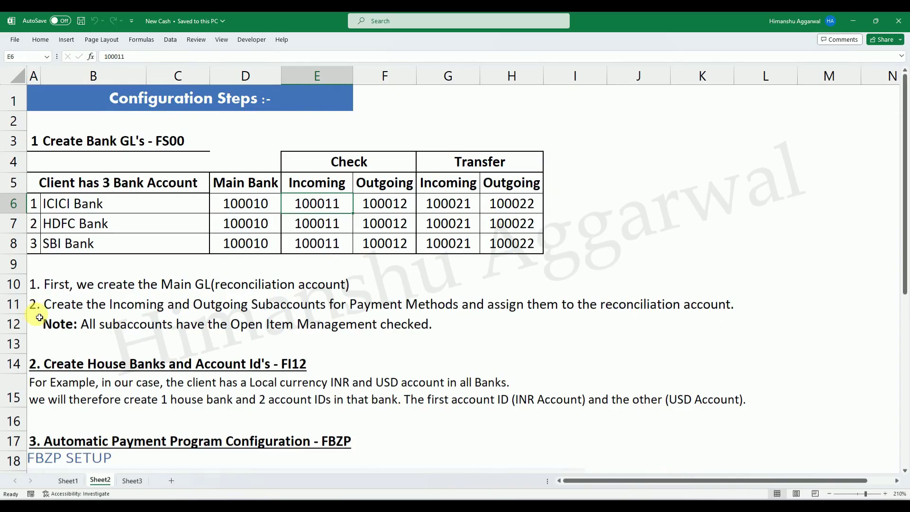
click(97, 331)
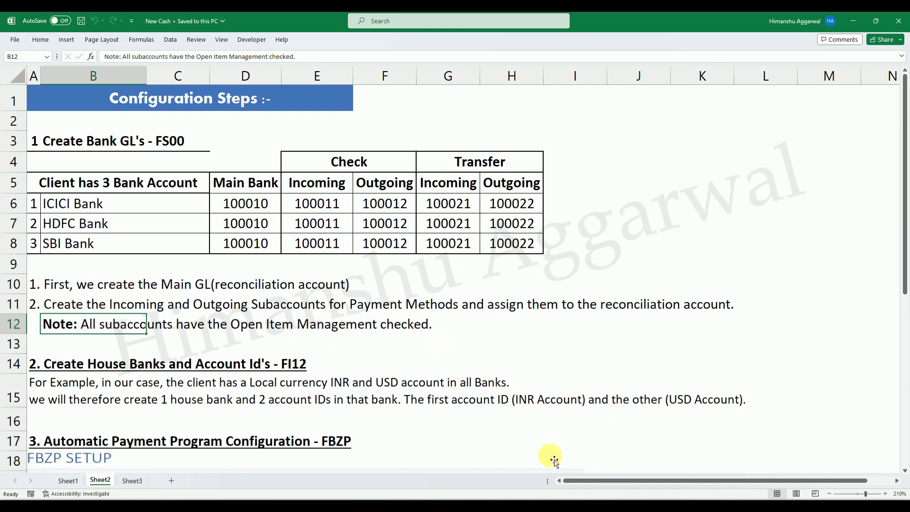
mouse_move(629, 495)
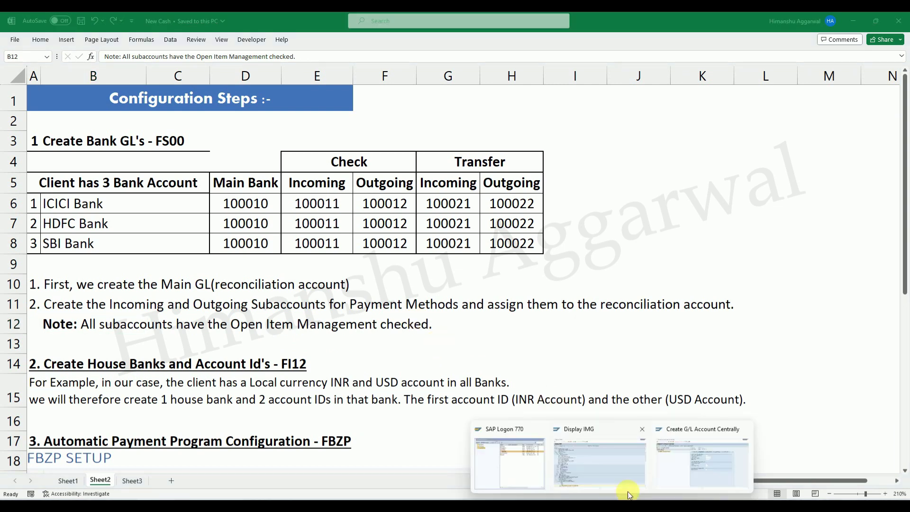
click(705, 467)
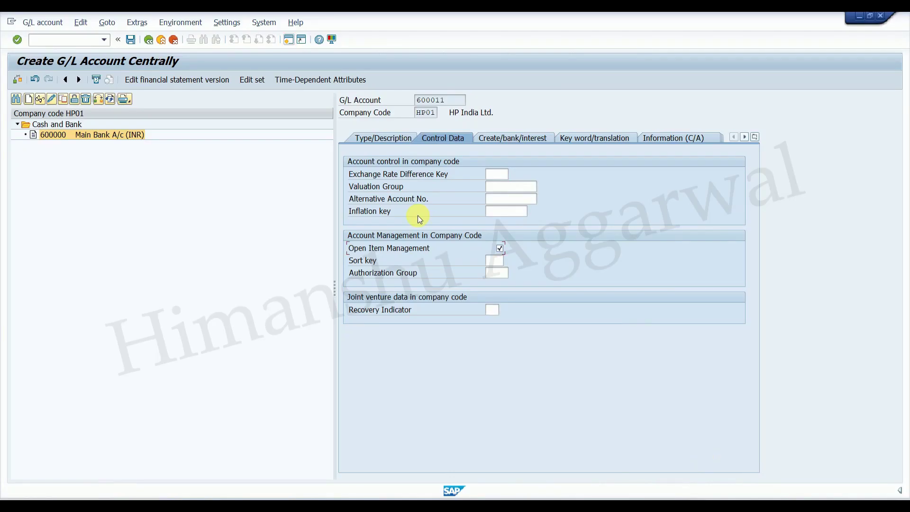
- Assign field status group YB05 to account 600011 and save the incoming check subaccount
click(506, 137)
click(497, 174)
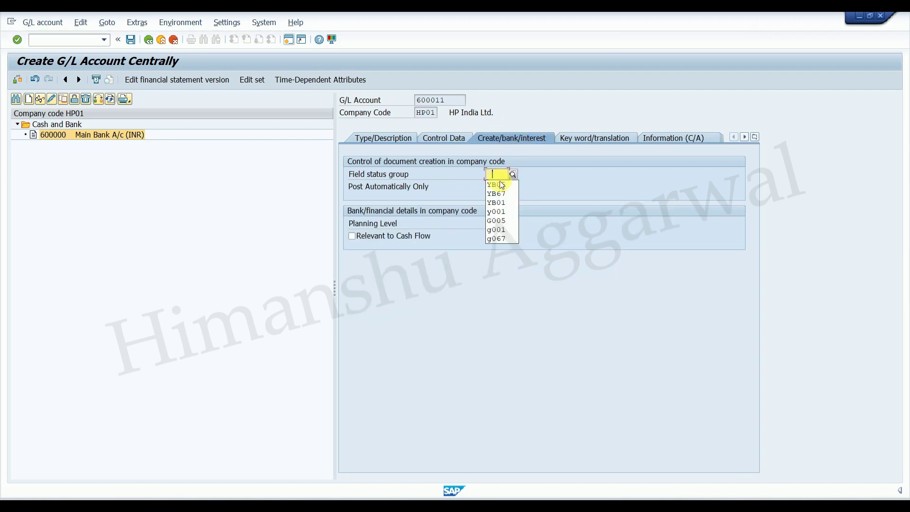
click(501, 185)
key(Return)
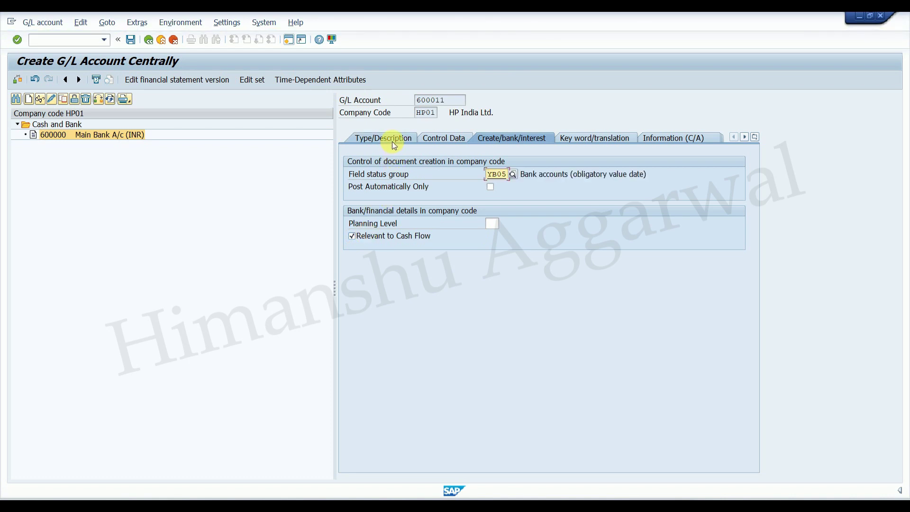
click(392, 141)
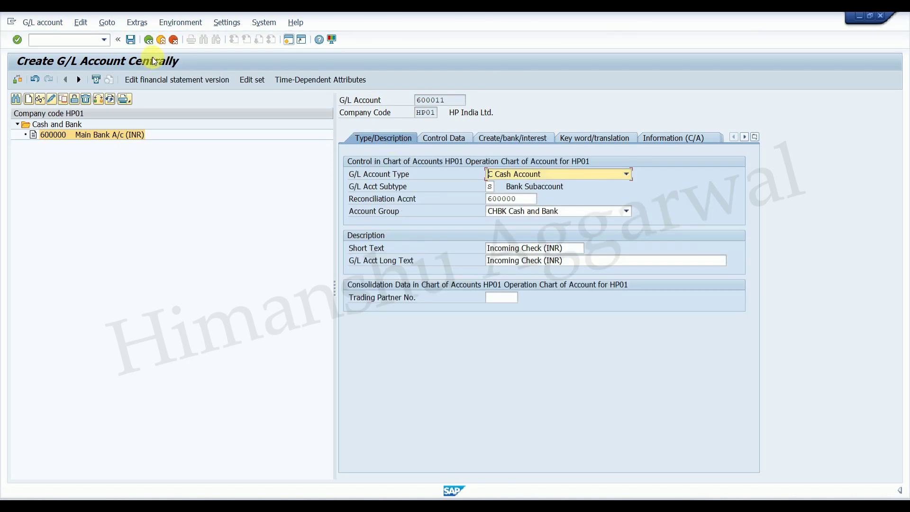
click(132, 40)
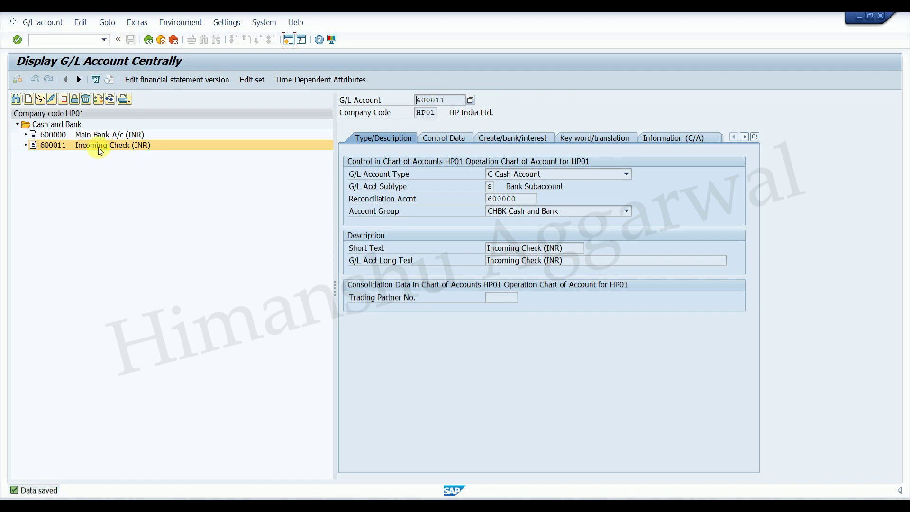
- Copy the incoming check account 600011 to a new G/L account 600012 in company code HP01
click(63, 99)
text(2)
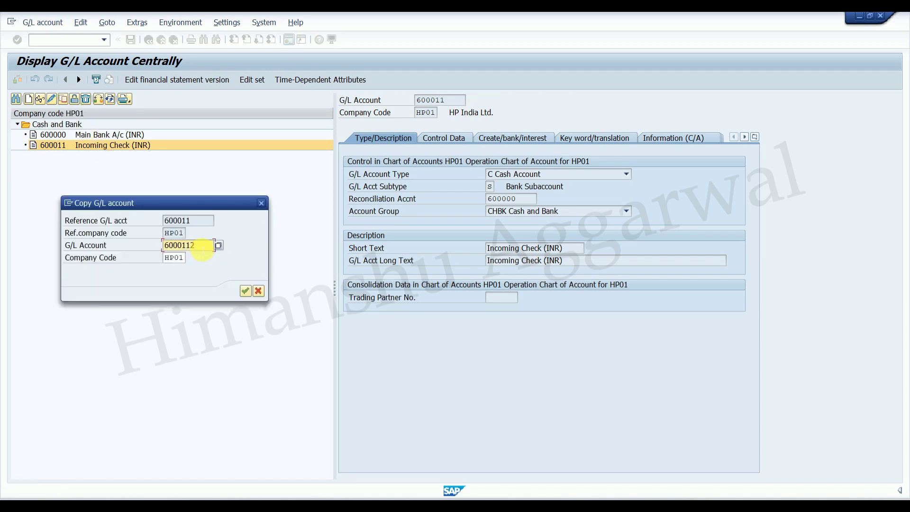
text(2)
click(245, 291)
- Replace both the short text and the G/L account long text of account 600012 with Outgoing Check (INR)
click(568, 249)
key(BackSpace)
key(BackSpace)
key(BackSpace)
key(BackSpace)
key(BackSpace)
key(BackSpace)
key(BackSpace)
key(BackSpace)
key(BackSpace)
key(BackSpace)
key(BackSpace)
key(BackSpace)
key(BackSpace)
key(BackSpace)
key(BackSpace)
key(BackSpace)
key(BackSpace)
key(BackSpace)
key(BackSpace)
key(BackSpace)
text(O)
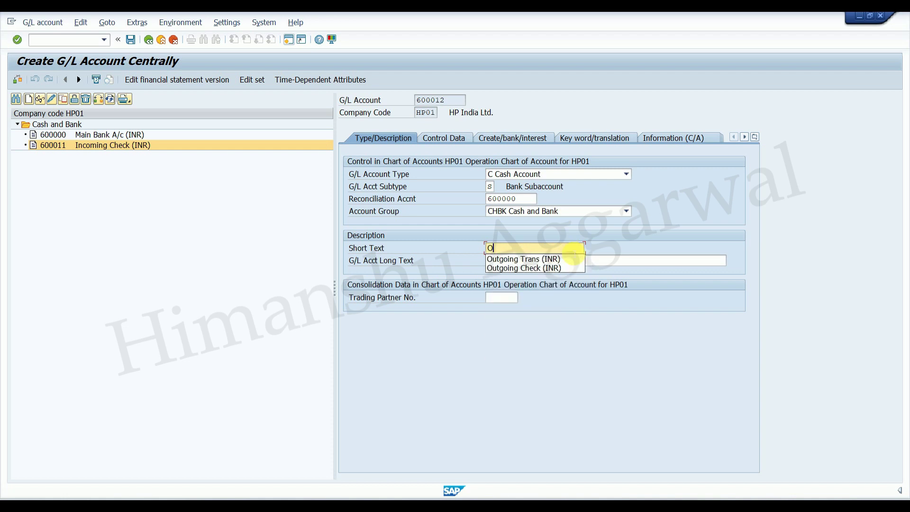
click(545, 267)
click(566, 262)
key(BackSpace)
key(BackSpace)
key(BackSpace)
key(BackSpace)
key(BackSpace)
key(BackSpace)
key(BackSpace)
key(BackSpace)
key(BackSpace)
key(BackSpace)
key(BackSpace)
key(BackSpace)
key(BackSpace)
key(BackSpace)
key(BackSpace)
key(BackSpace)
key(BackSpace)
key(BackSpace)
key(BackSpace)
key(BackSpace)
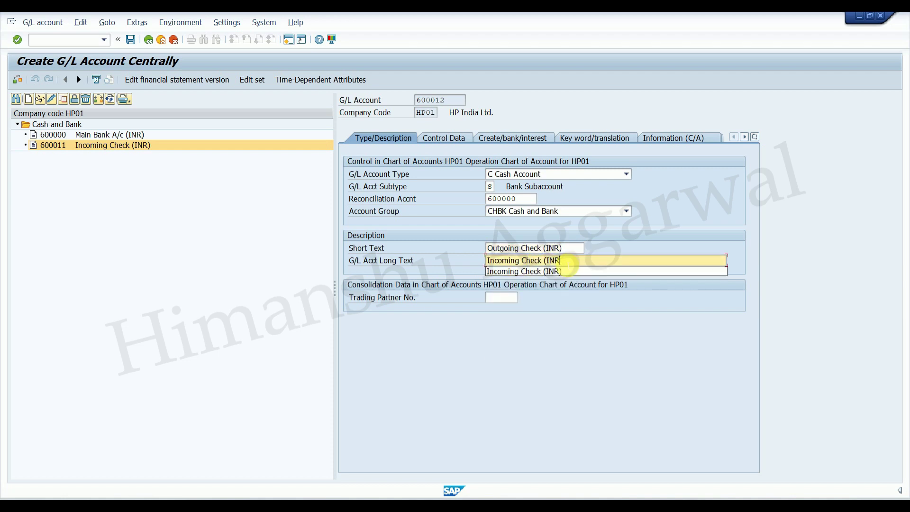
text(O)
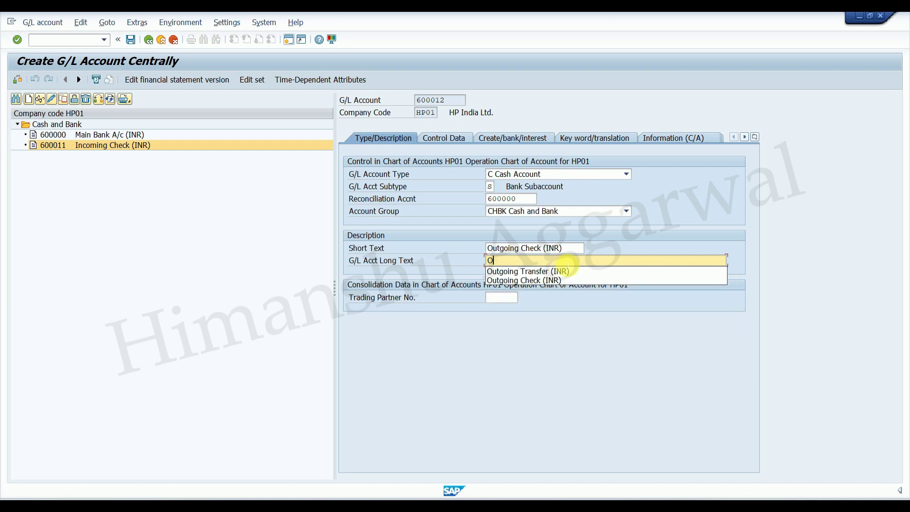
click(535, 281)
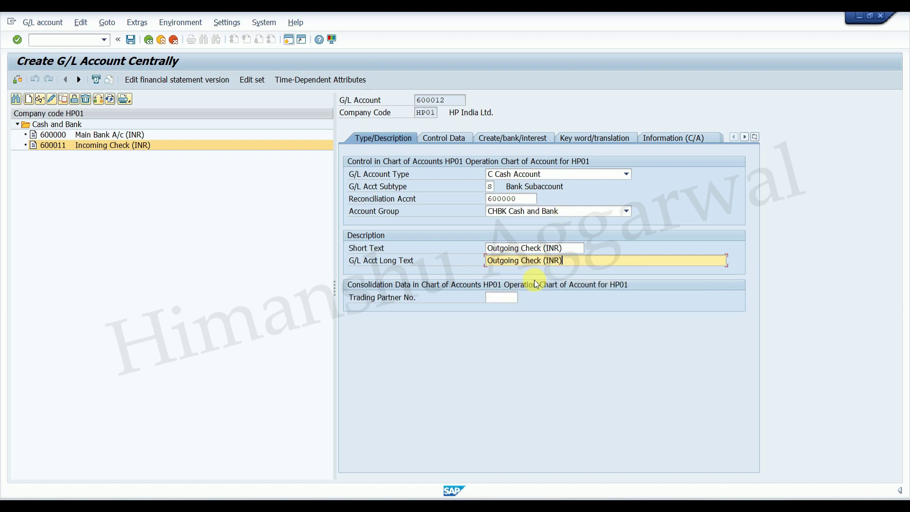
- Switch to the Excel workbook to check the incoming and outgoing check account numbers, and return to the SAP account creation window
click(634, 505)
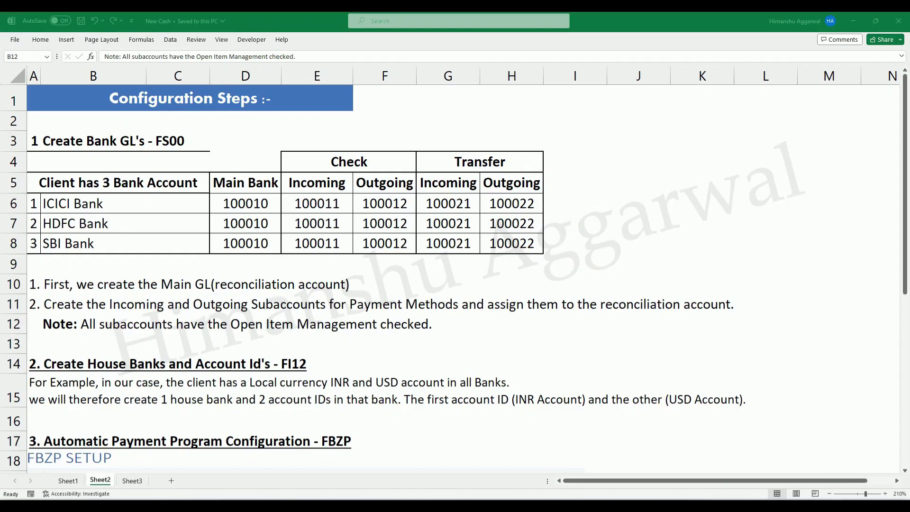
drag(318, 204, 325, 240)
drag(379, 203, 406, 244)
mouse_move(657, 505)
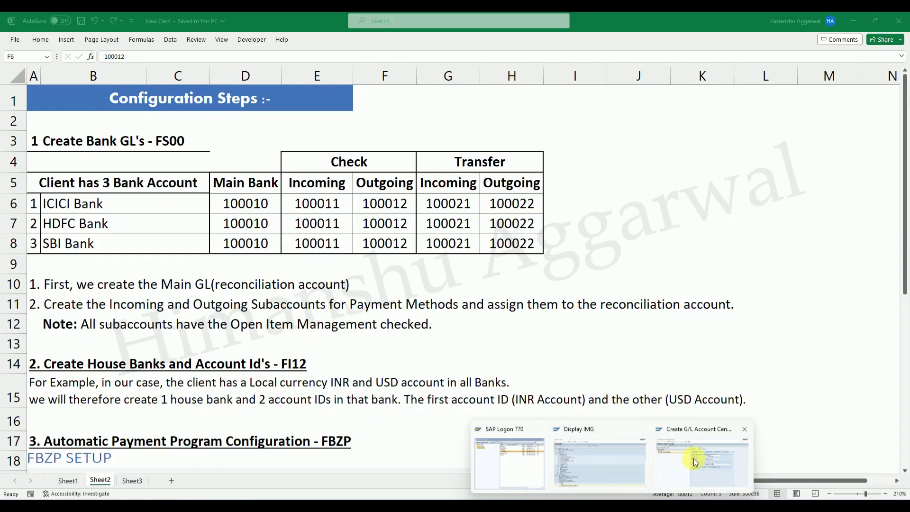
click(691, 458)
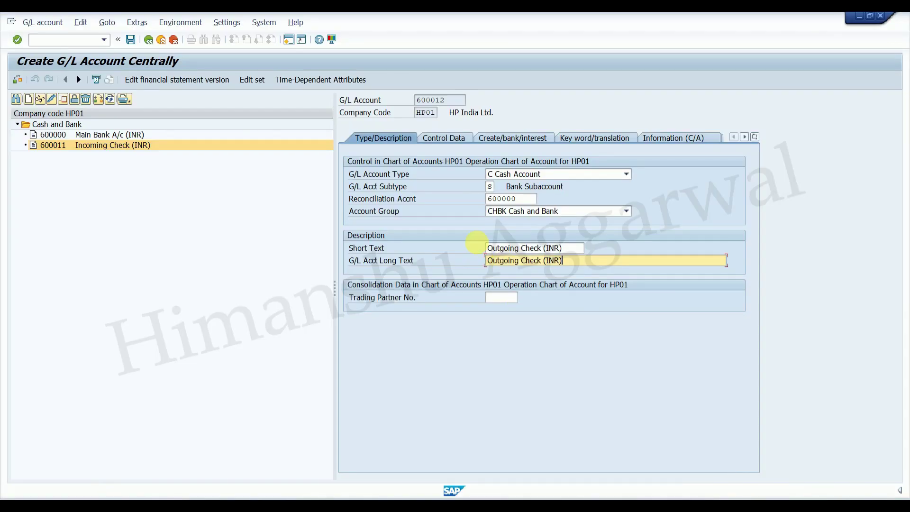
- Review the control data and the document creation and bank settings of account 600012, and save the account
click(457, 141)
click(502, 138)
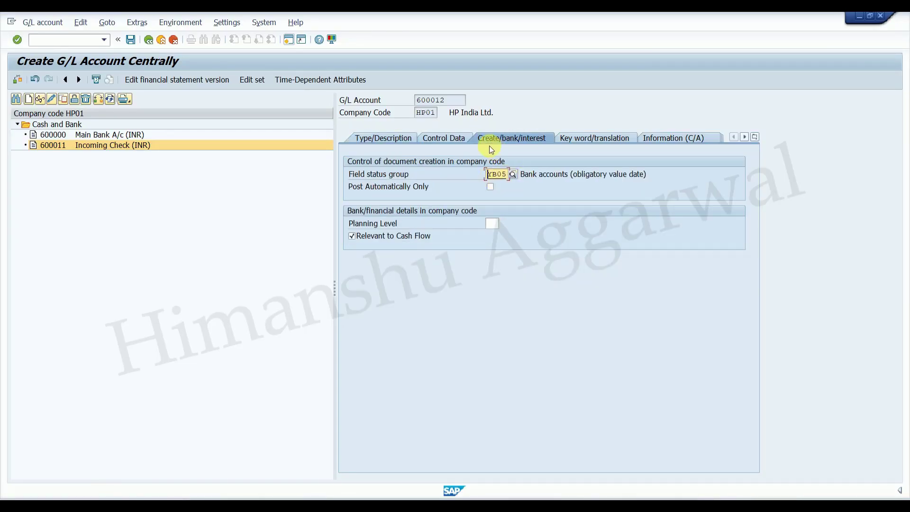
click(459, 139)
click(385, 138)
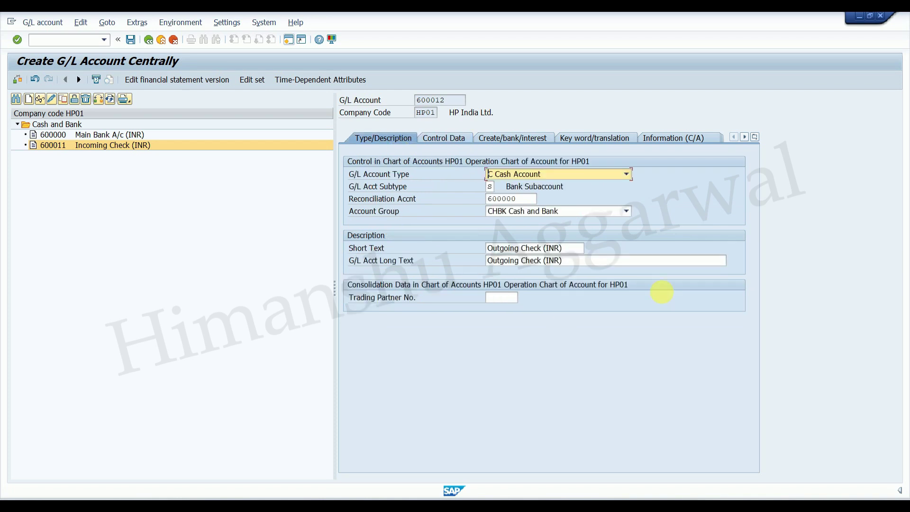
click(131, 40)
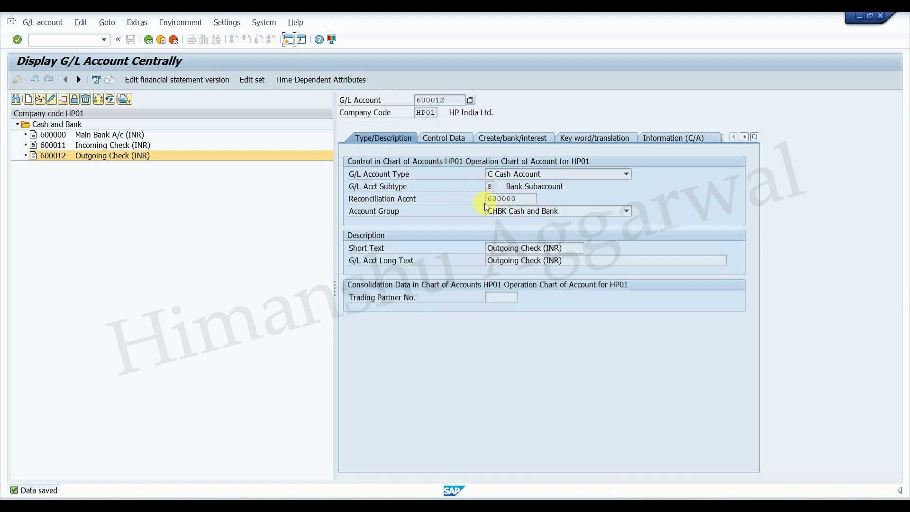
- Review the saved accounts in the Cash and Bank list, check the Transfer columns in the Excel workbook, and return to SAP
click(93, 145)
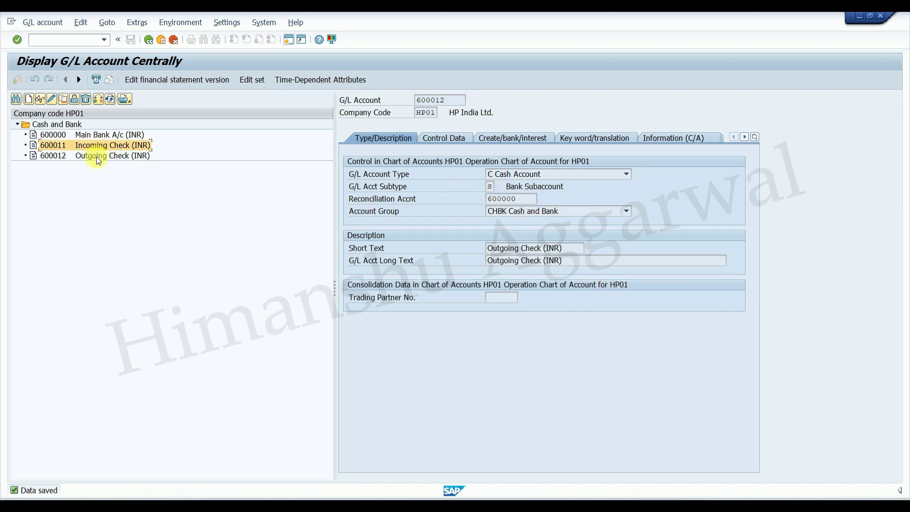
click(95, 157)
click(81, 135)
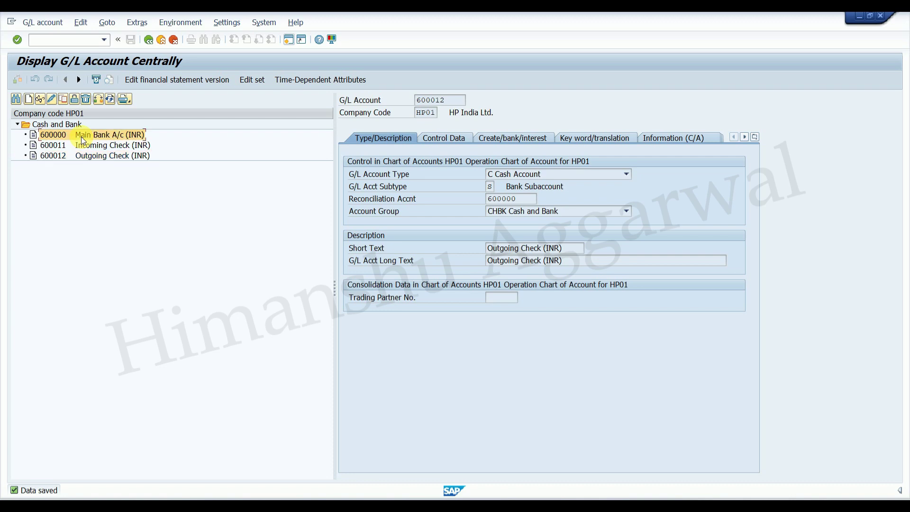
mouse_move(612, 511)
key(alt+Tab)
drag(254, 183, 408, 241)
click(467, 161)
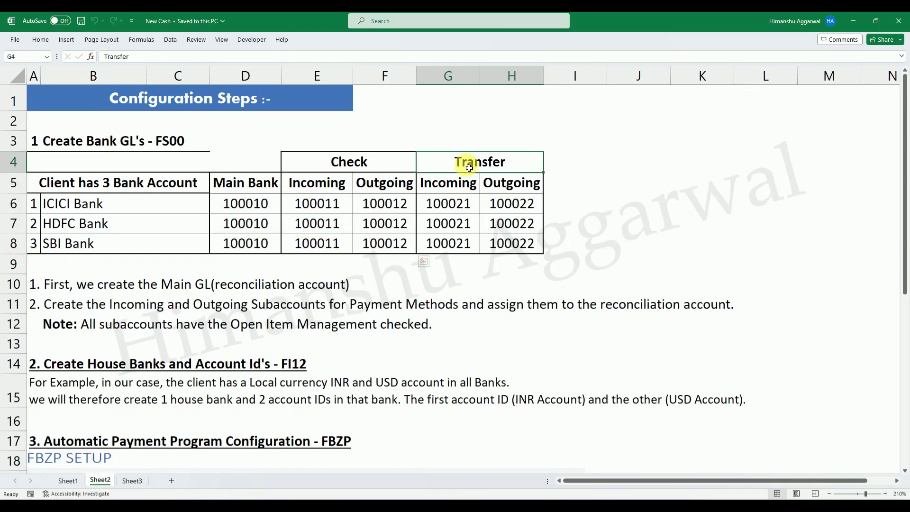
mouse_move(616, 507)
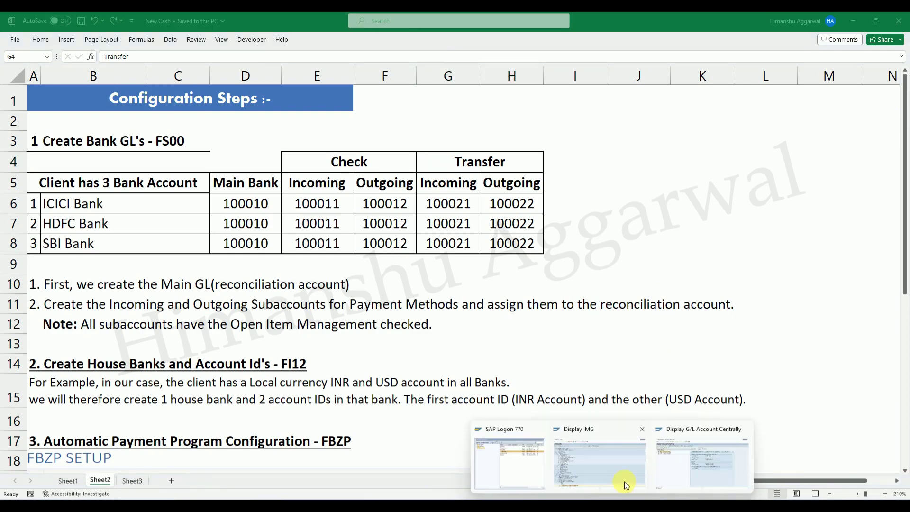
click(694, 458)
- Copy the incoming check account 600011 to a new G/L account 600021 in company code HP01
click(89, 146)
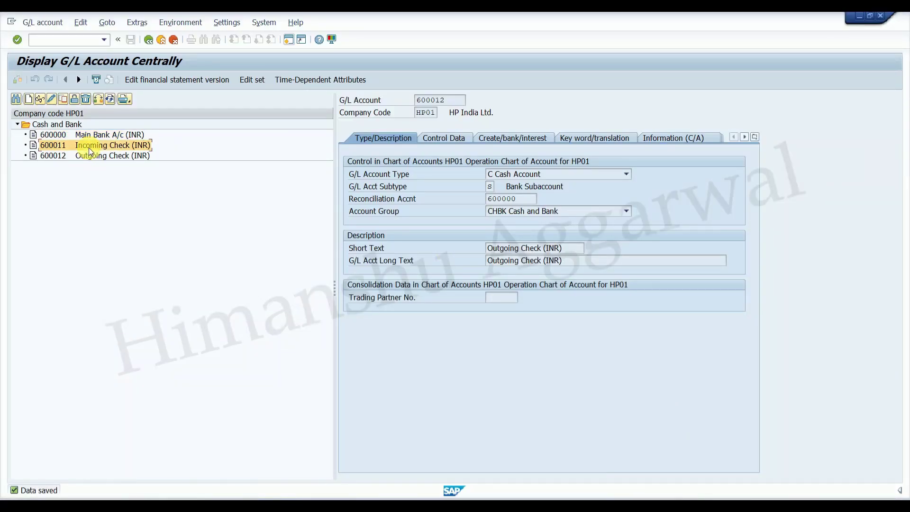
click(63, 99)
click(156, 192)
key(Left)
key(Left)
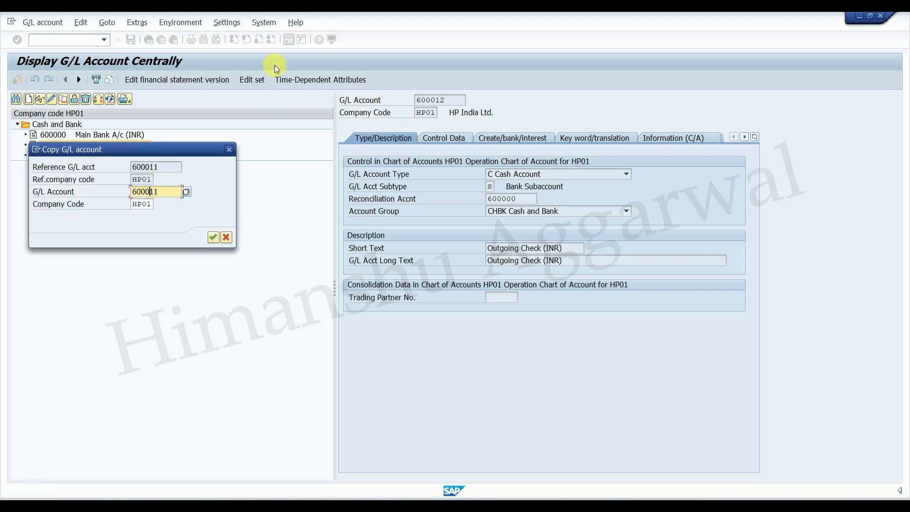
text(2)
key(Return)
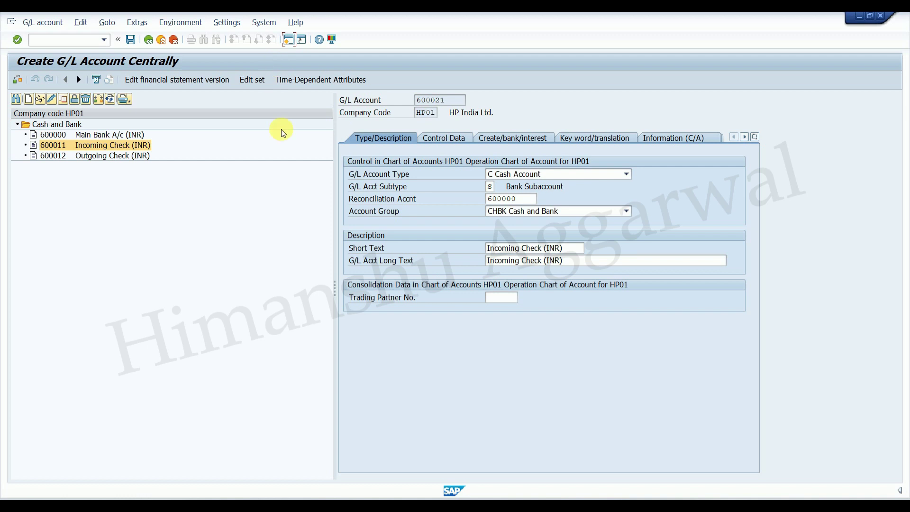
- Replace both the short text and the G/L account long text of account 600021 with Incoming Trans (INR)
click(572, 248)
key(BackSpace)
key(BackSpace)
key(BackSpace)
key(BackSpace)
key(BackSpace)
key(BackSpace)
key(BackSpace)
key(BackSpace)
key(BackSpace)
key(BackSpace)
key(BackSpace)
key(BackSpace)
key(BackSpace)
key(BackSpace)
key(BackSpace)
key(BackSpace)
key(BackSpace)
key(BackSpace)
key(BackSpace)
key(BackSpace)
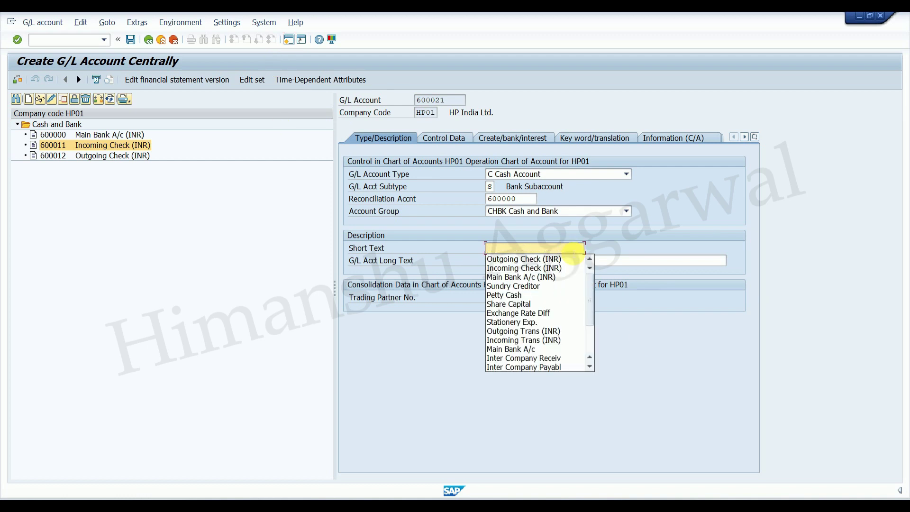
text(O)
key(BackSpace)
text(I)
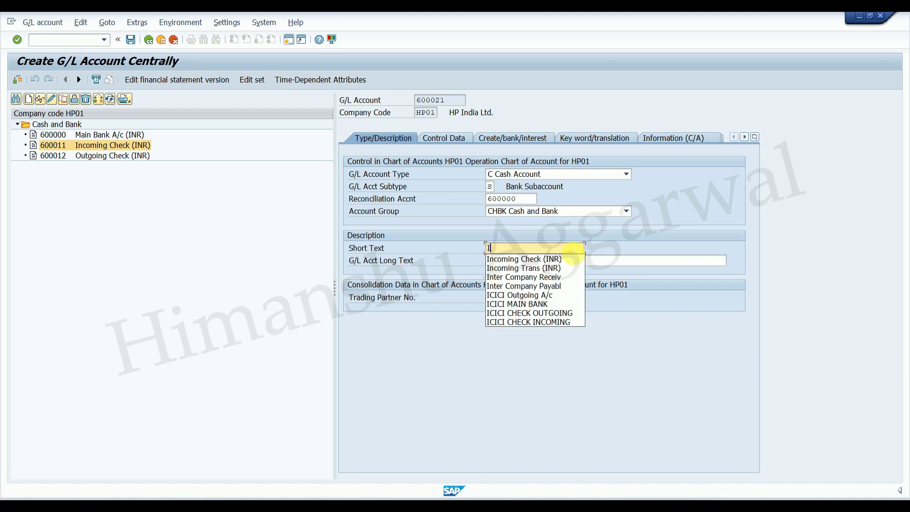
click(539, 267)
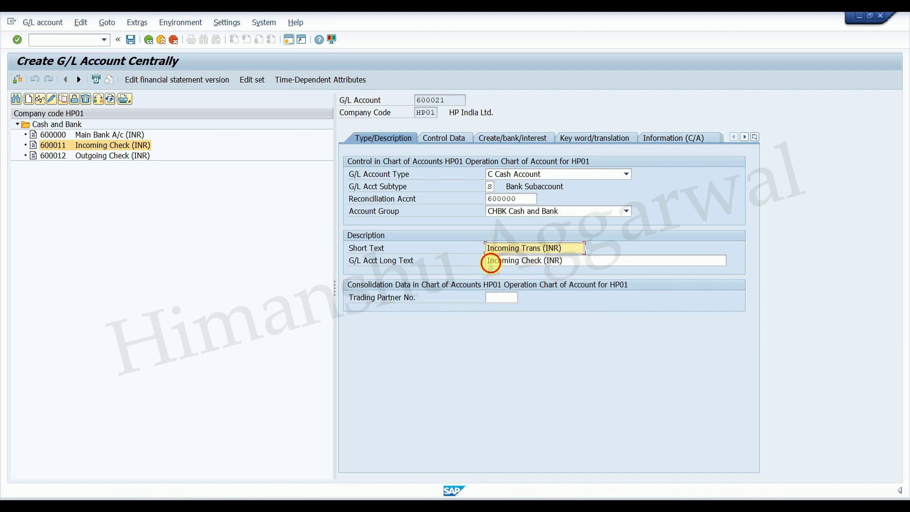
click(491, 264)
key(ctrl+v)
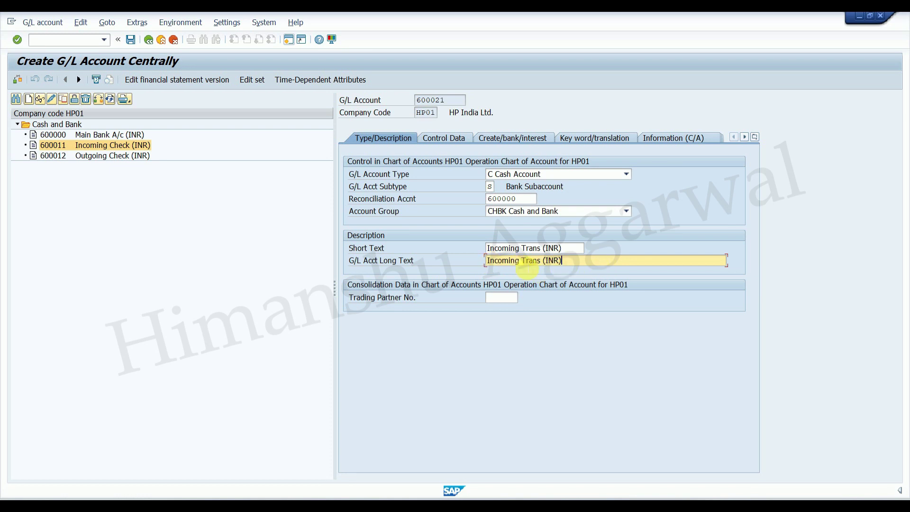
- Review the control data and the document creation and bank settings of account 600021, and save the account
click(451, 136)
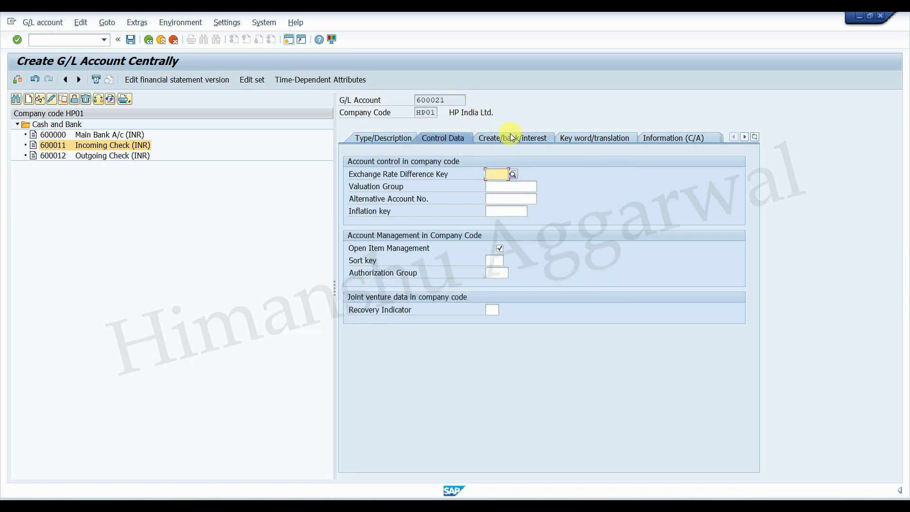
click(510, 136)
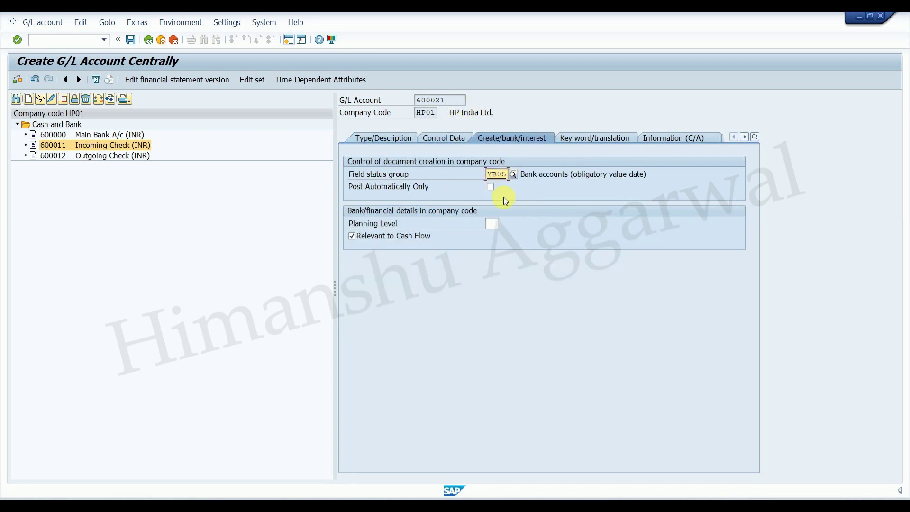
click(431, 138)
click(401, 138)
click(130, 40)
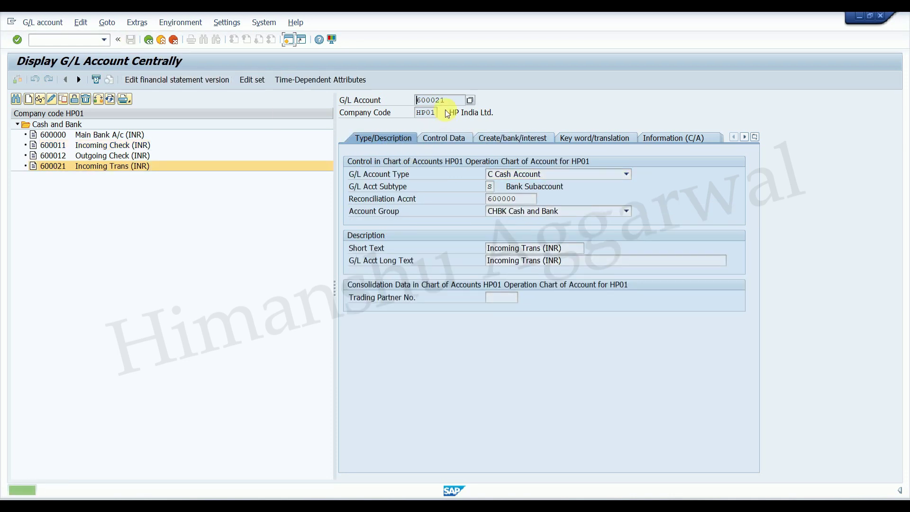
- Copy the outgoing check account 600012 to a new G/L account 600022 in company code HP01
click(88, 155)
click(67, 102)
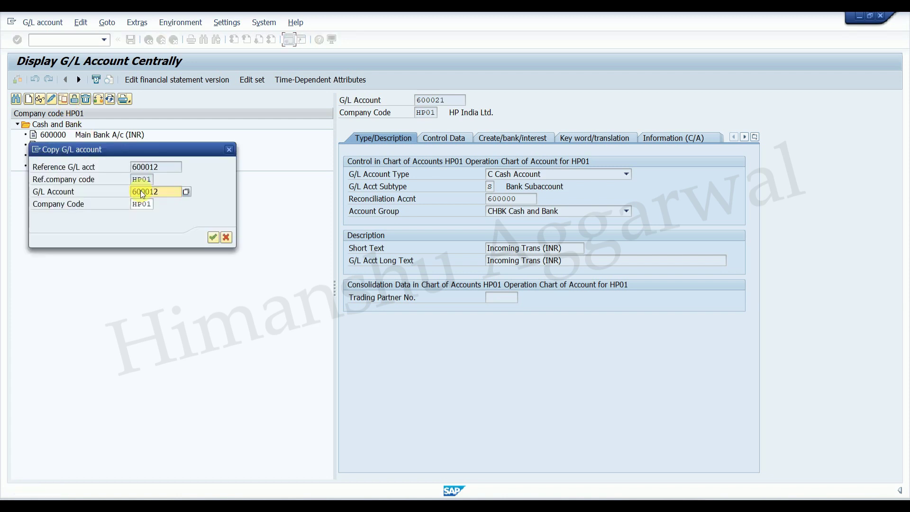
drag(161, 146, 182, 222)
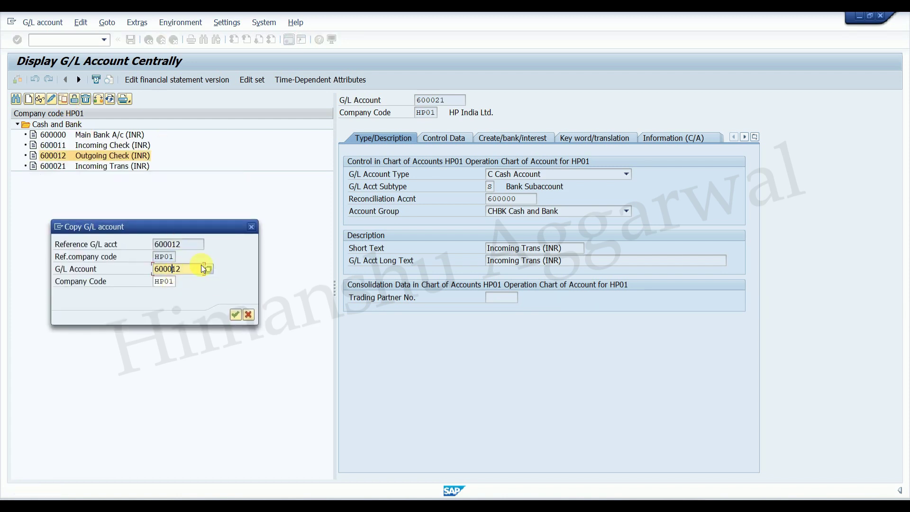
key(Return)
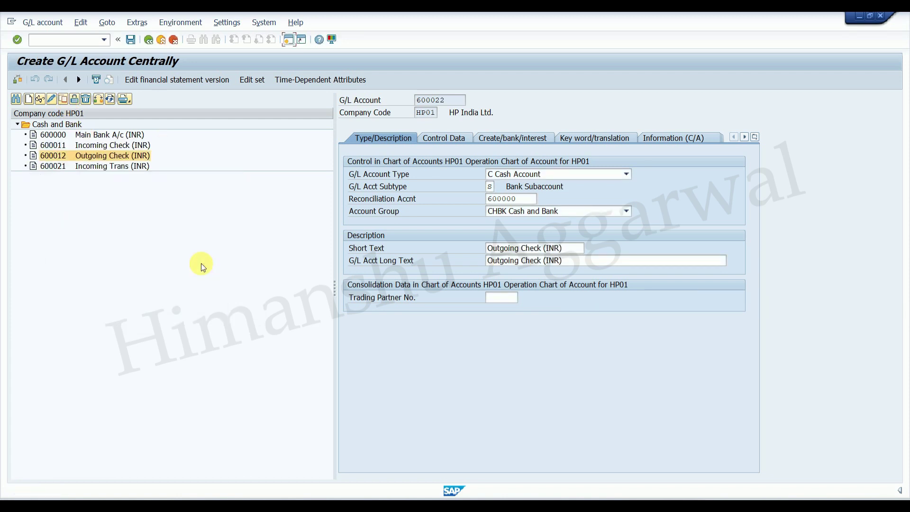
- Replace both the short text and the G/L account long text of account 600022 with Outgoing Trans (INR)
click(574, 247)
key(BackSpace)
key(BackSpace)
key(BackSpace)
key(BackSpace)
key(BackSpace)
key(BackSpace)
key(BackSpace)
key(BackSpace)
key(BackSpace)
key(BackSpace)
key(BackSpace)
key(BackSpace)
key(BackSpace)
key(BackSpace)
key(BackSpace)
key(BackSpace)
key(BackSpace)
key(BackSpace)
key(BackSpace)
key(BackSpace)
text(O)
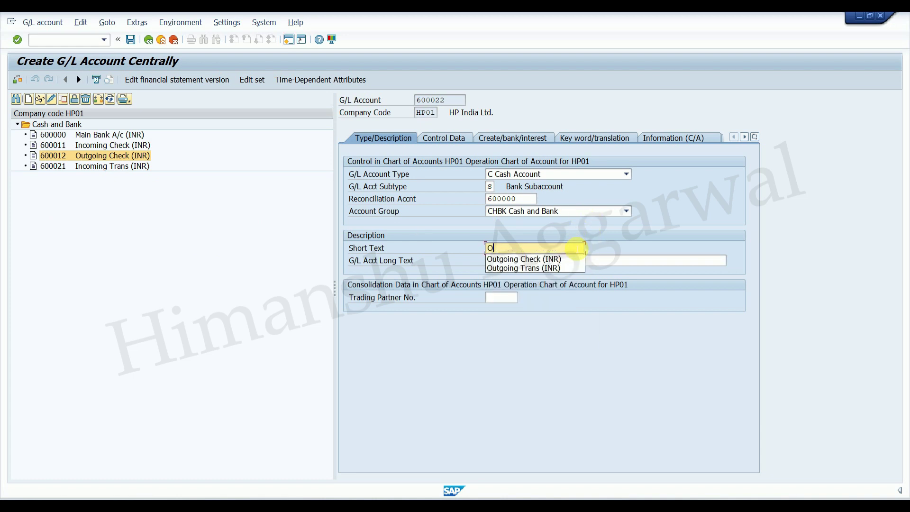
click(548, 268)
drag(564, 249, 490, 251)
key(ctrl+c)
click(492, 262)
key(ctrl+v)
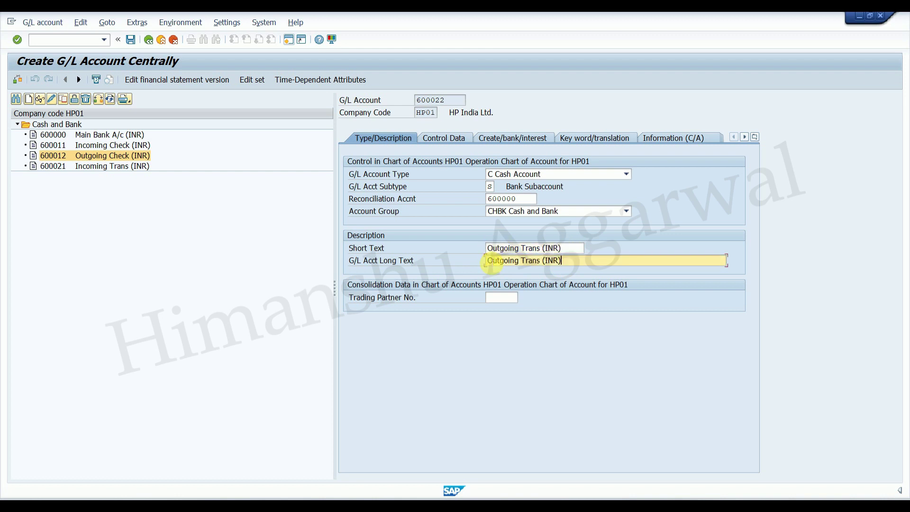
key(Return)
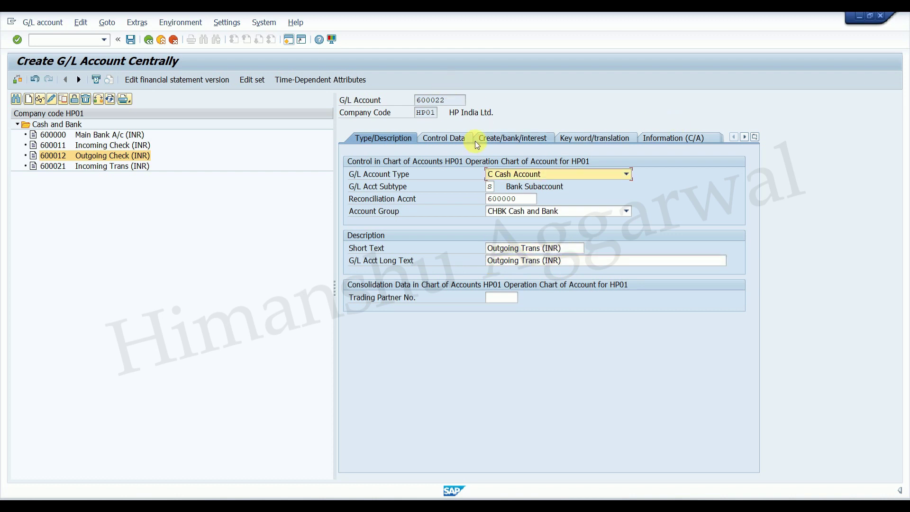
- Review the control data and the document creation and bank settings of account 600022, and save the account
click(444, 138)
click(508, 138)
click(383, 138)
click(131, 41)
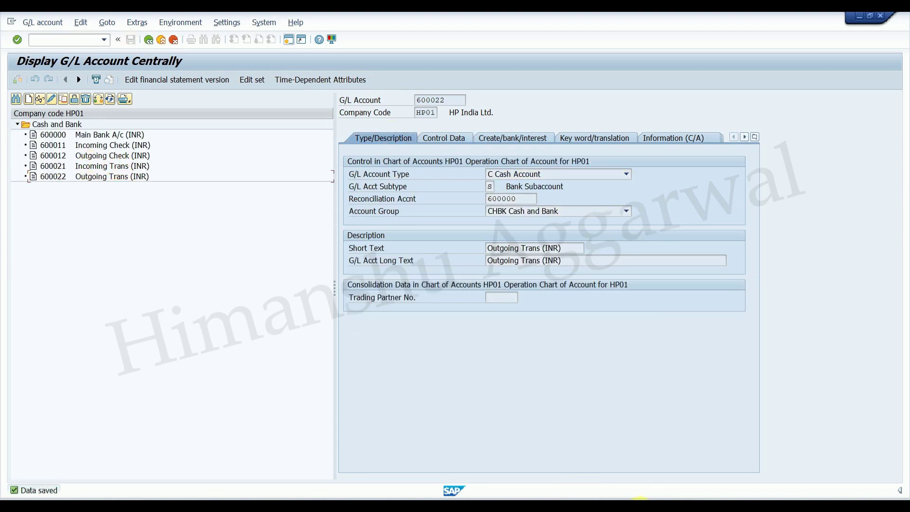
- Return to the G/L account display and look through the Cash and Bank accounts listed for company code HP01
click(640, 506)
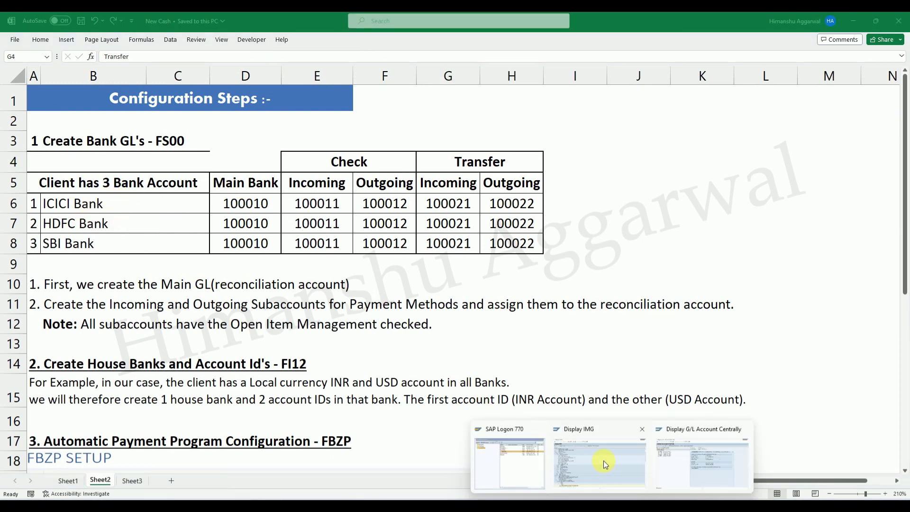
click(606, 463)
mouse_move(640, 506)
click(685, 464)
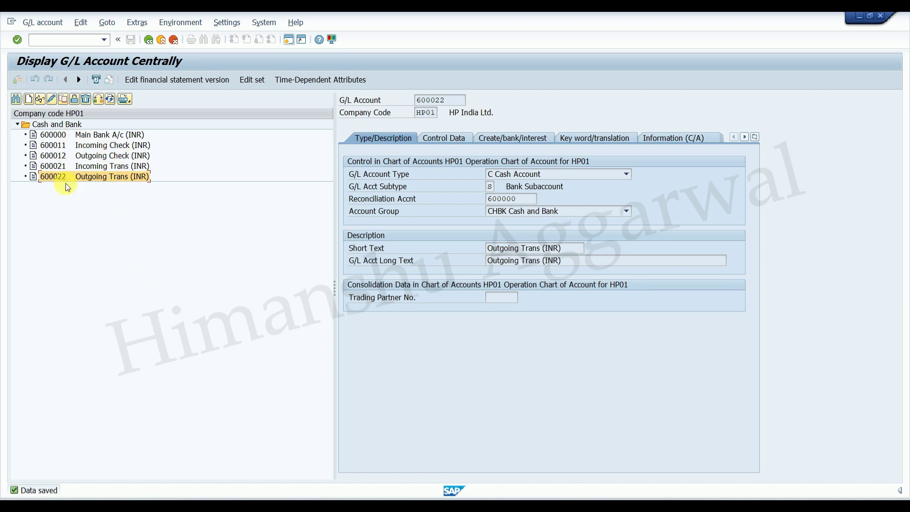
click(113, 135)
click(116, 145)
click(116, 165)
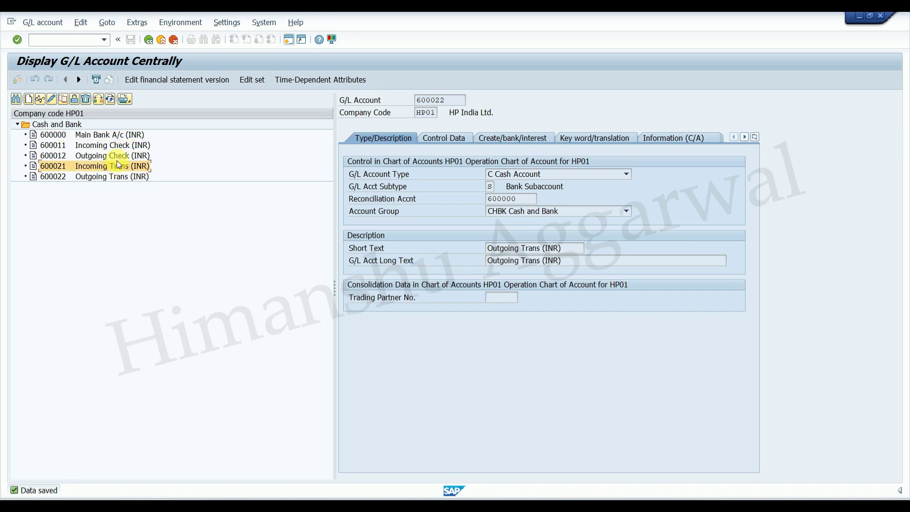
- Display main bank account 600000 and incoming check account 600011 to compare their account subtypes and reconciliation account assignment
click(118, 135)
drag(119, 135, 120, 137)
click(228, 150)
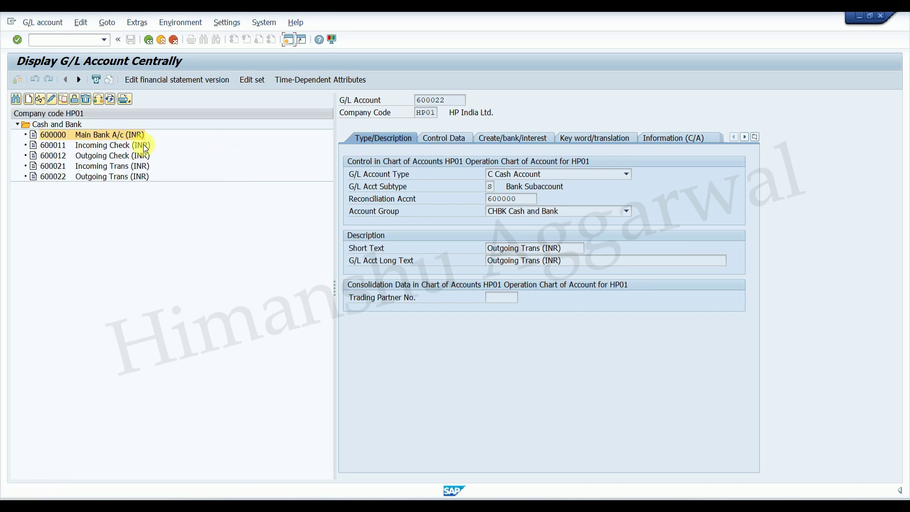
click(39, 98)
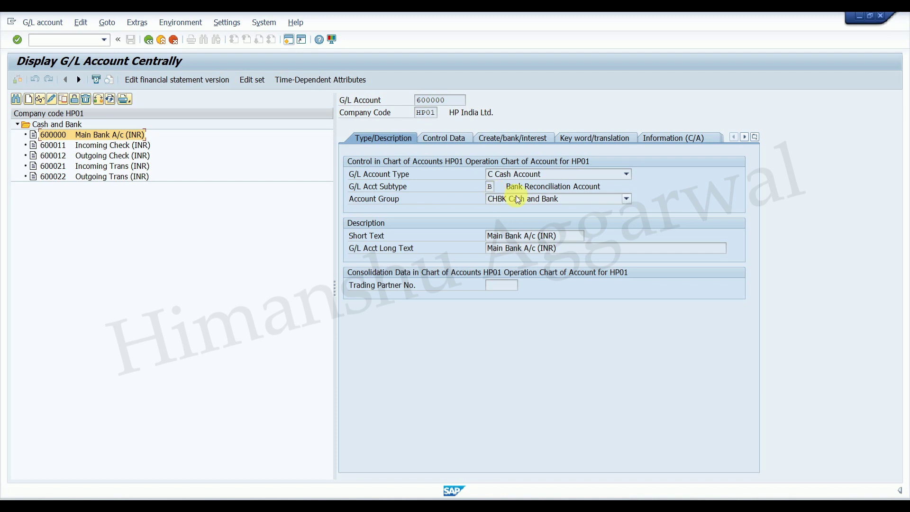
double_click(101, 145)
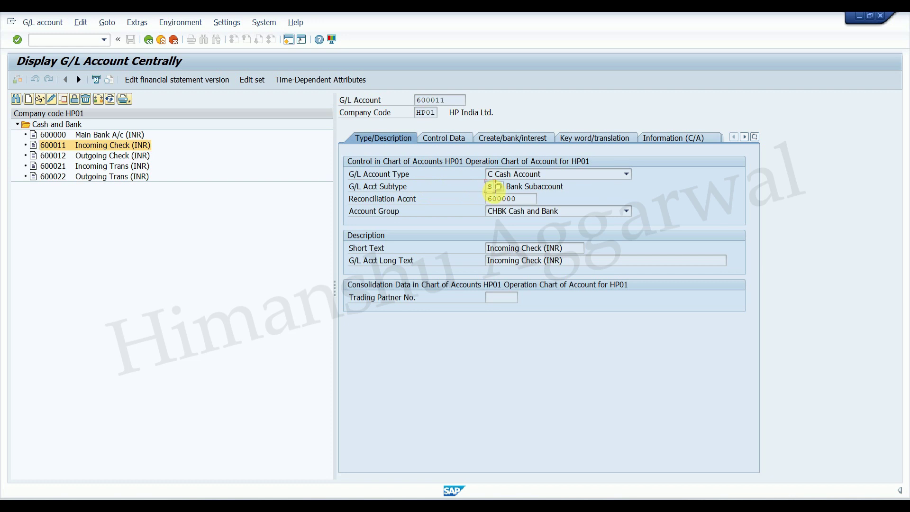
click(513, 199)
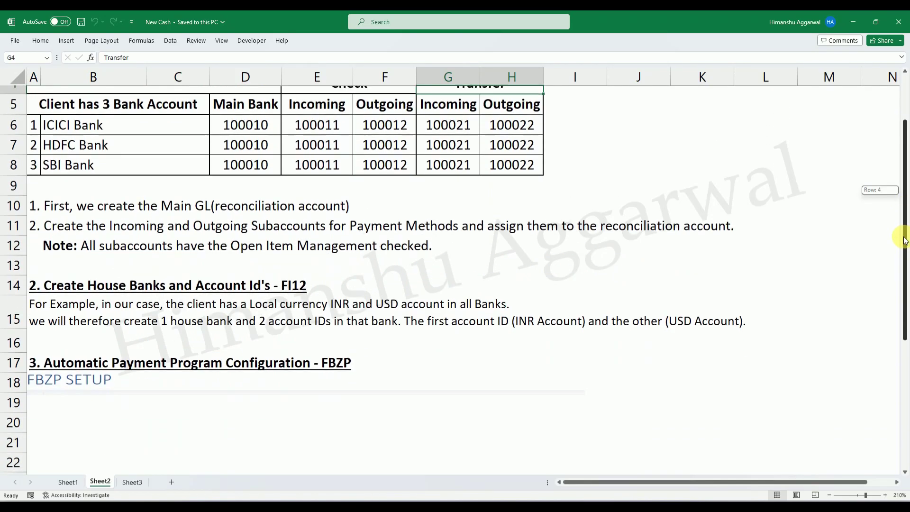
- Read the second configuration step, Create House Banks and Account Id's (FI12), in the Excel sheet
scroll(204, 277, down, 1)
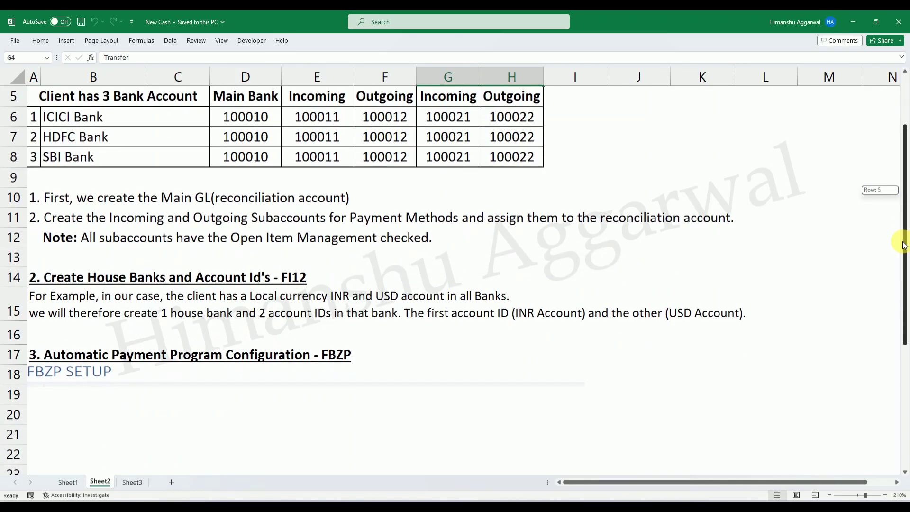
click(54, 279)
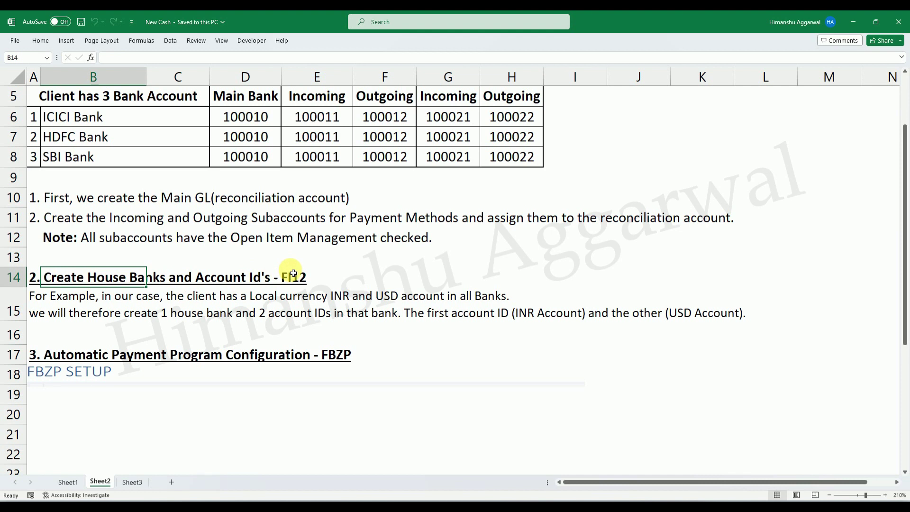
click(332, 277)
click(38, 279)
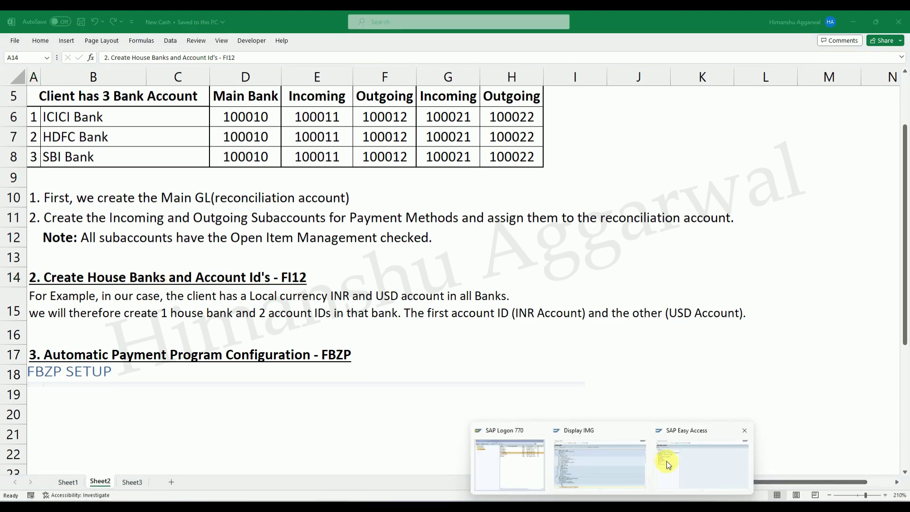
- Switch to the SAP Easy Access session and start transaction FI12
click(653, 464)
click(69, 41)
text(FI12)
key(Return)
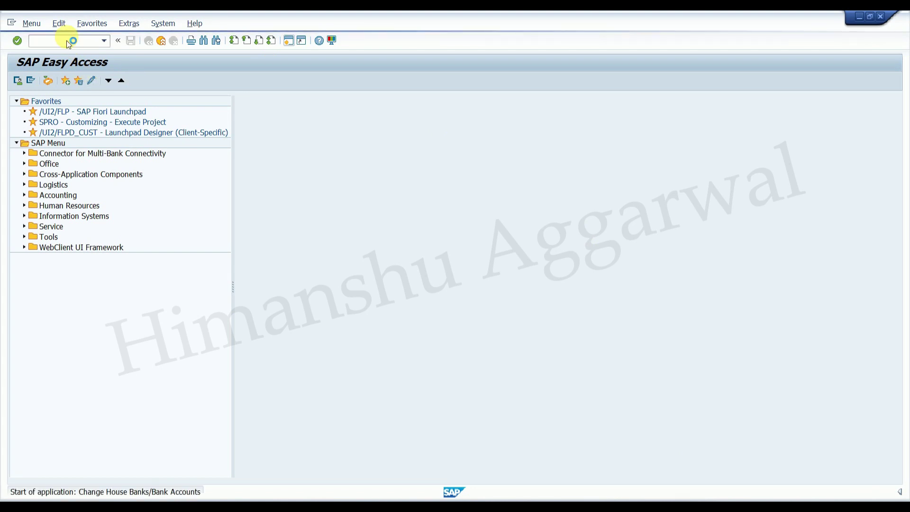
- Find company code HP01 in the company code overview, select it and open its house banks
click(273, 384)
text(HP01)
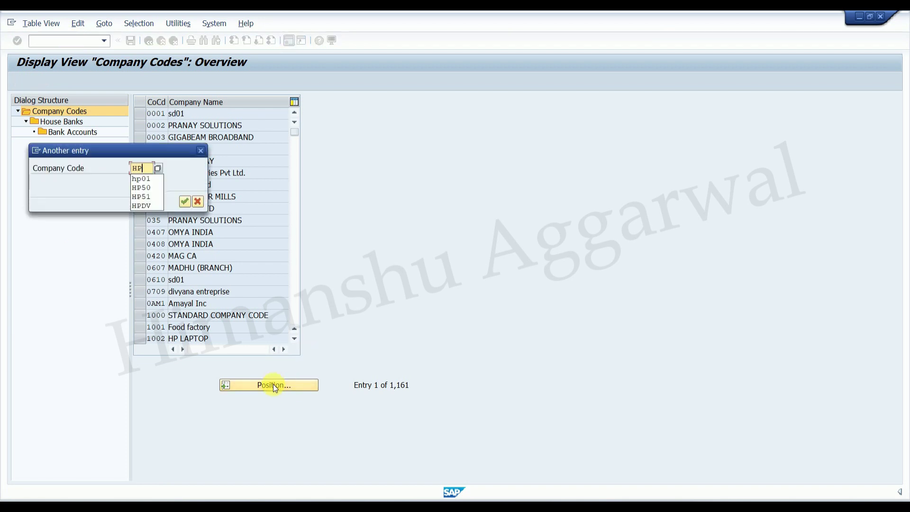
key(Return)
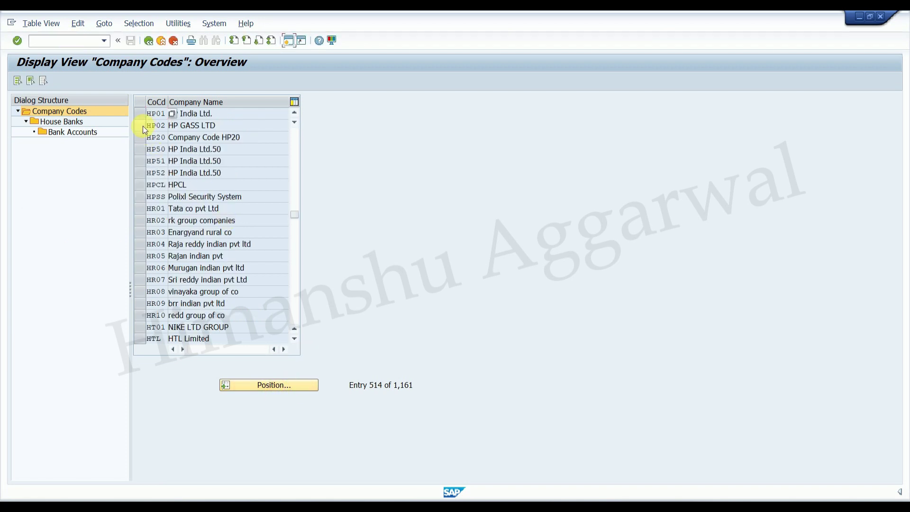
click(143, 112)
double_click(60, 123)
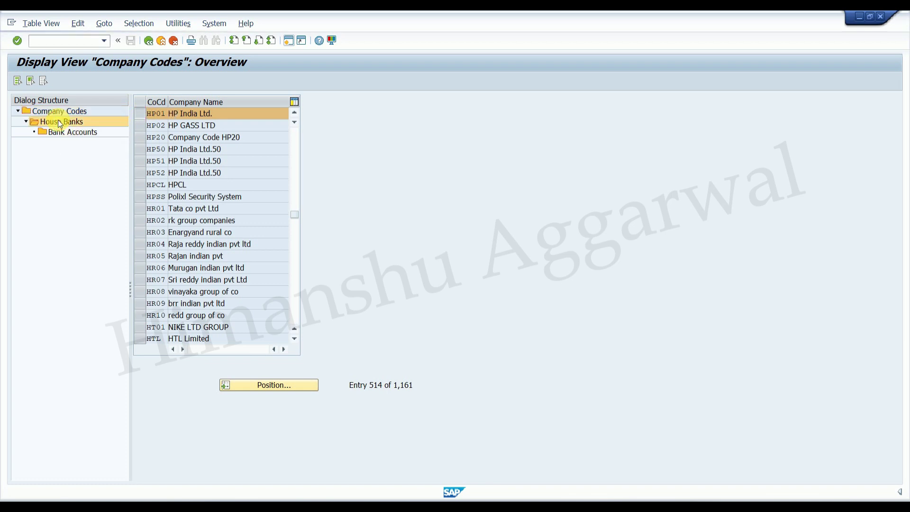
- Add a new house bank entry SBIBN with bank country IN and bank key SBIN0001
click(76, 82)
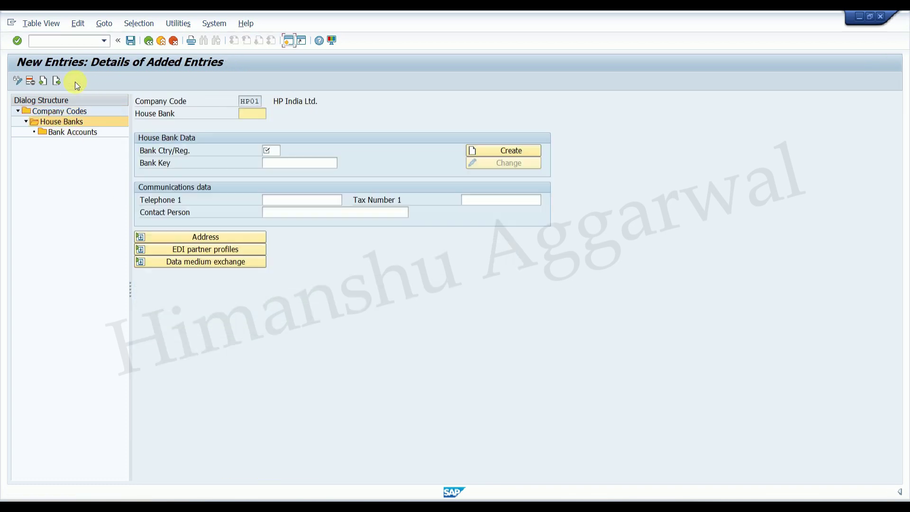
click(260, 116)
click(282, 151)
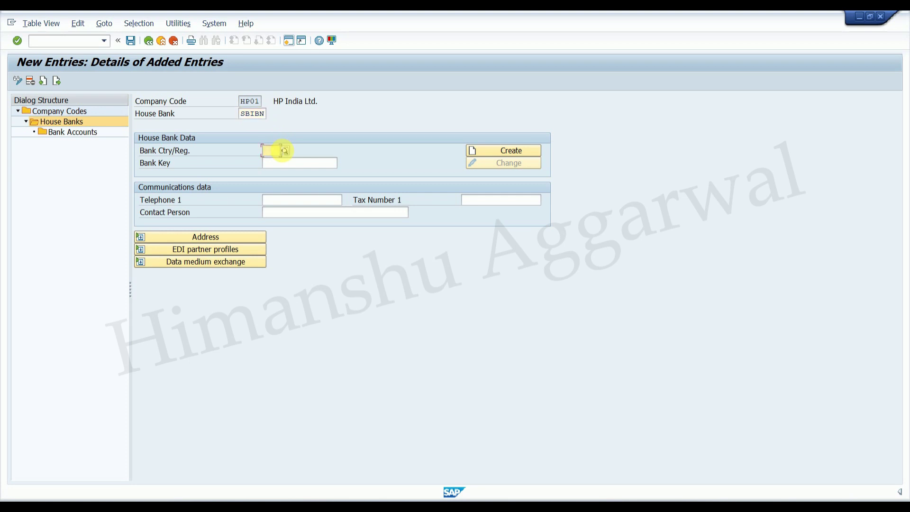
text(IN)
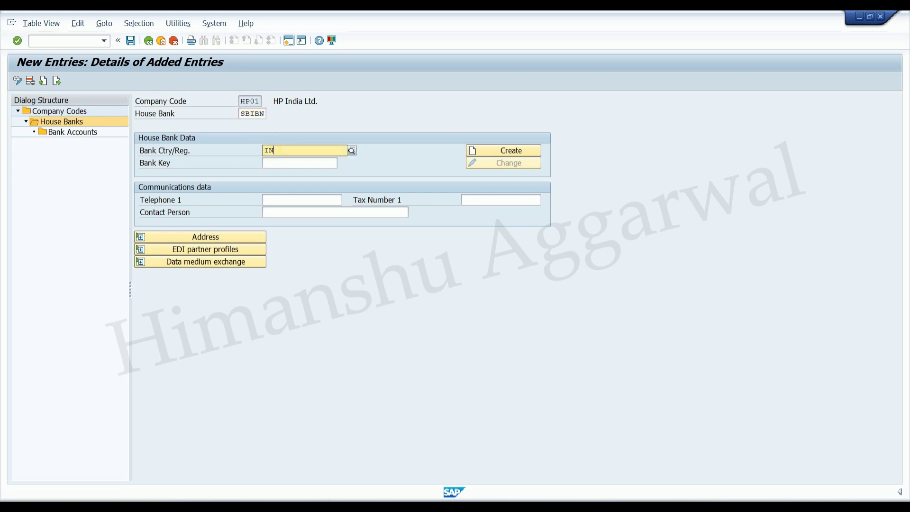
click(282, 171)
click(493, 150)
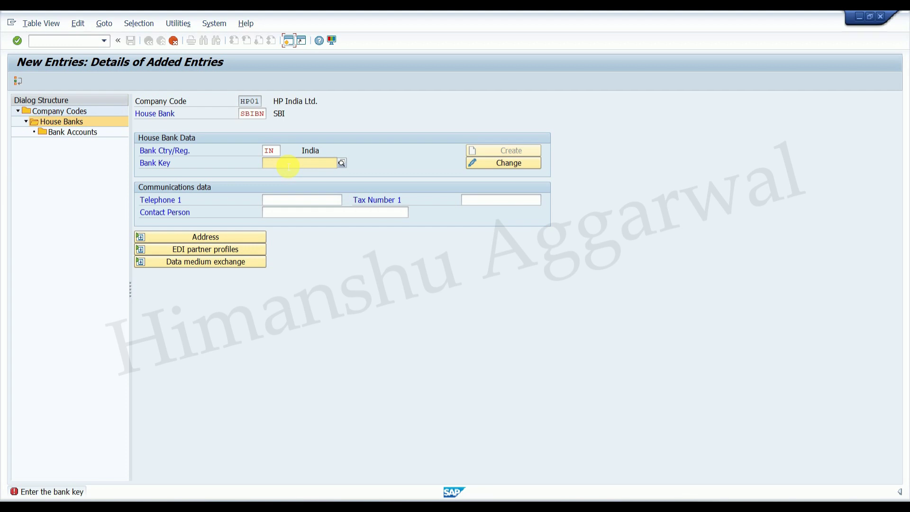
click(288, 163)
text(SBIN00)
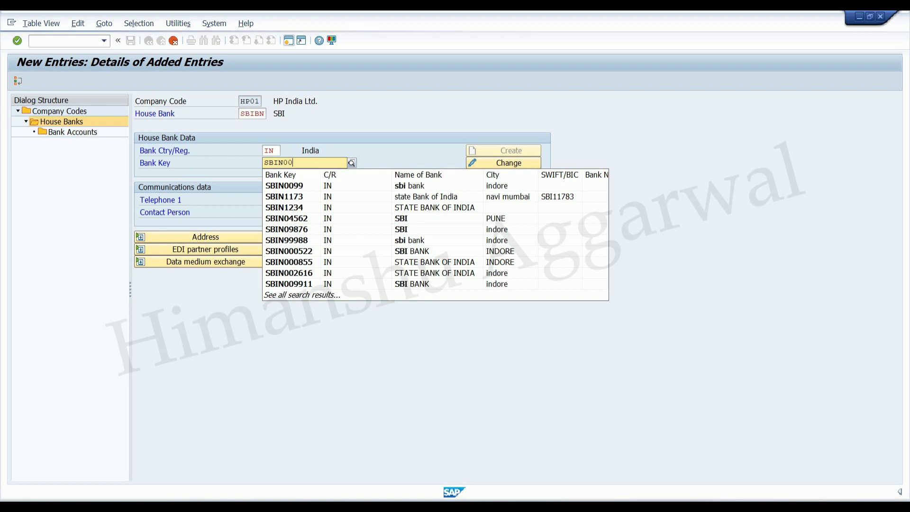
text(01)
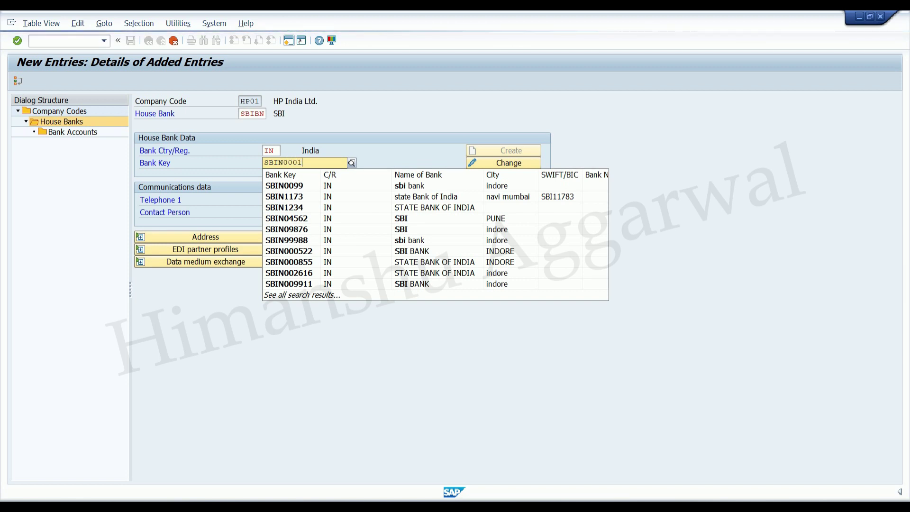
key(Return)
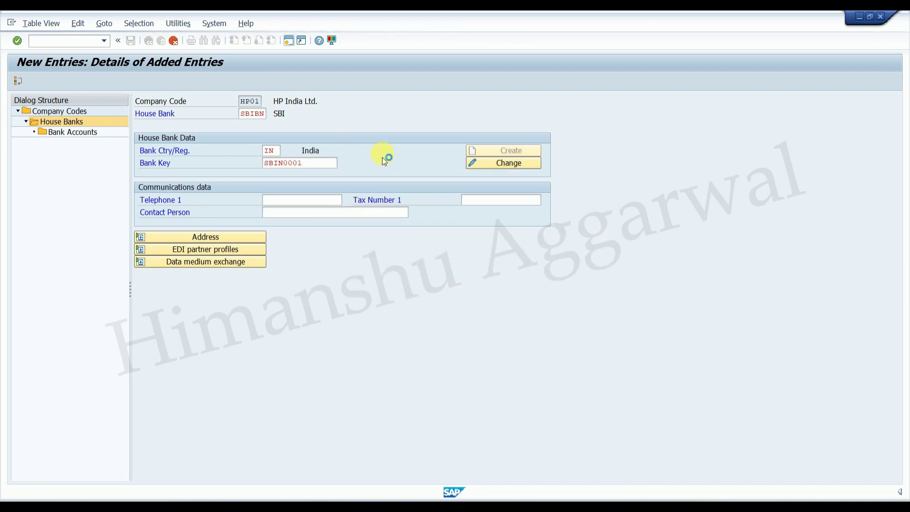
- Create the bank data for SBIN0001 with name SBI Bank, region DL, street and city DELHI, and branch KARKARDOOMA
click(479, 151)
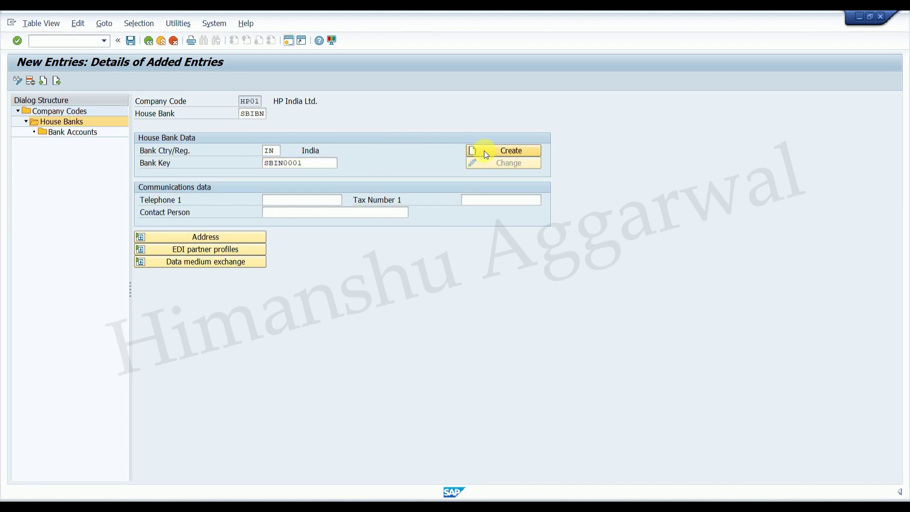
drag(206, 140, 498, 210)
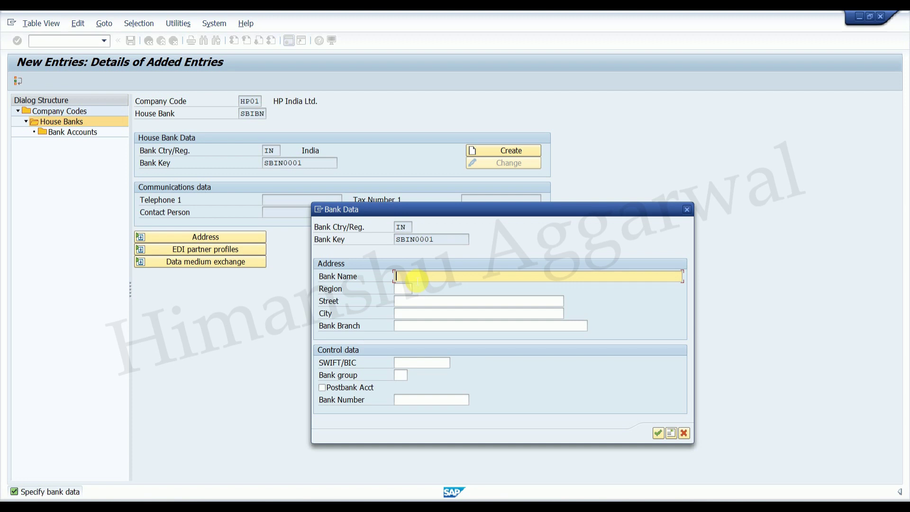
text(SBI Bnank)
click(403, 289)
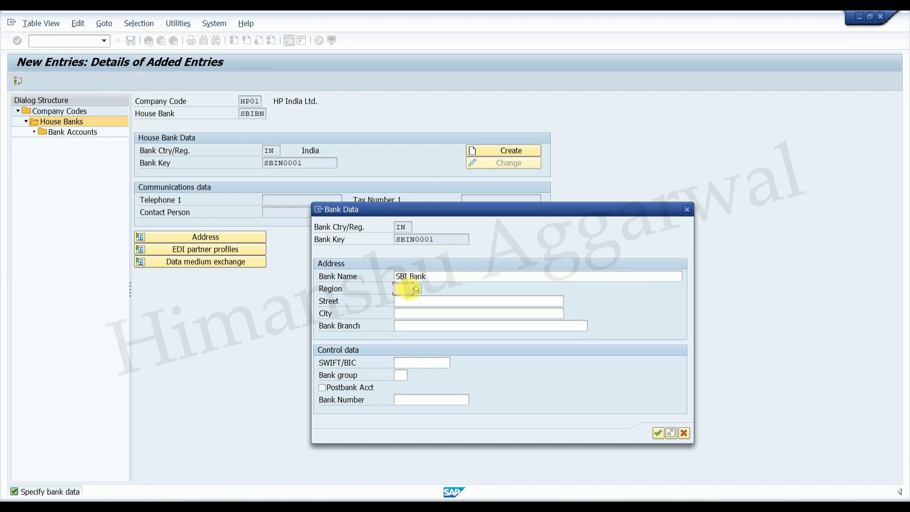
text(DL)
click(413, 304)
click(412, 308)
click(412, 313)
click(412, 326)
click(412, 325)
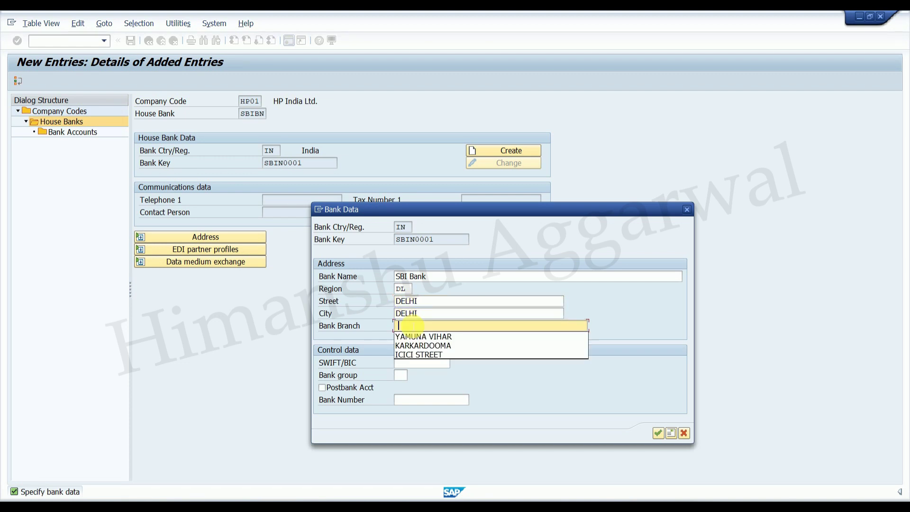
click(420, 342)
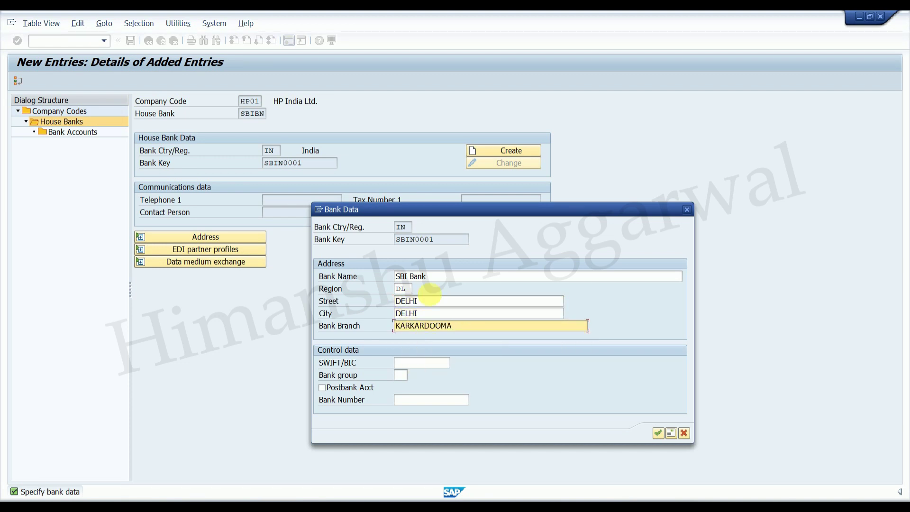
- Copy the bank key SBIN0001 into the SWIFT/BIC code, confirm the bank data and save the house bank under customizing request MAHK902431
click(432, 239)
drag(433, 240, 395, 240)
key(ctrl+c)
click(432, 362)
key(ctrl+v)
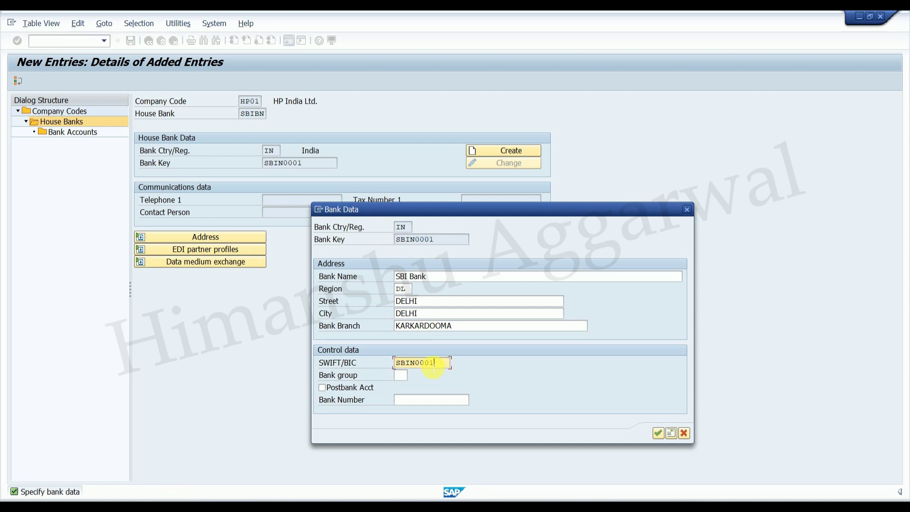
key(Return)
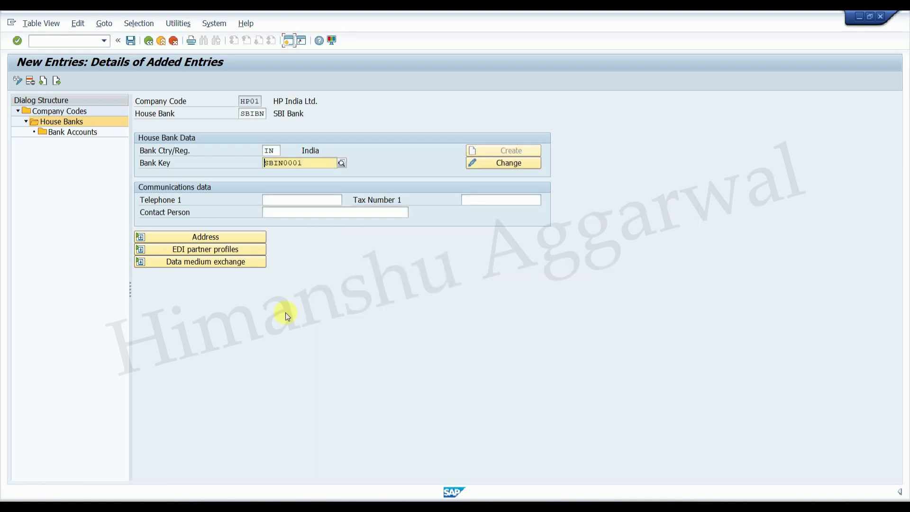
click(130, 41)
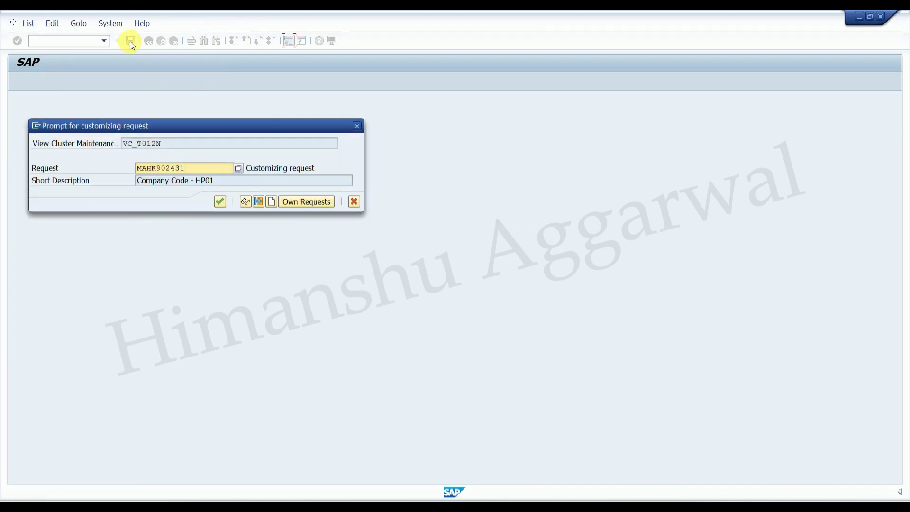
click(220, 202)
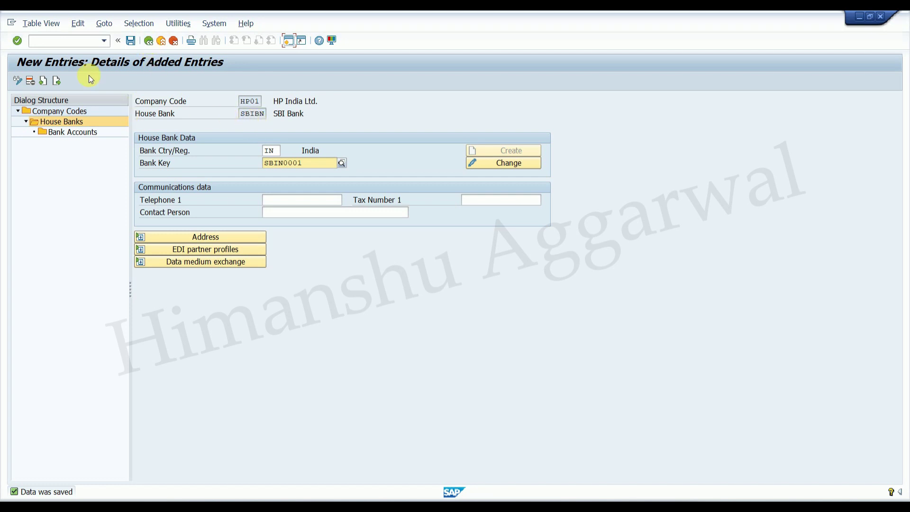
- Add another new house bank entry YESBN for HP01 with bank country IN and bank key YESBN0001
click(55, 81)
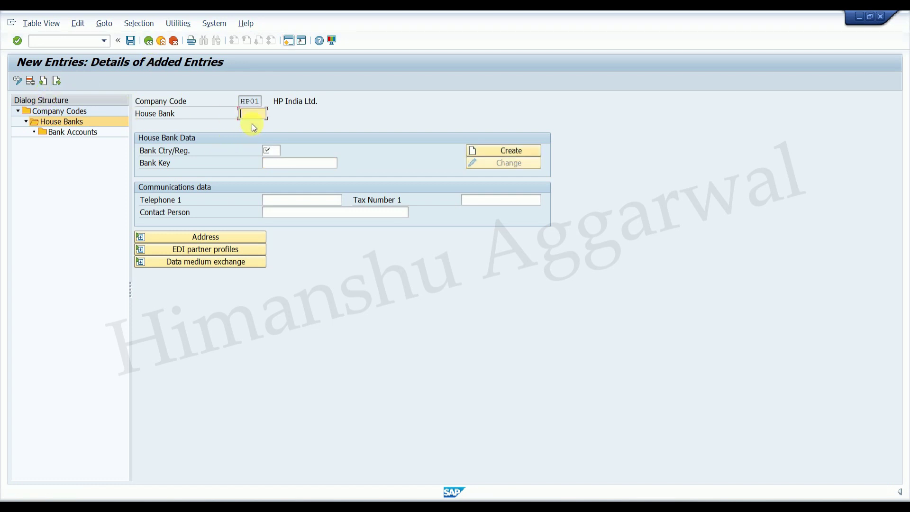
text(yesbn)
click(272, 150)
text(in)
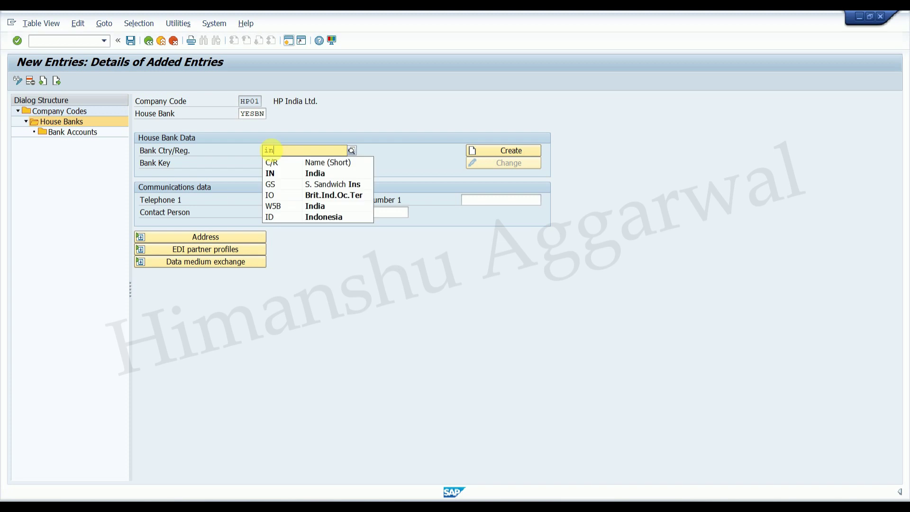
click(278, 174)
click(296, 163)
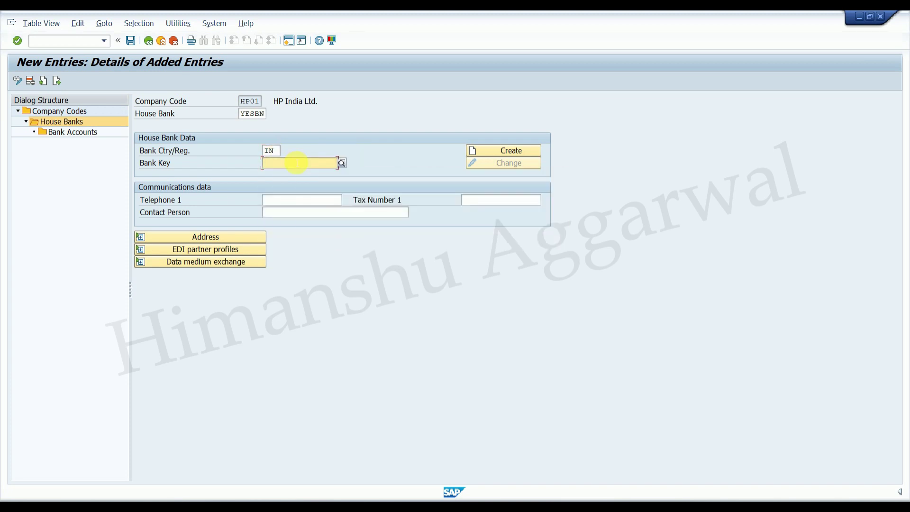
text(YES)
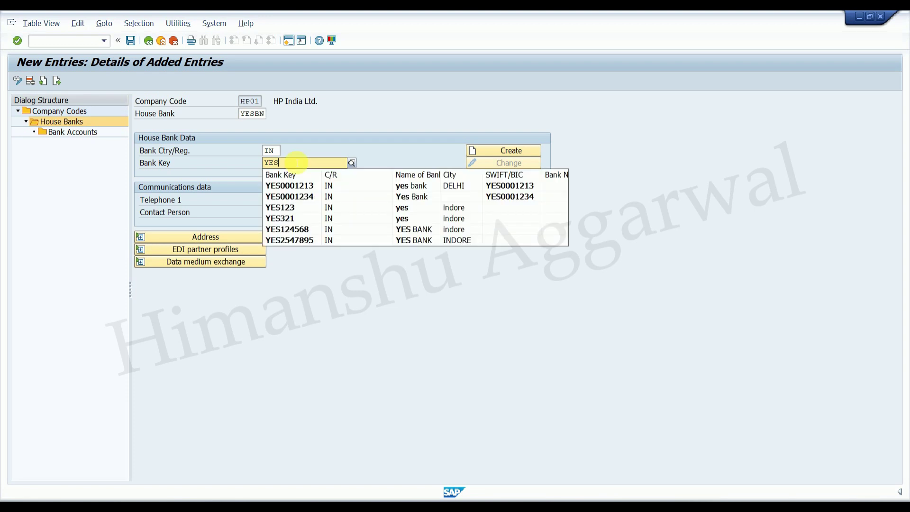
text(BN)
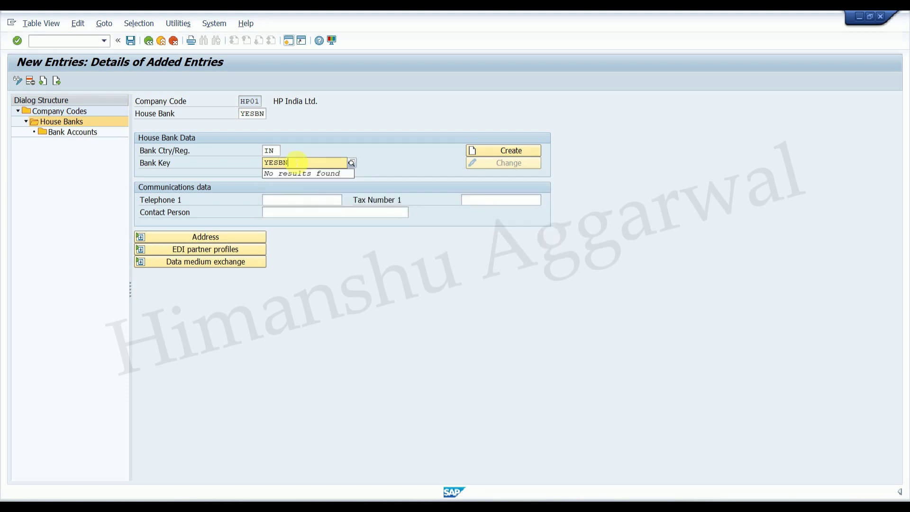
text(0001)
- Create the bank data for YESBN0001 with name YES BANK, region DL, street and city DELHI, and branch YAMUNA VIHAR
click(483, 150)
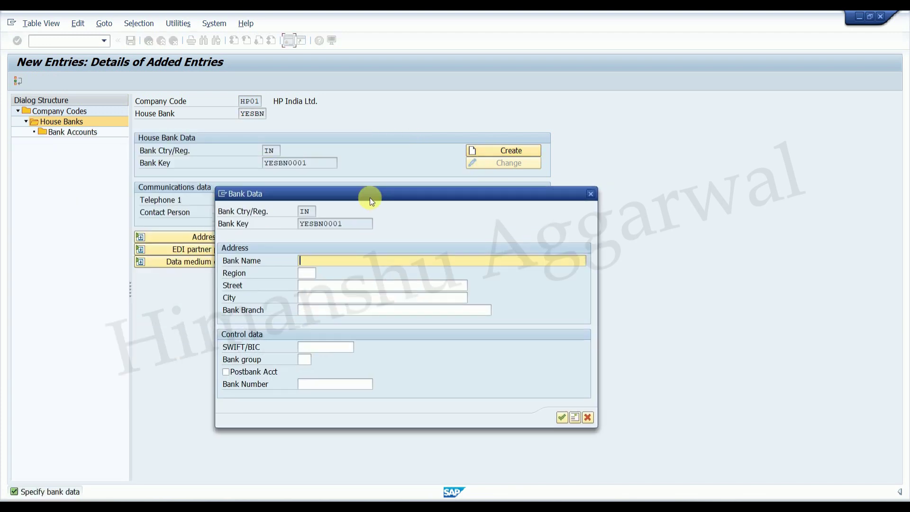
text(Ye)
key(BackSpace)
text(ES BANK)
key(Tab)
text(DL)
key(Tab)
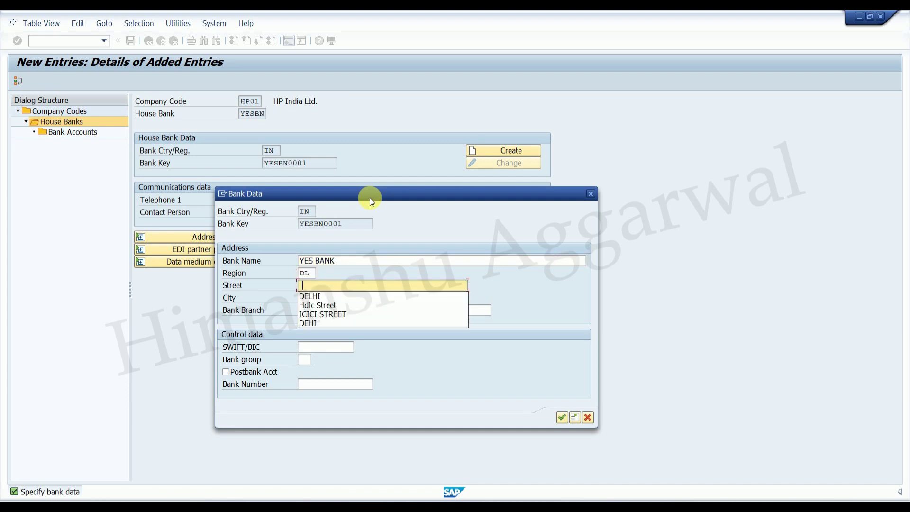
key(Tab)
key(Down)
key(Tab)
key(Down)
key(Down)
key(Return)
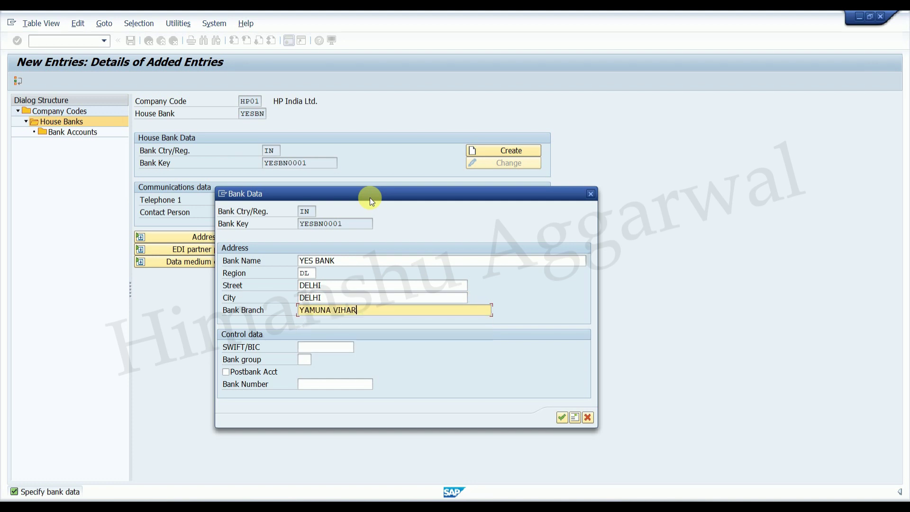
- Copy the bank key YESBN0001 into the SWIFT/BIC code, confirm the bank data, save the house bank and return to the overview
double_click(353, 226)
key(ctrl+c)
click(338, 346)
key(ctrl+v)
click(561, 418)
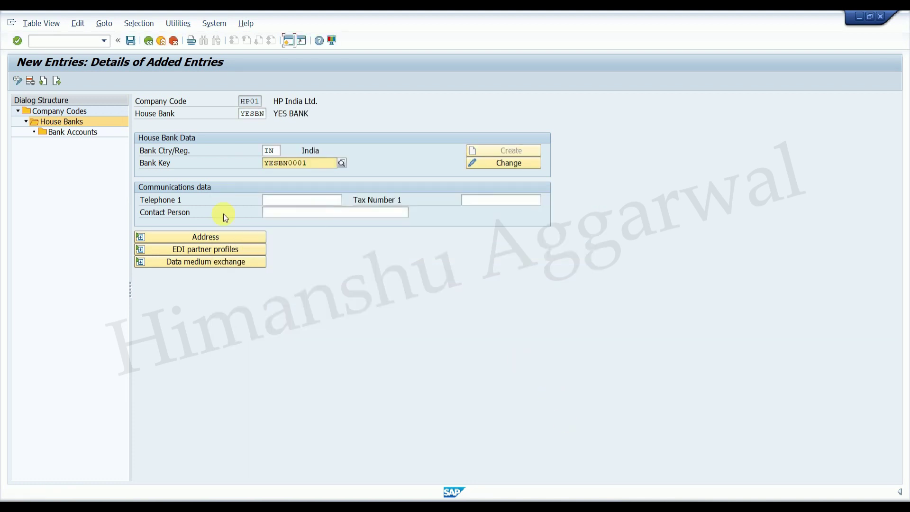
click(130, 41)
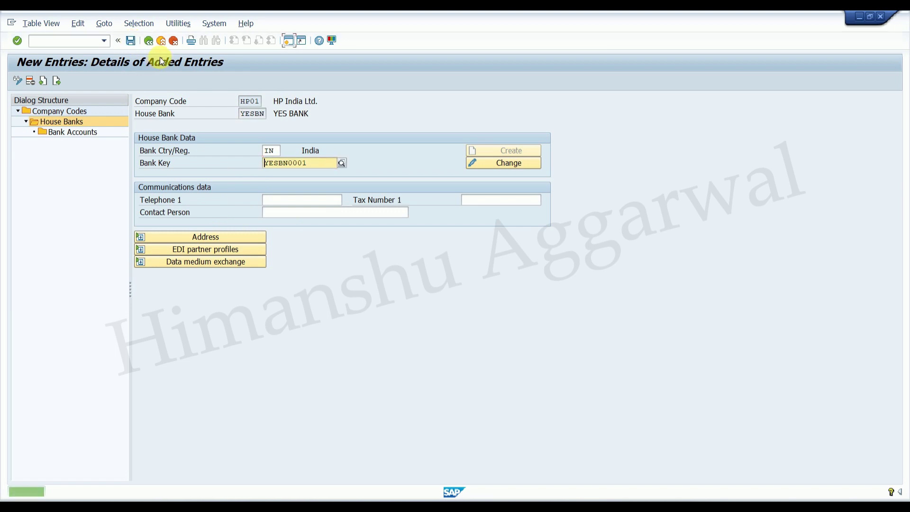
click(150, 41)
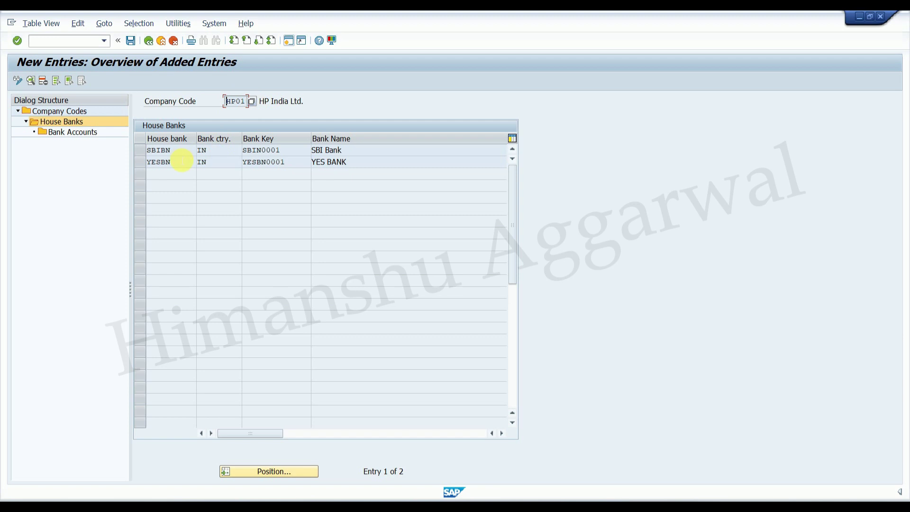
- Select house banks SBIBN and YESBN and review the details of YESBN
click(141, 147)
click(143, 161)
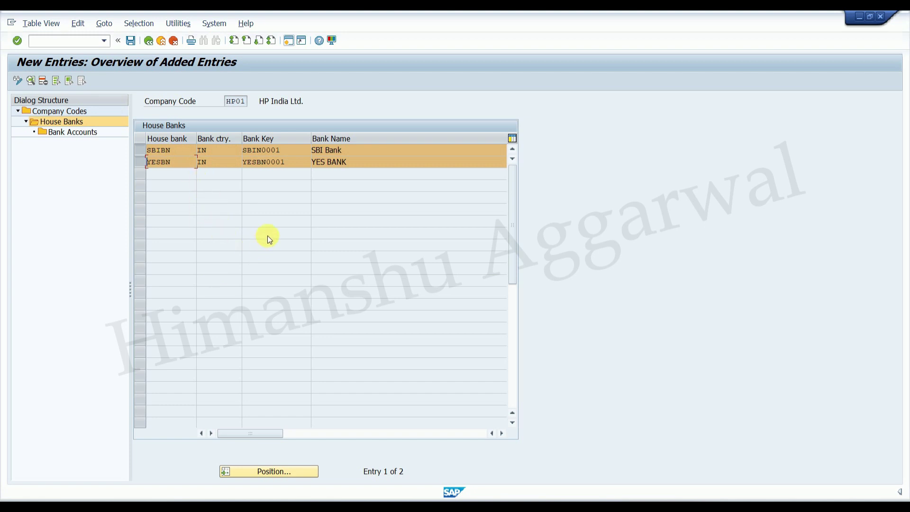
double_click(166, 159)
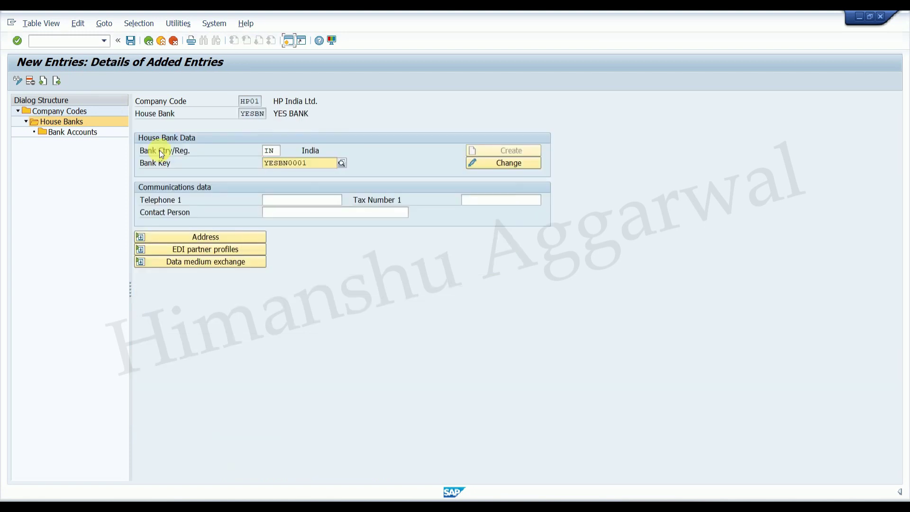
click(148, 40)
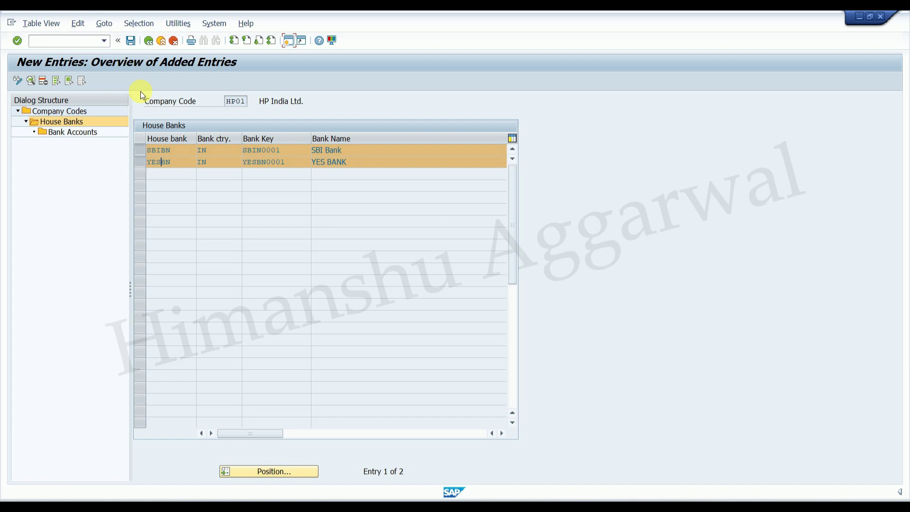
- Remove YESBN from the selection and open the bank accounts for house bank SBIBN, acknowledging the information message
click(138, 163)
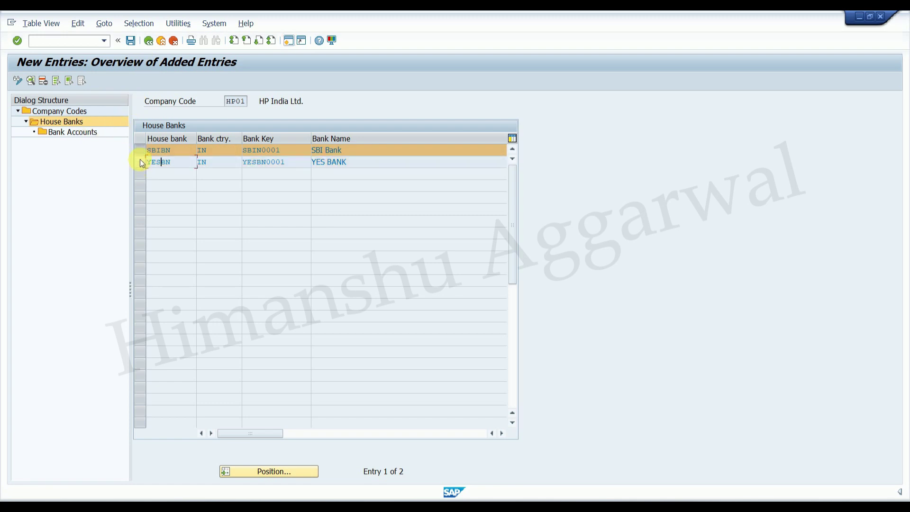
click(140, 152)
click(141, 148)
click(76, 133)
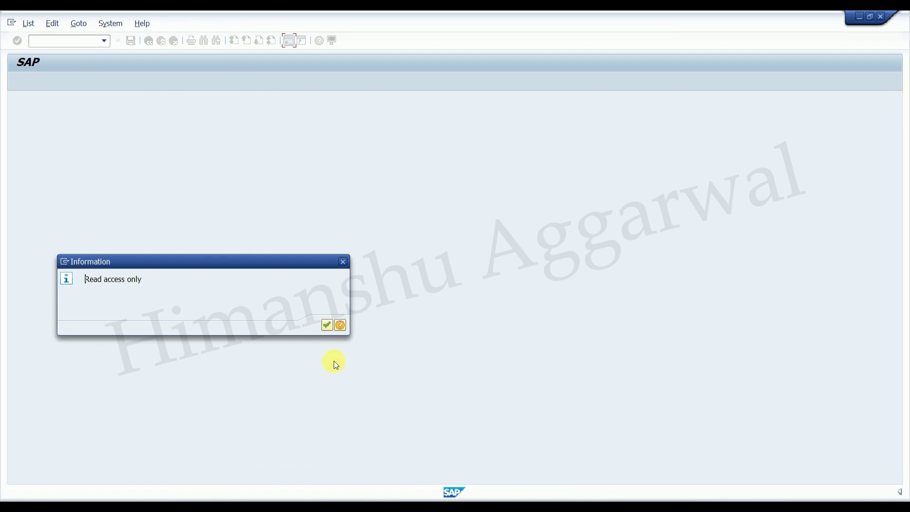
click(329, 326)
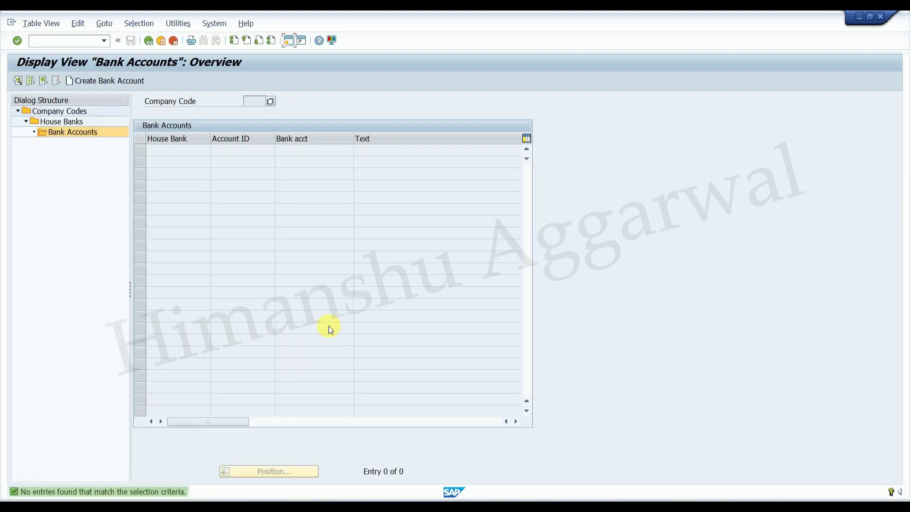
- Start creating a bank account, proceed past the browser's certificate warning, enlarge the logon page and log on
click(106, 83)
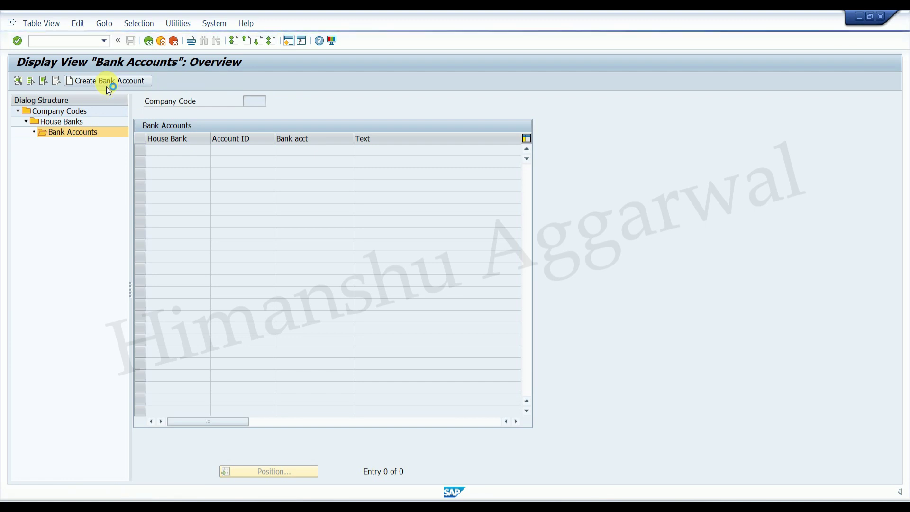
click(326, 297)
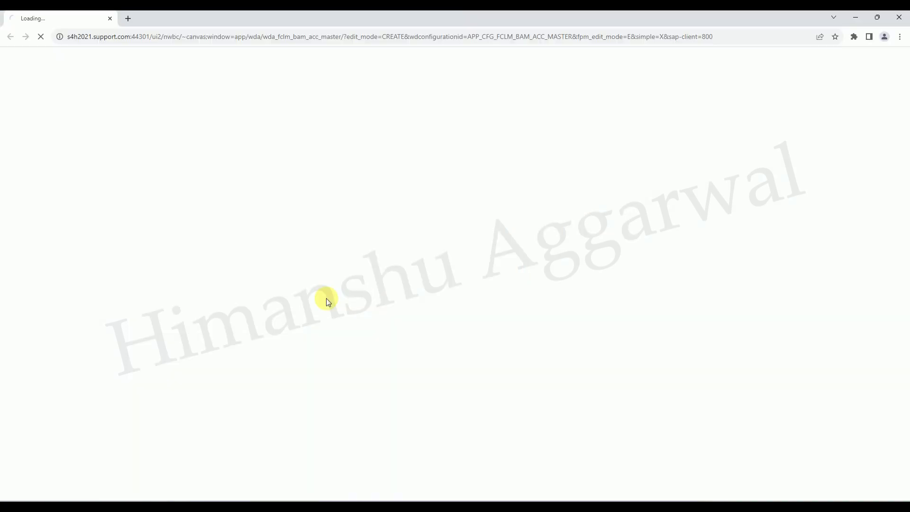
click(349, 300)
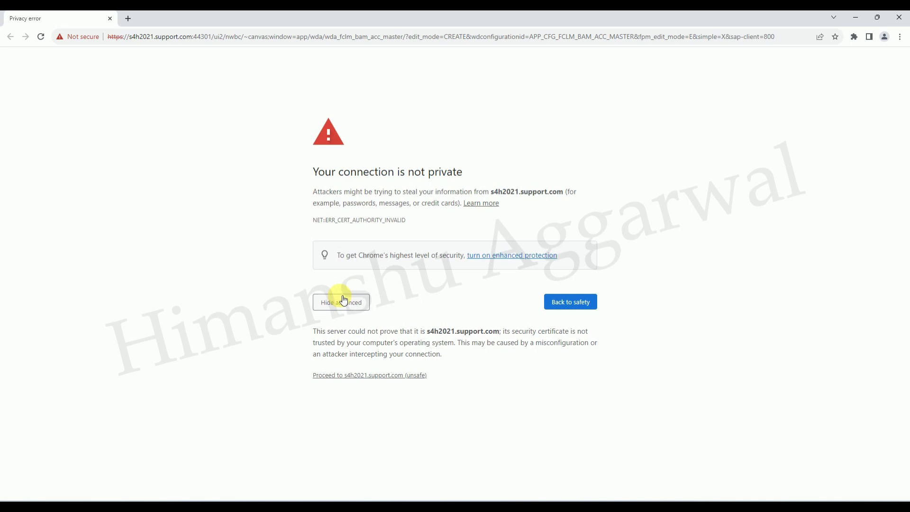
click(362, 375)
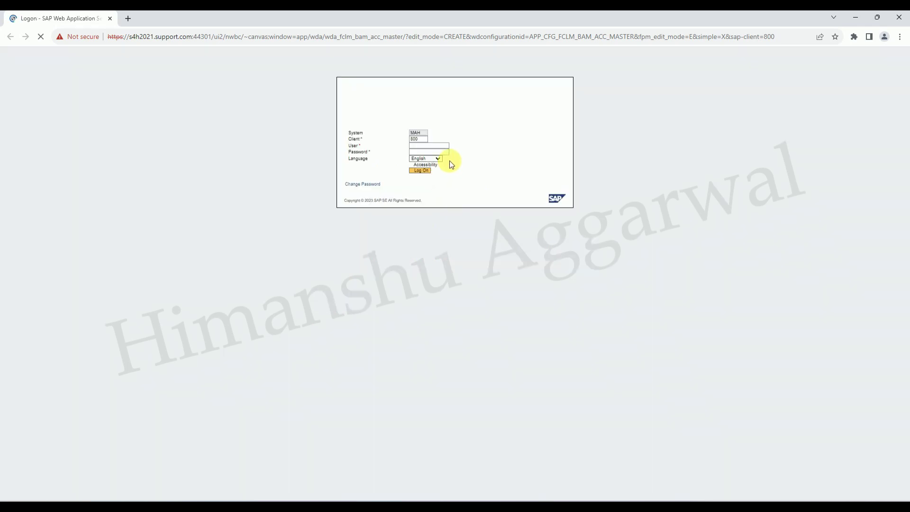
click(899, 36)
click(869, 151)
click(868, 151)
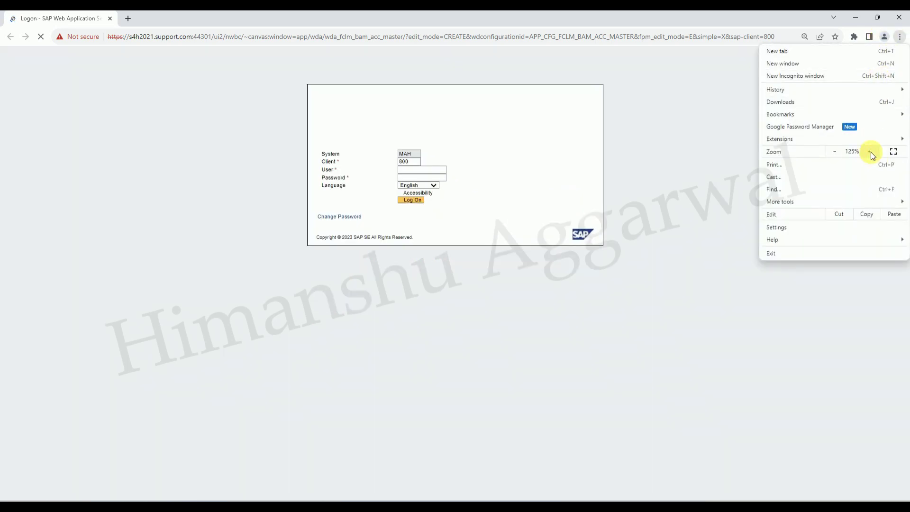
click(869, 151)
click(869, 151)
click(410, 220)
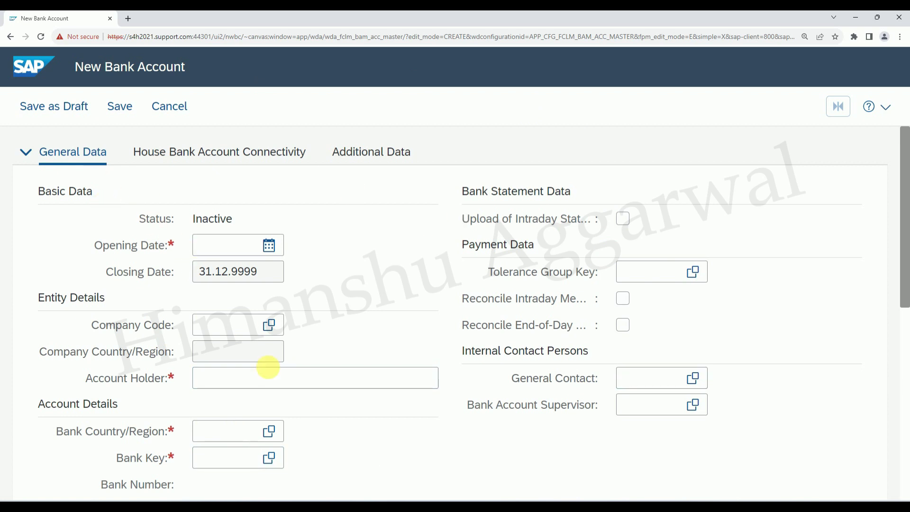
- Reduce the browser zoom to review more of the New Bank Account form
click(899, 37)
click(835, 153)
click(836, 156)
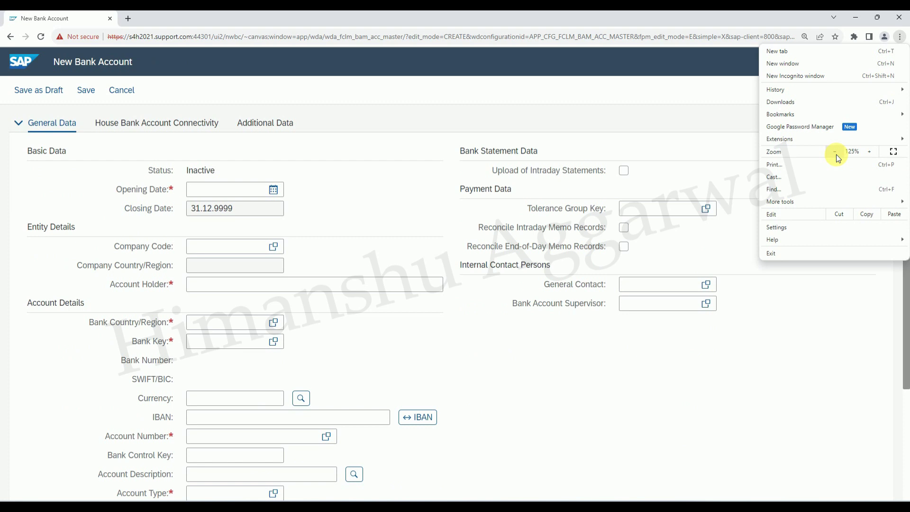
click(836, 153)
click(579, 357)
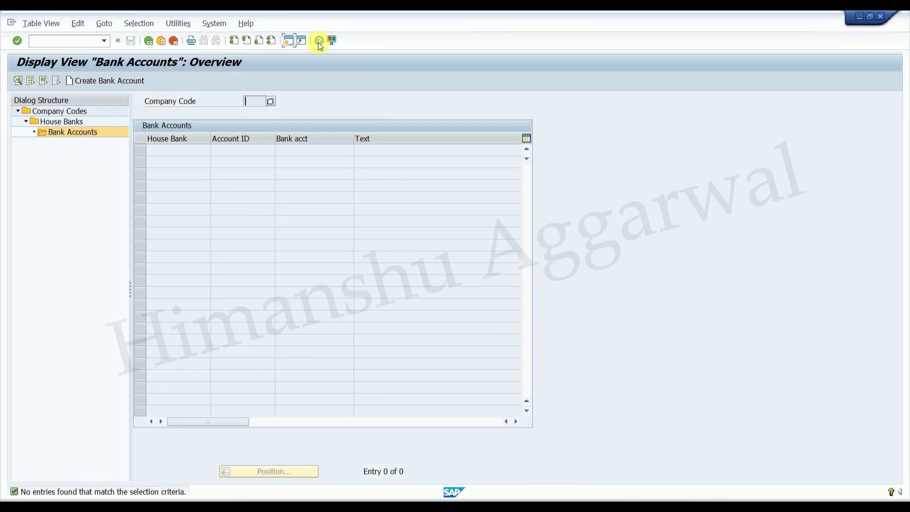
- Open a new SAP session, start the SAP Fiori Launchpad and log on with the user name and password
click(286, 42)
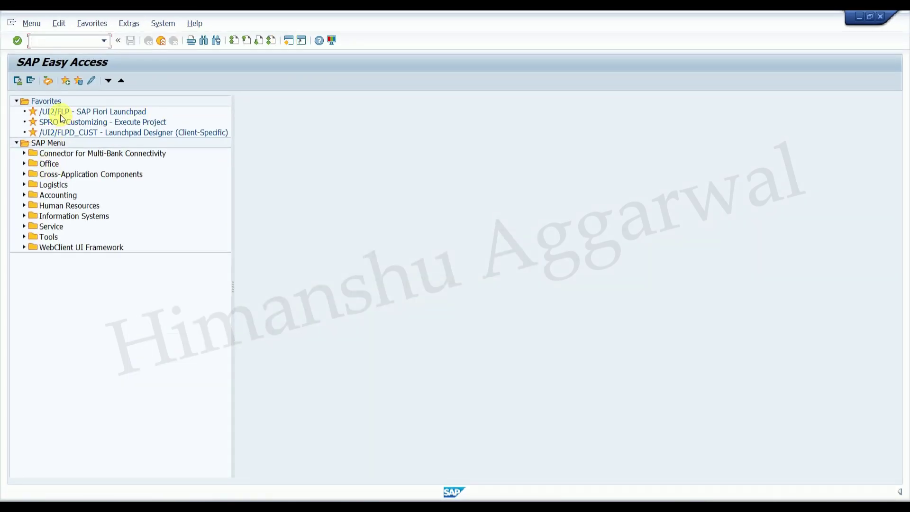
click(61, 114)
double_click(97, 113)
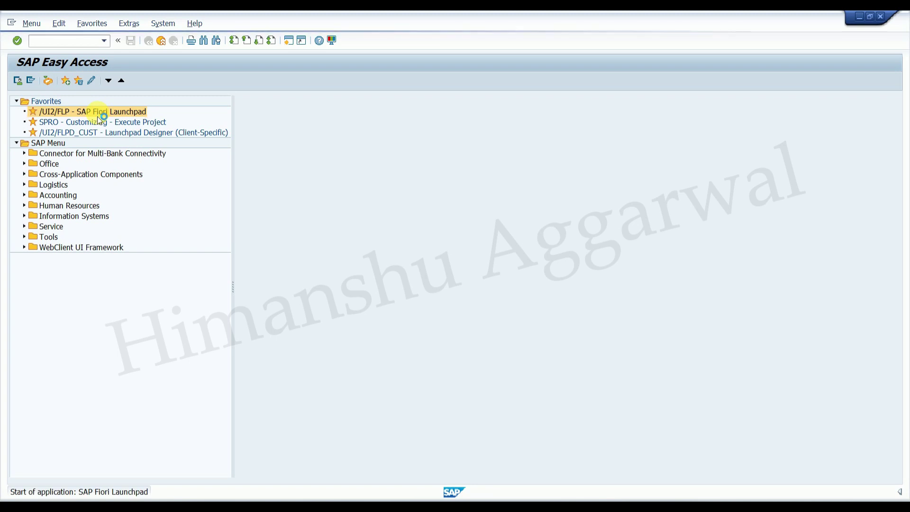
click(332, 288)
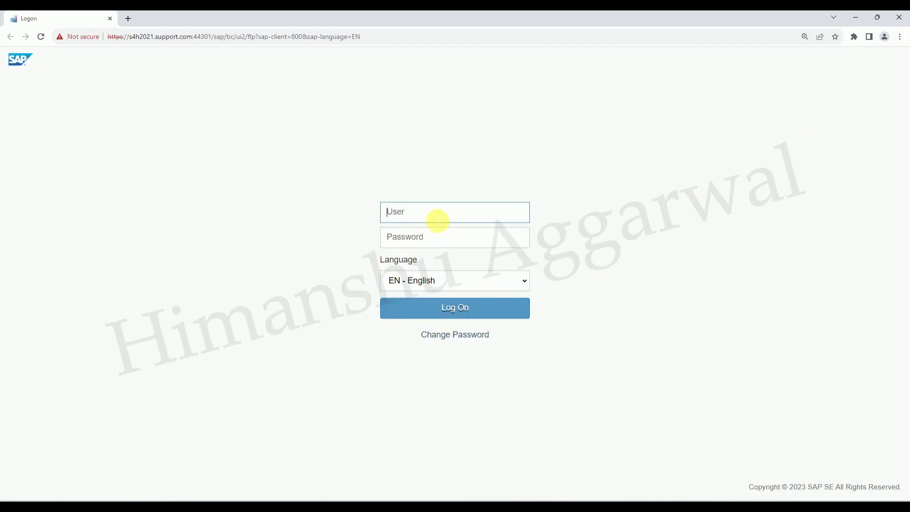
text(15)
key(BackSpace)
key(BackSpace)
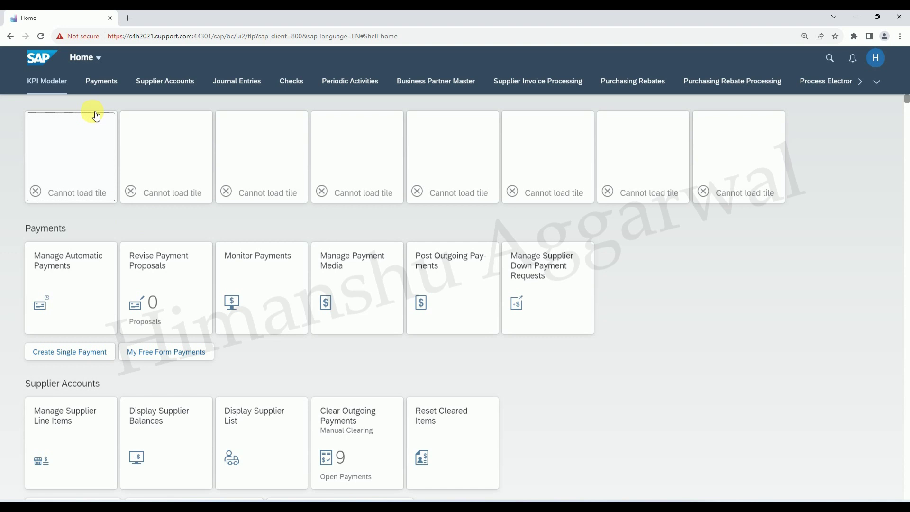
- Search the launchpad for "manage bank account" and start a new bank account in the Manage Bank Accounts app
click(829, 58)
text(ma)
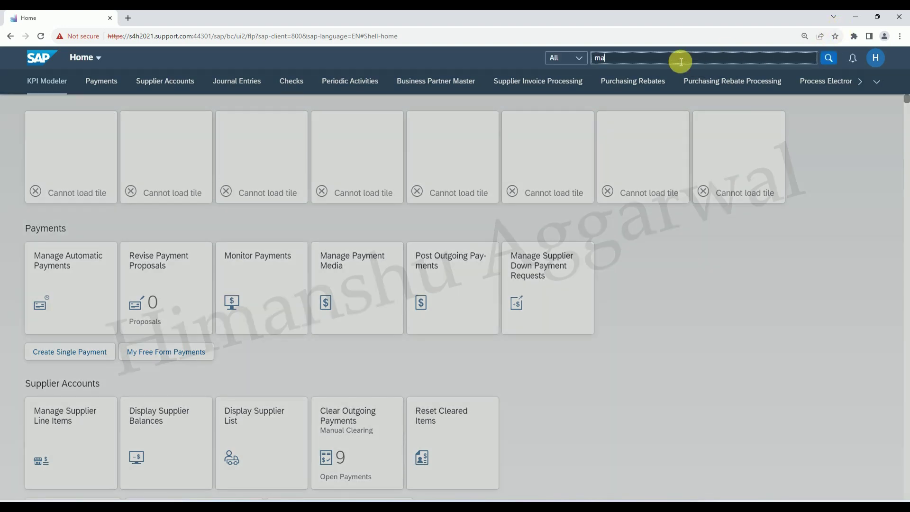
text(nage bank )
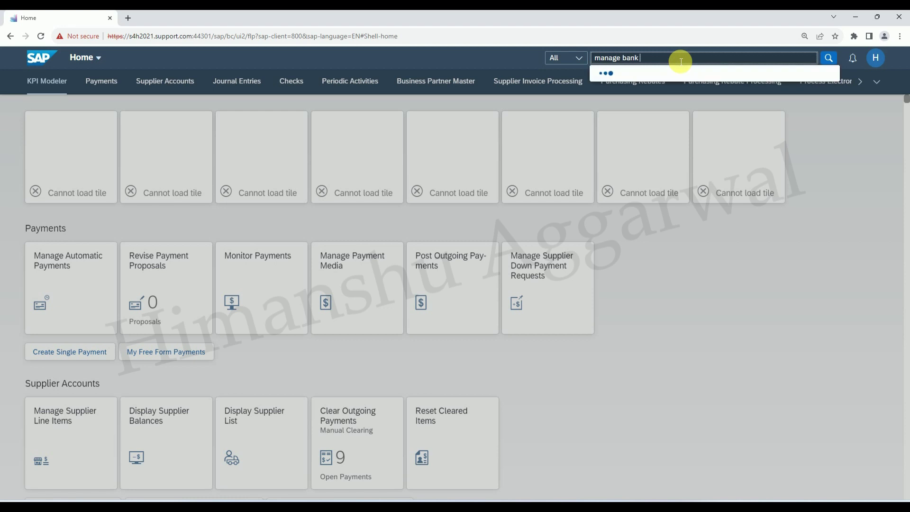
text(account)
key(Return)
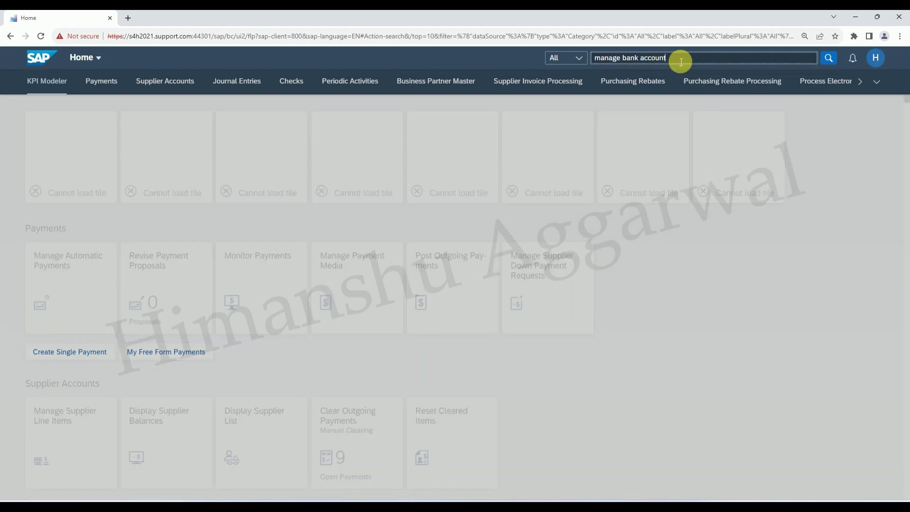
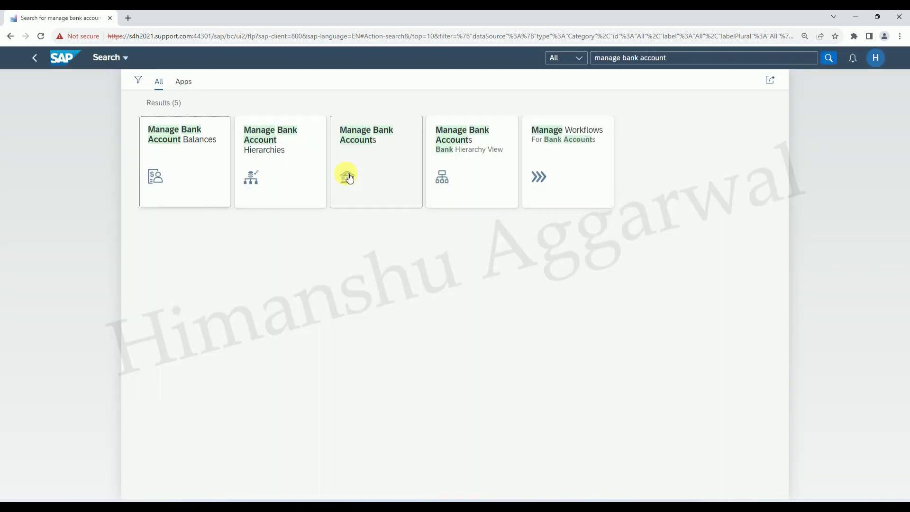
click(348, 176)
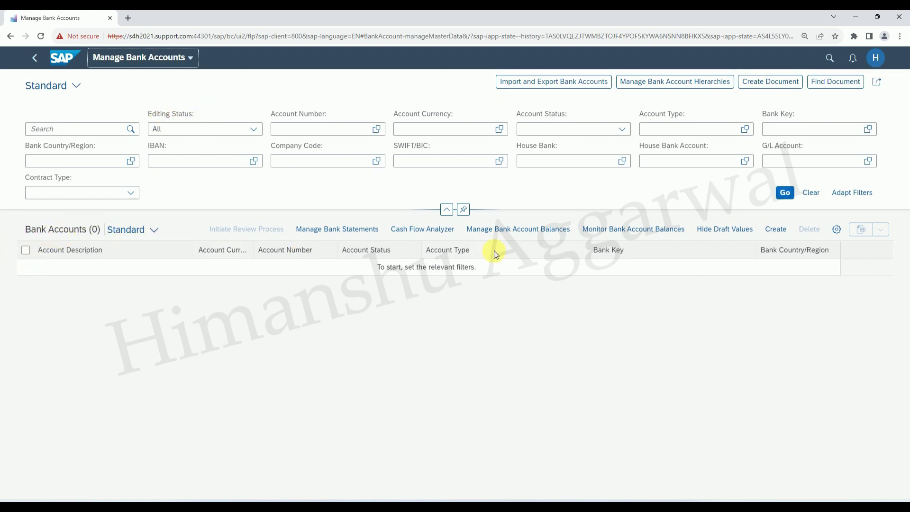
click(779, 231)
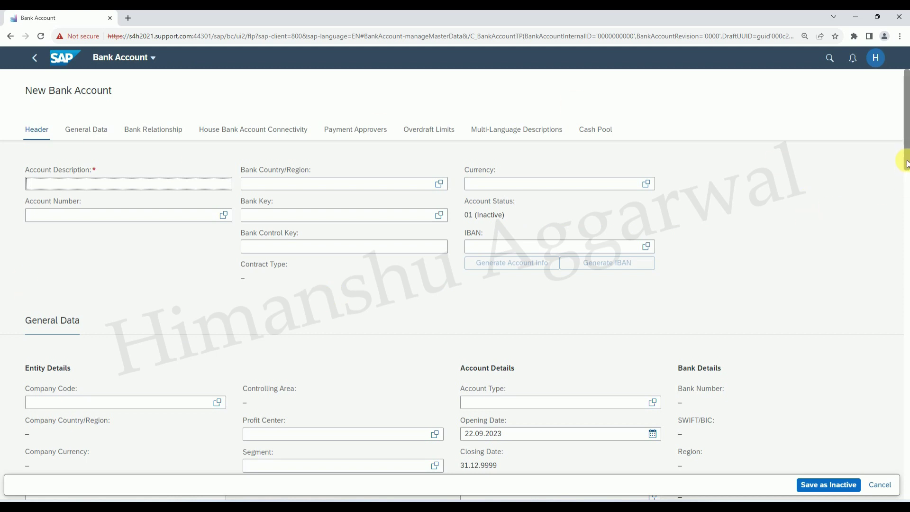
- Describe the new bank account as "SBI Bank Current Account", with bank country IN and currency INR
mouse_move(907, 162)
mouse_down()
mouse_move(907, 192)
mouse_move(906, 166)
mouse_up()
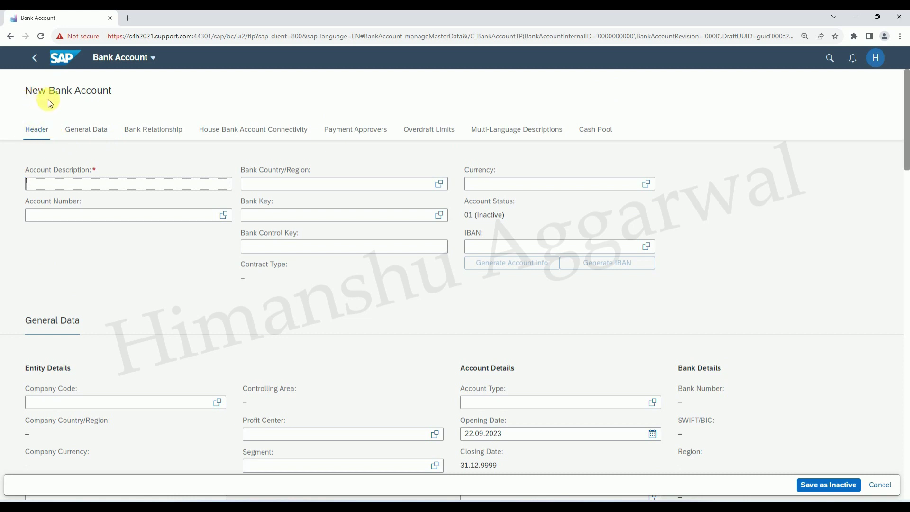
click(53, 186)
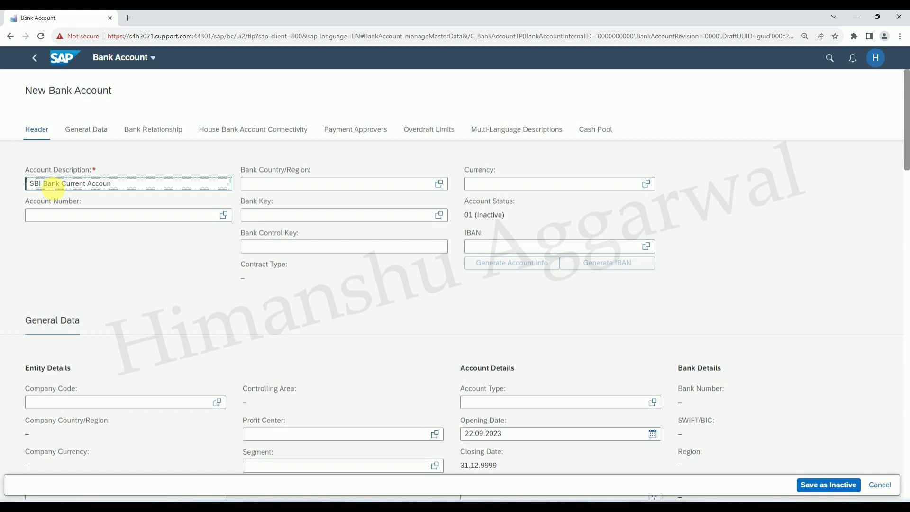
click(290, 185)
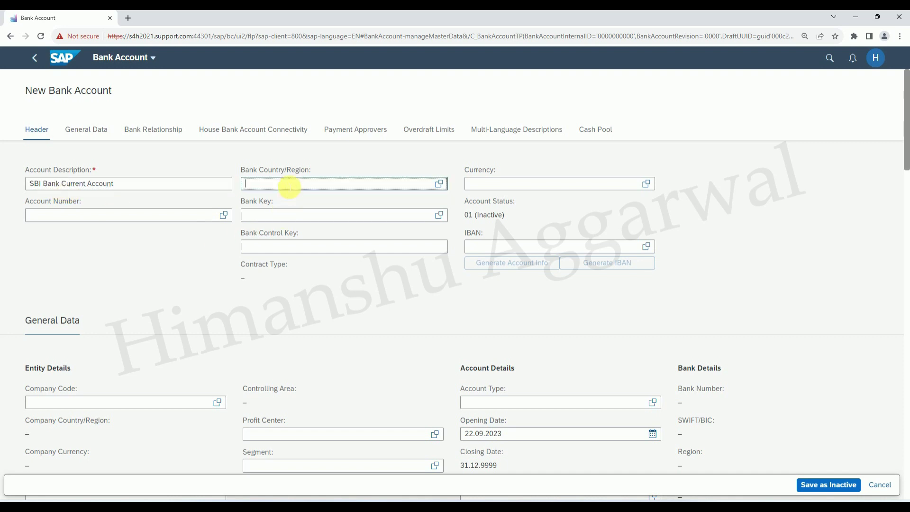
text(in)
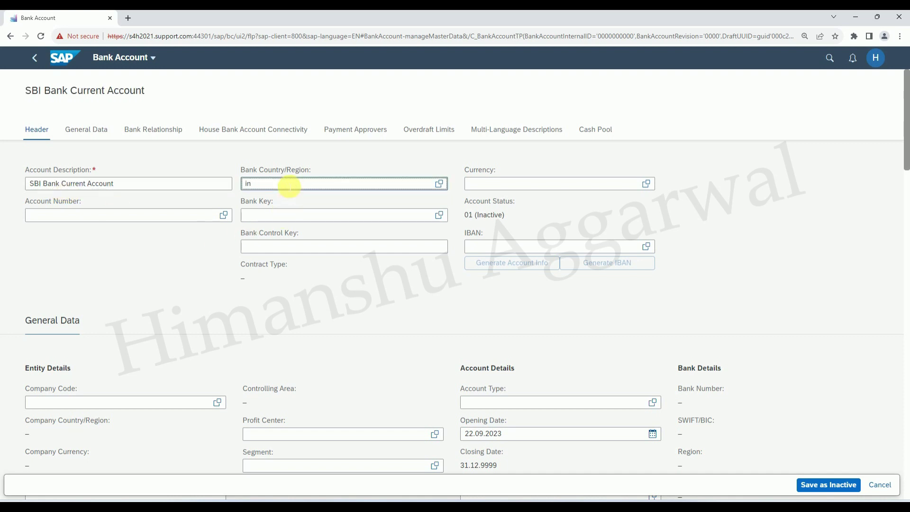
click(326, 202)
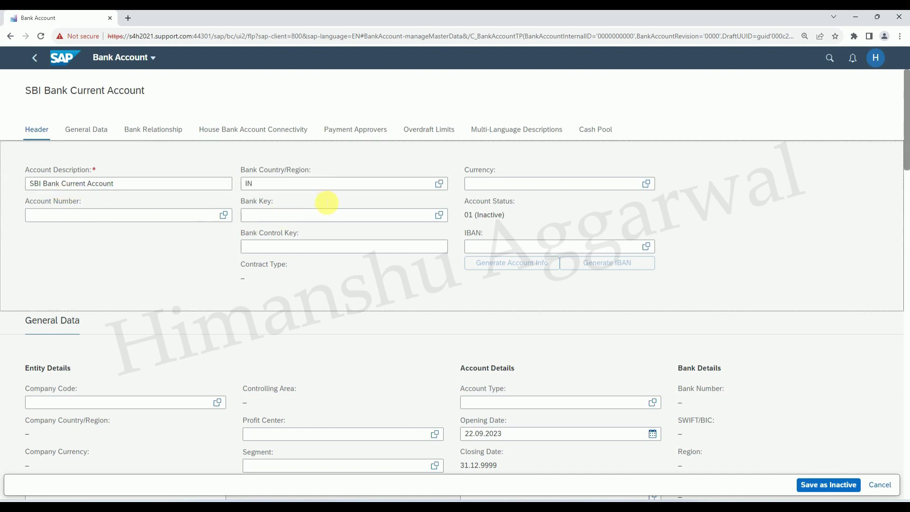
click(543, 188)
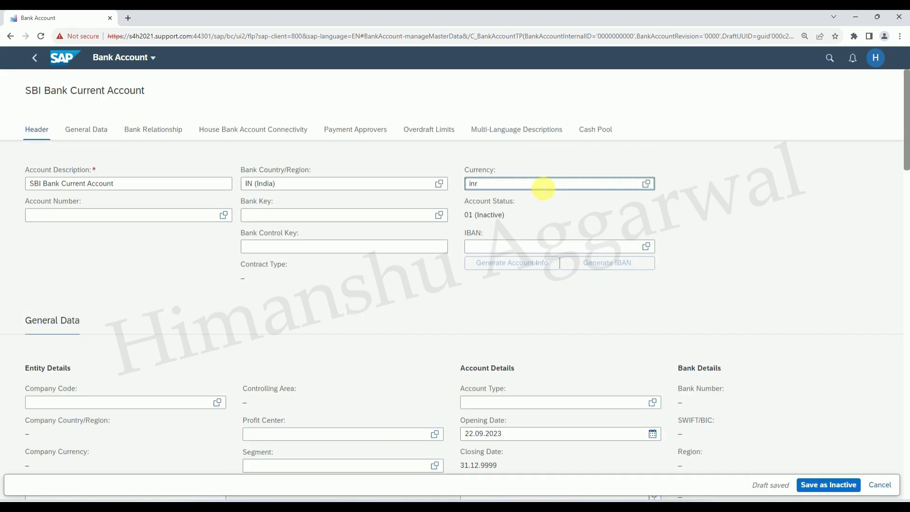
click(497, 234)
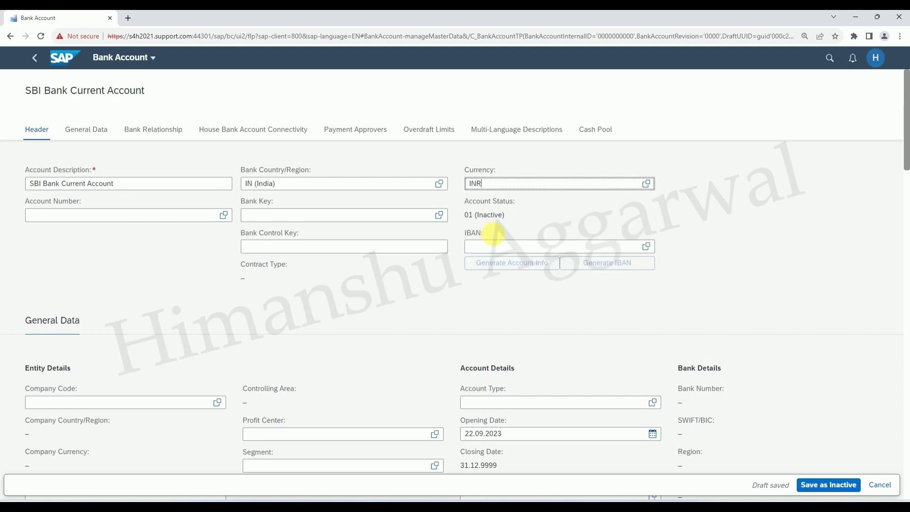
- Fill in the account number of the SBI bank account
click(118, 215)
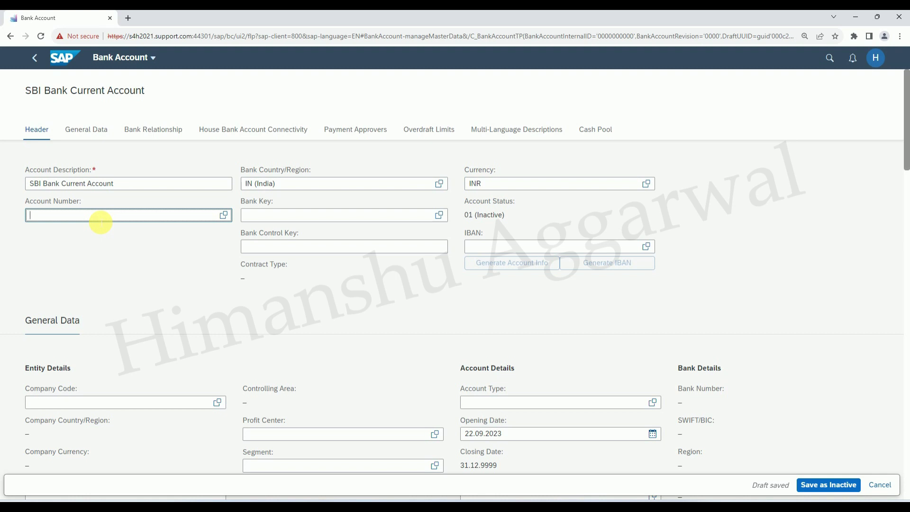
text(9999955555)
click(302, 245)
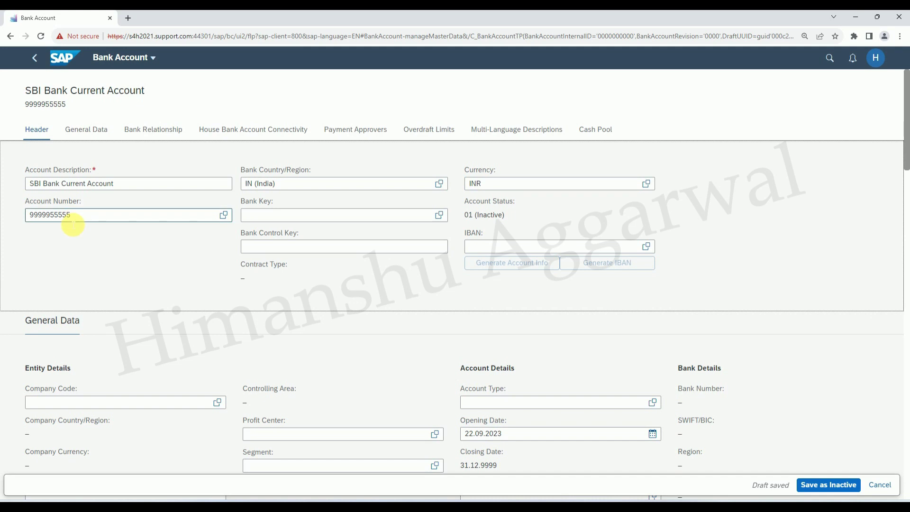
- Look up house bank SBIBN's bank key in SAP GUI and enter SBIN0001 as the Fiori account's bank key
click(281, 219)
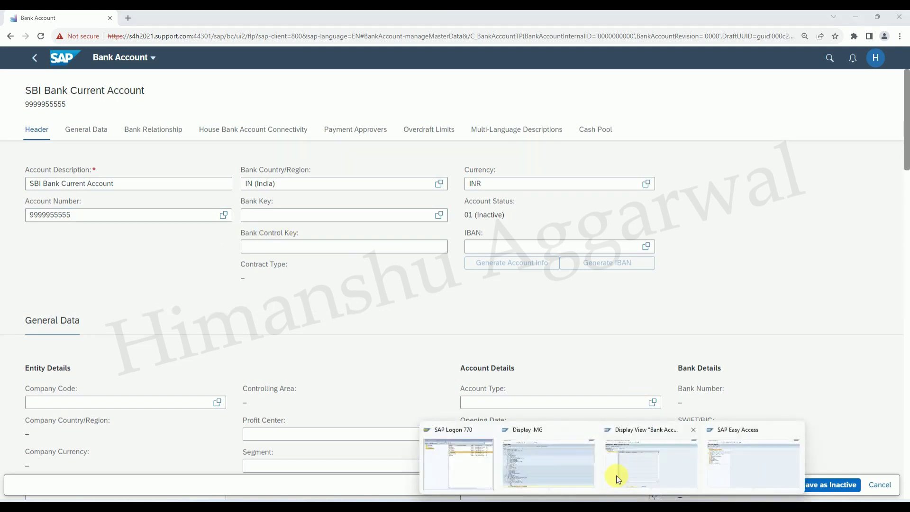
click(619, 481)
click(69, 123)
double_click(69, 122)
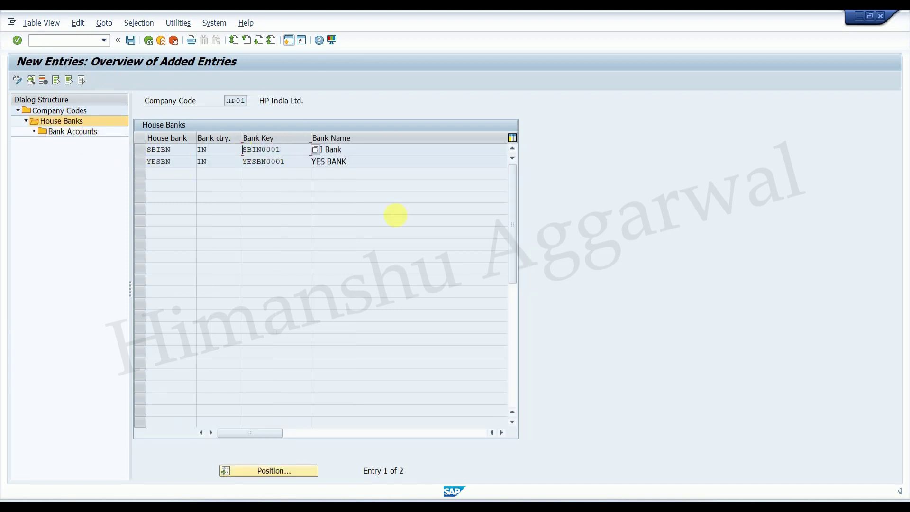
mouse_move(641, 494)
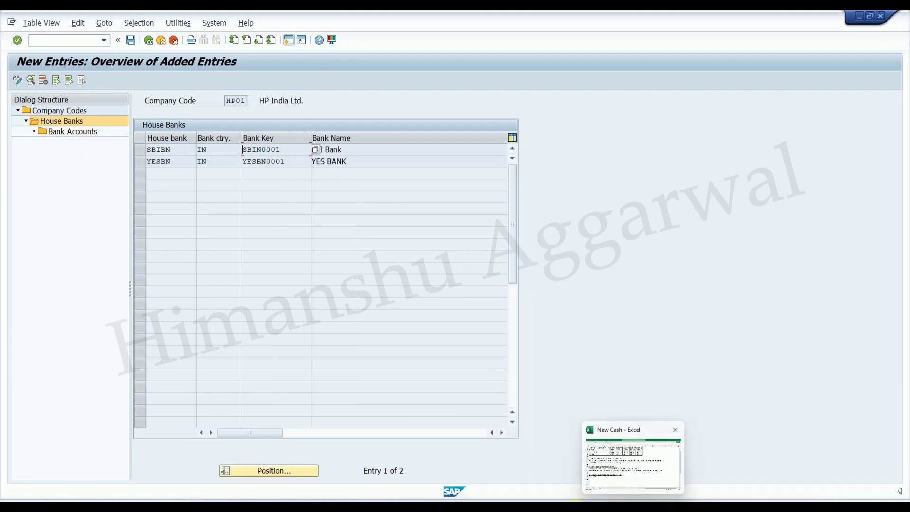
click(613, 507)
text(SBIN0001)
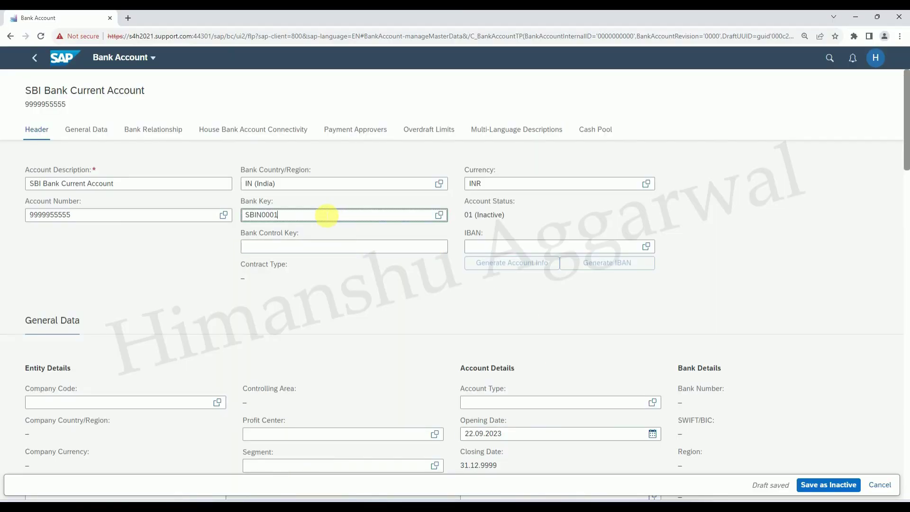
click(586, 217)
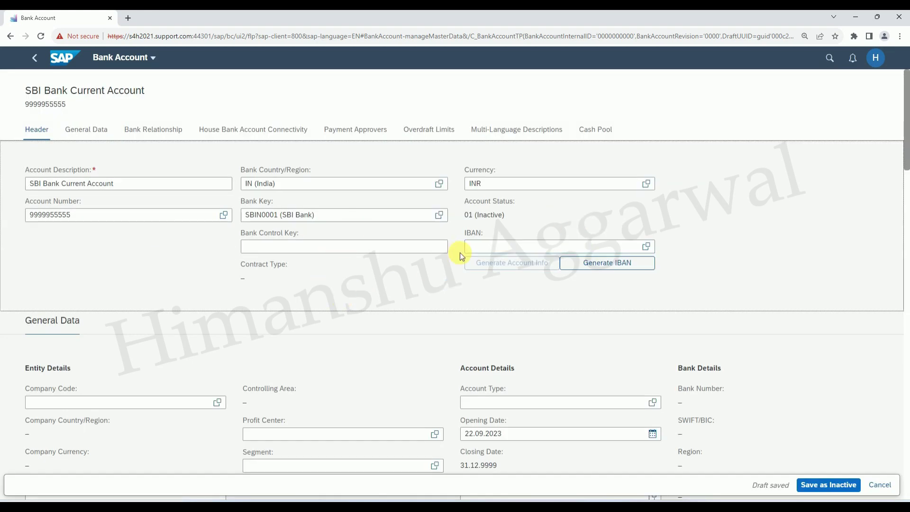
- Assign the bank account to company code HP01 in the general data
drag(905, 152, 908, 181)
click(82, 230)
click(74, 281)
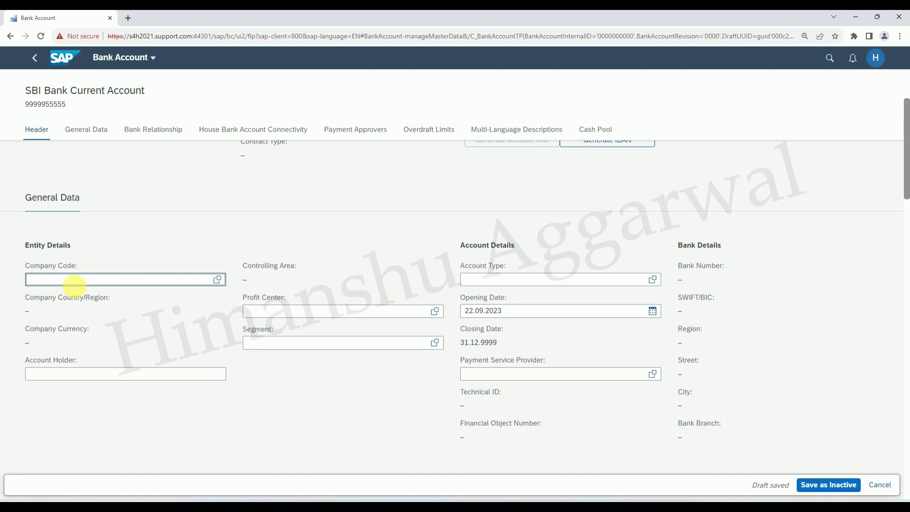
text(HP01)
click(75, 315)
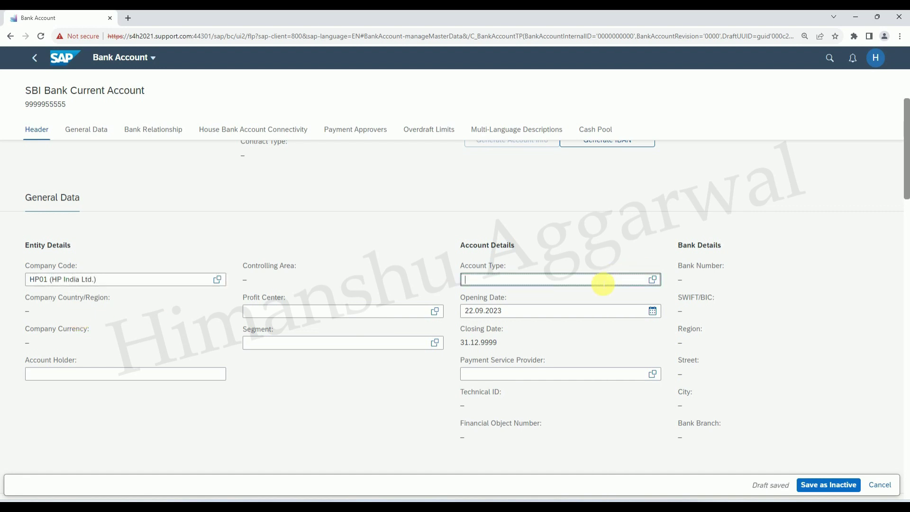
- Choose account type 01 (Current Account) and enter HP India Ltd. as the account holder
click(653, 279)
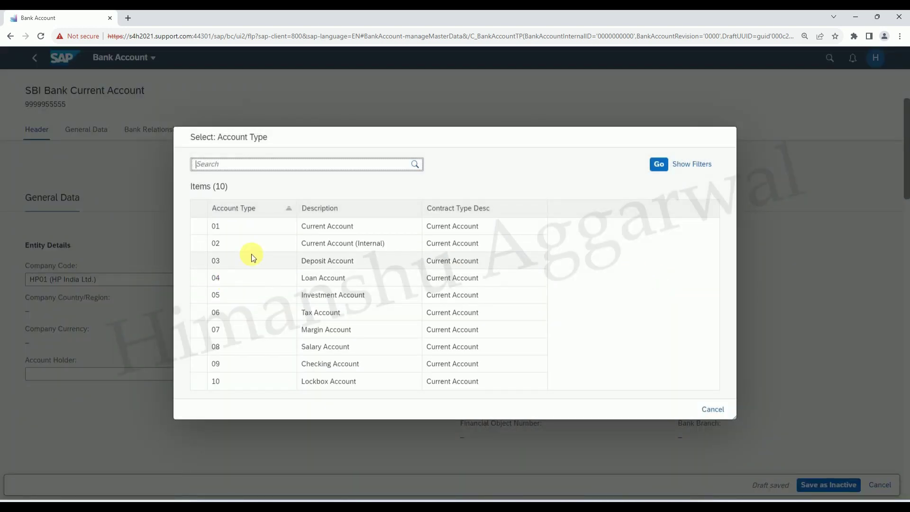
click(247, 227)
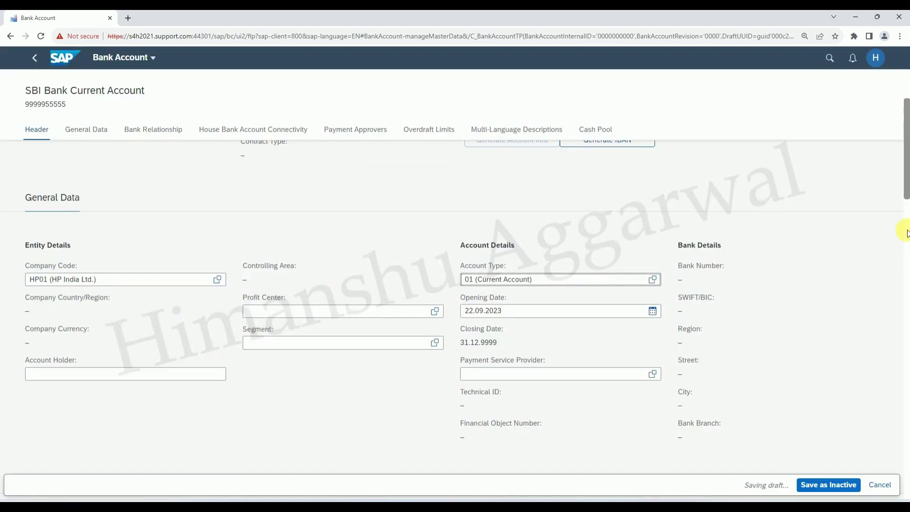
drag(908, 191, 906, 212)
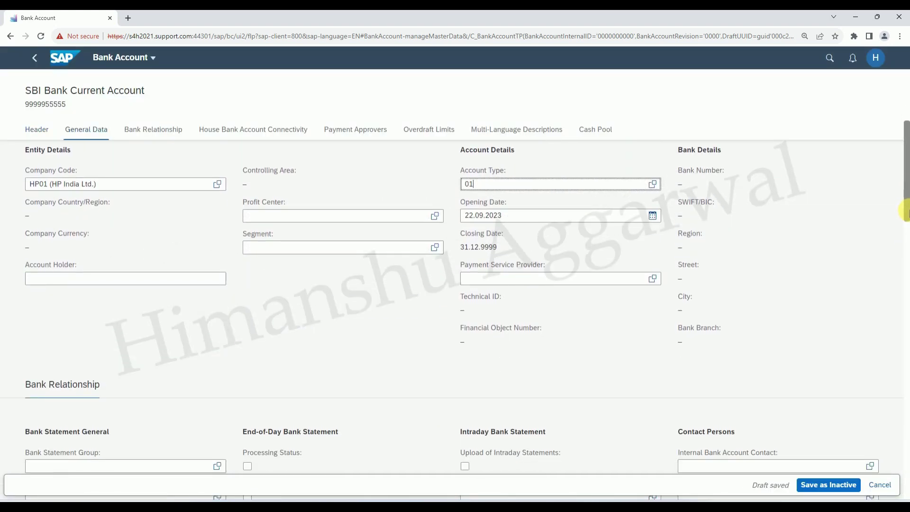
click(124, 278)
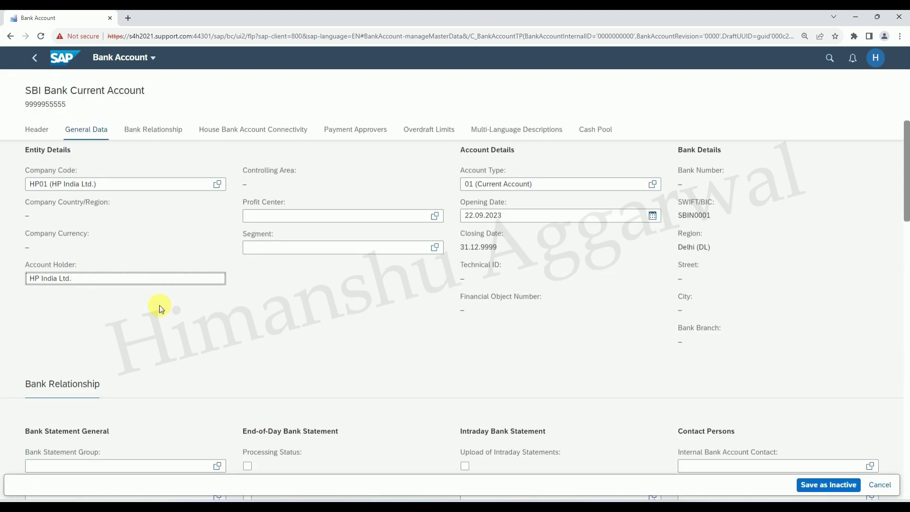
- Create a house bank account connectivity for HP01 and SBIBN with house bank account ID SBI01
scroll(905, 204, down, 1)
drag(905, 201, 898, 109)
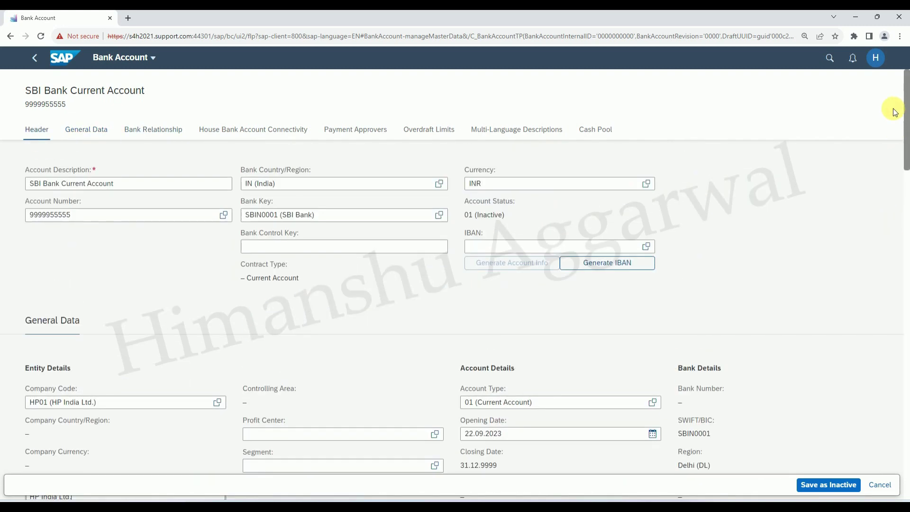
click(250, 135)
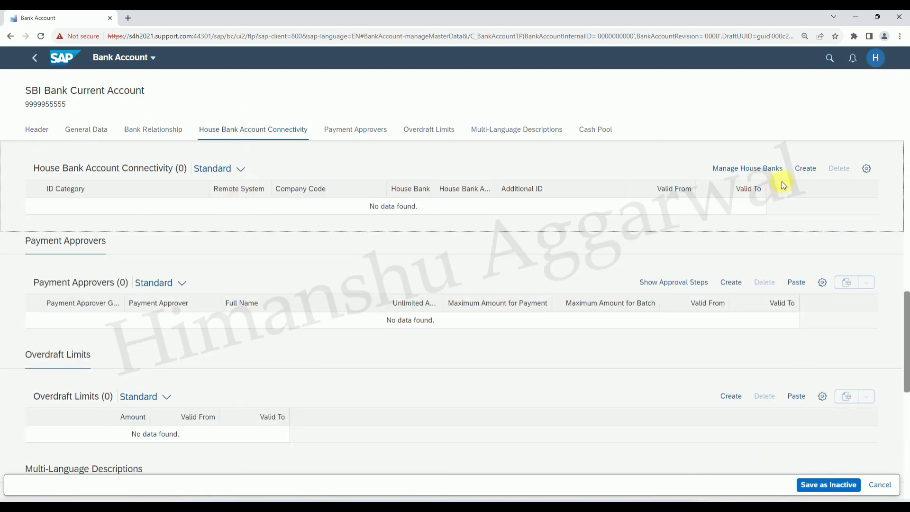
click(805, 170)
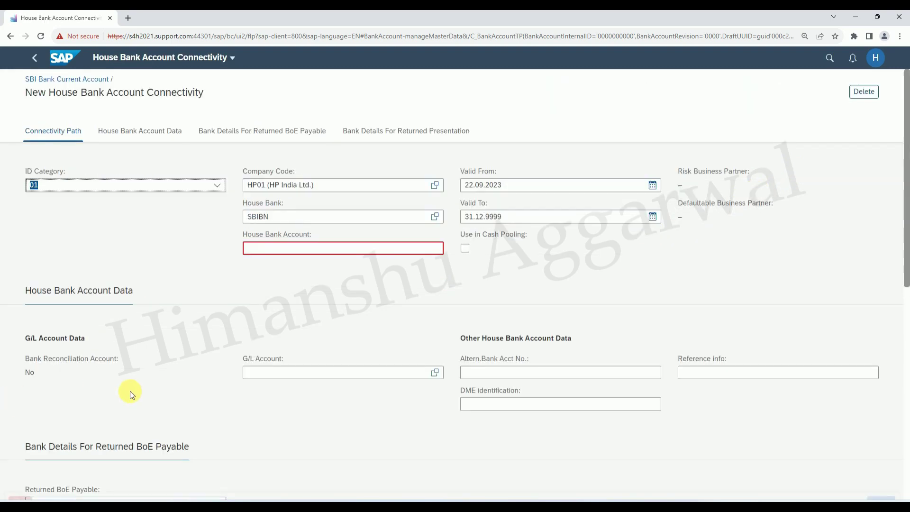
click(294, 249)
text(SBI)
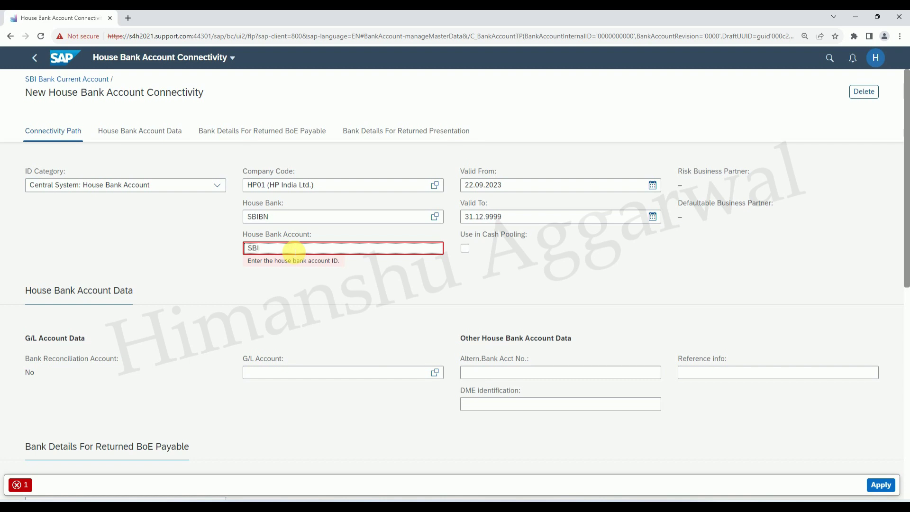
text(01)
key(Return)
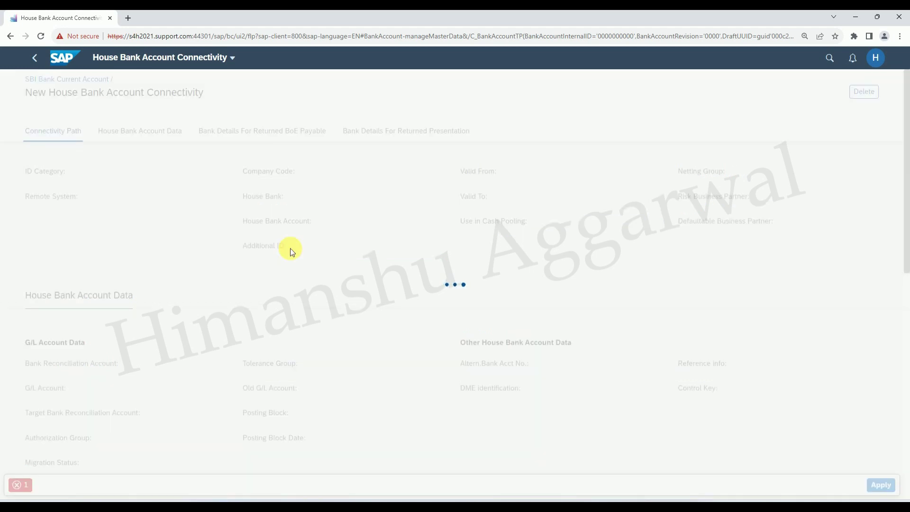
- Assign bank reconciliation G/L account 600000 to house bank account SBI01 and apply the connectivity
click(302, 373)
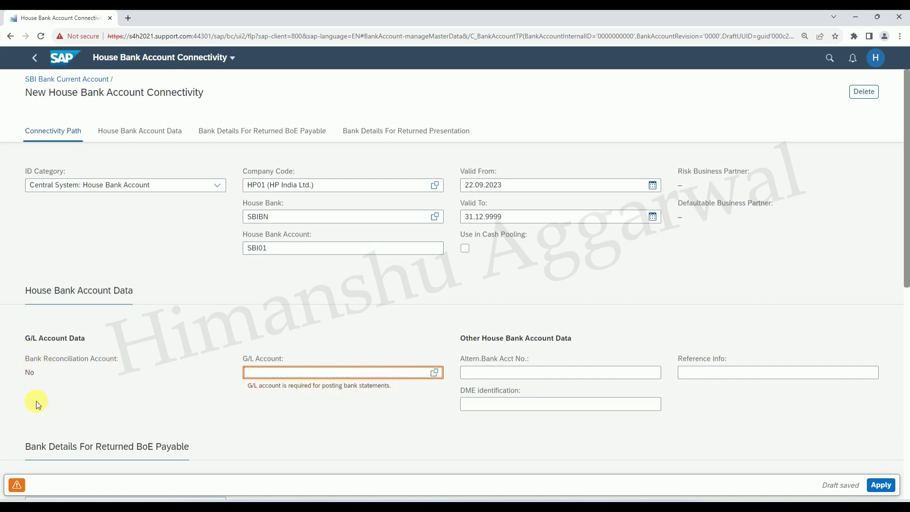
click(434, 373)
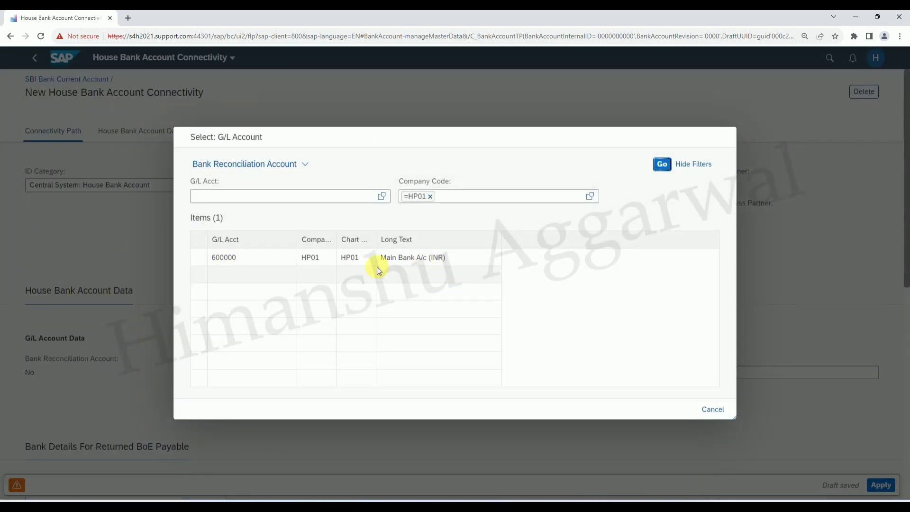
click(230, 258)
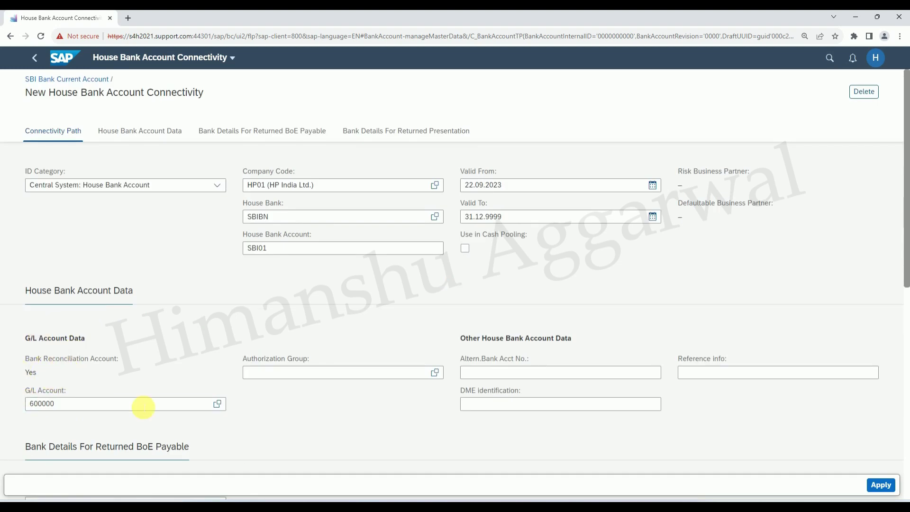
drag(906, 291, 905, 182)
click(890, 485)
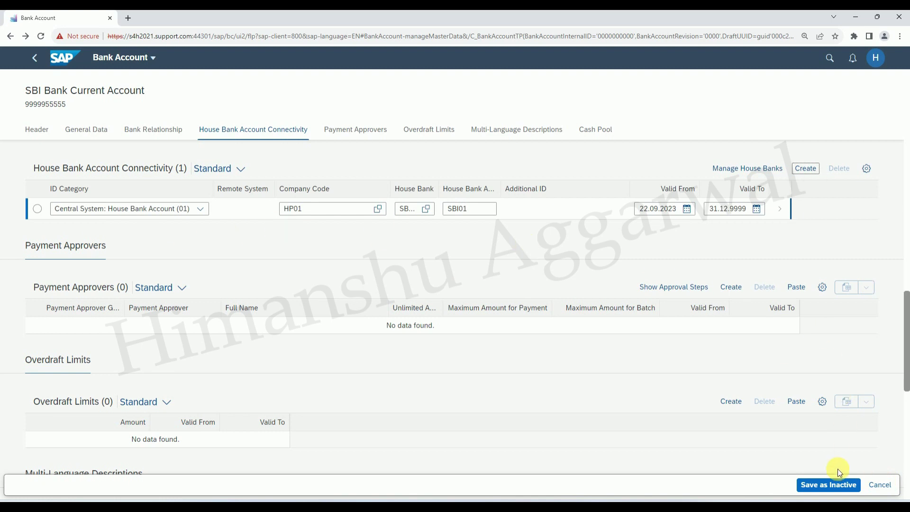
- Save the SBI bank account as inactive, review its details, activate it and close the activation log
click(826, 482)
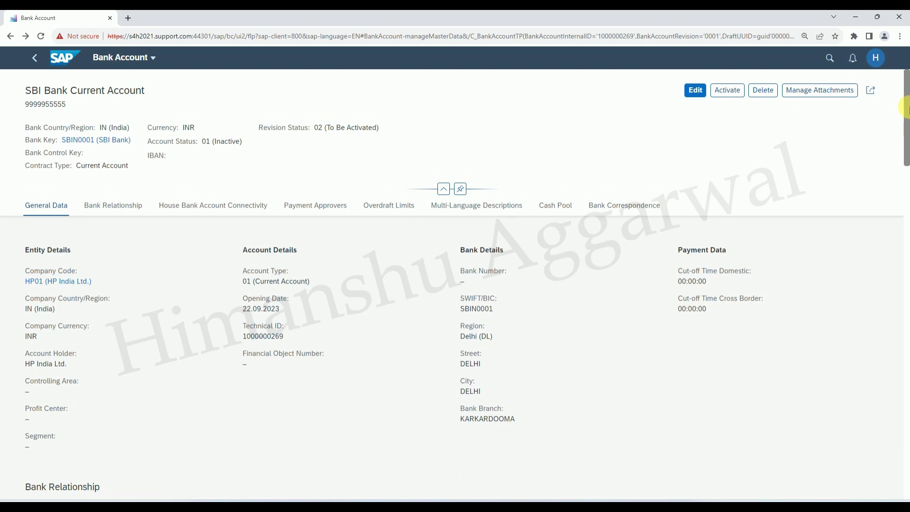
scroll(904, 113, down, 6)
scroll(905, 109, up, 6)
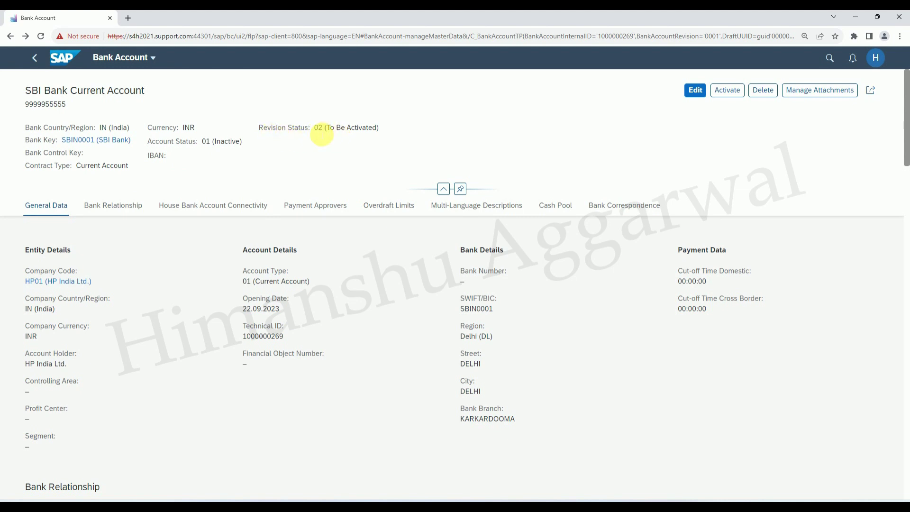
click(732, 91)
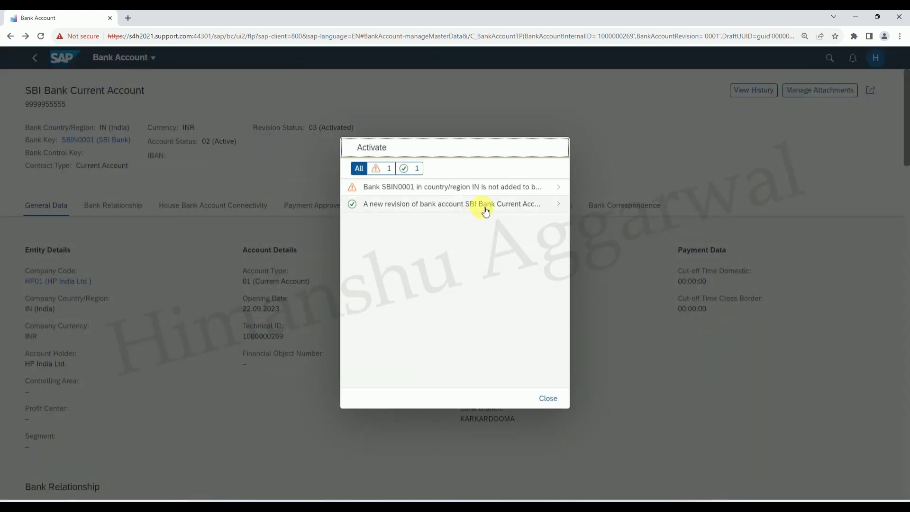
click(546, 398)
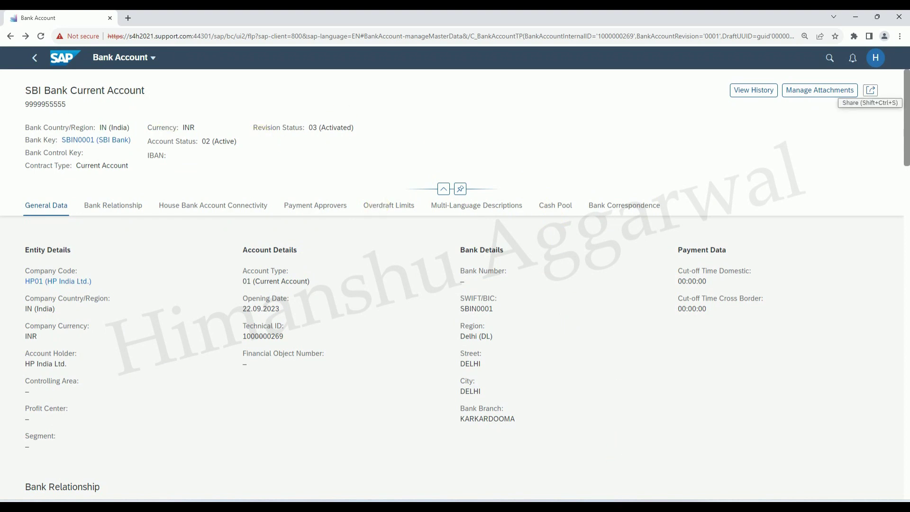
- Switch to SAP GUI, leave the company codes overview and restart transaction FI12
click(612, 508)
click(651, 465)
click(151, 40)
click(151, 40)
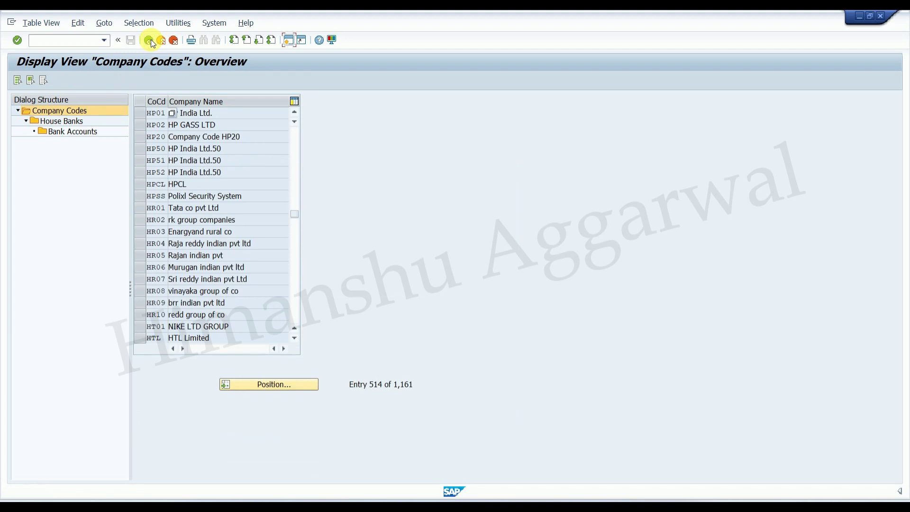
click(151, 40)
text(FI)
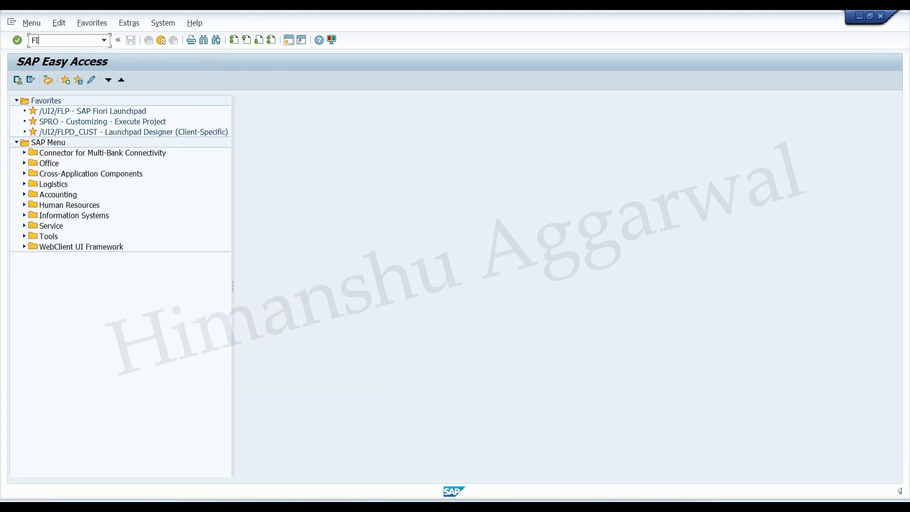
text(12)
key(Return)
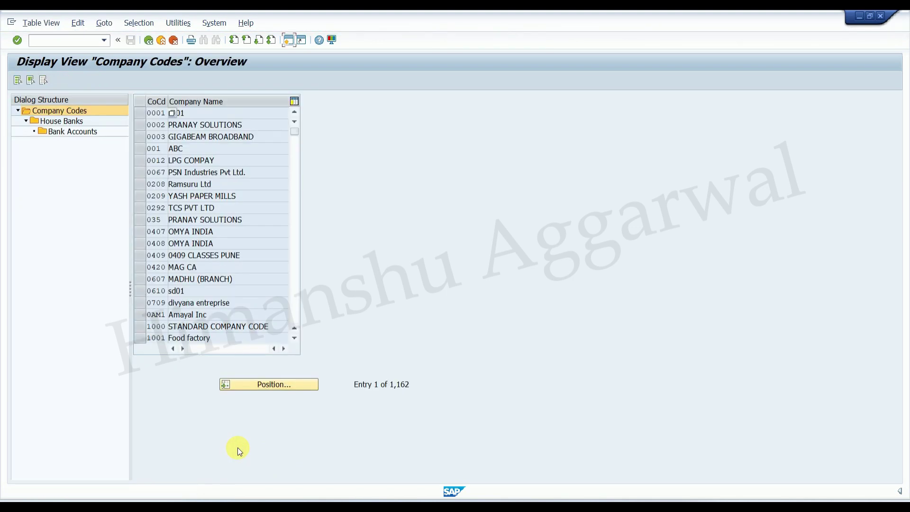
- Position the company code list on HP01 and open its house banks
click(265, 385)
text(HP)
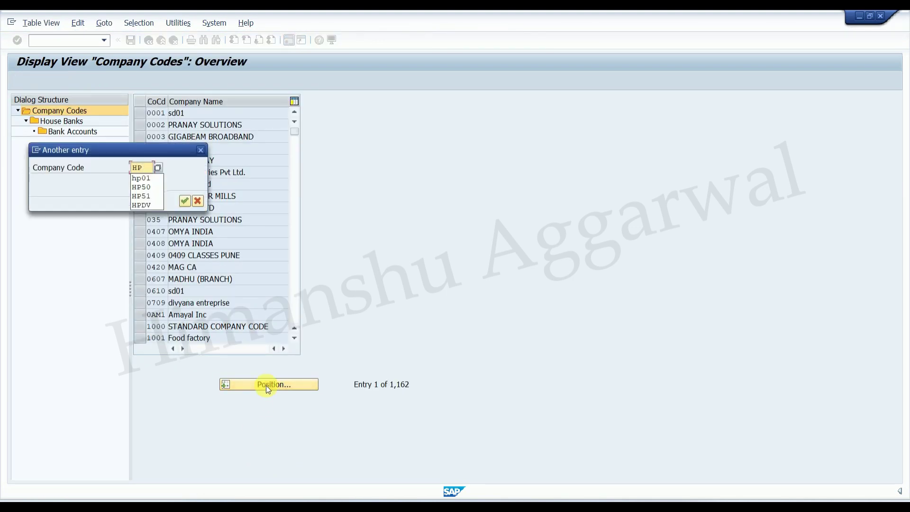
text(01)
key(Return)
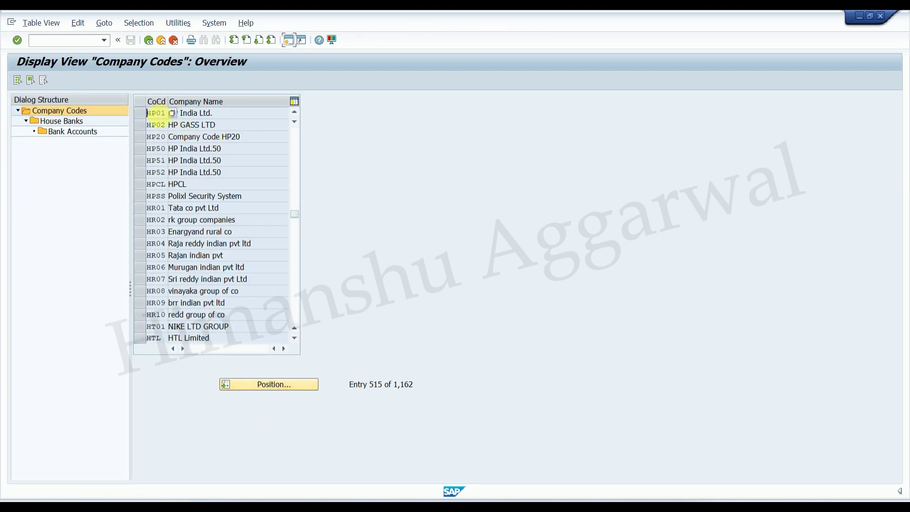
double_click(66, 121)
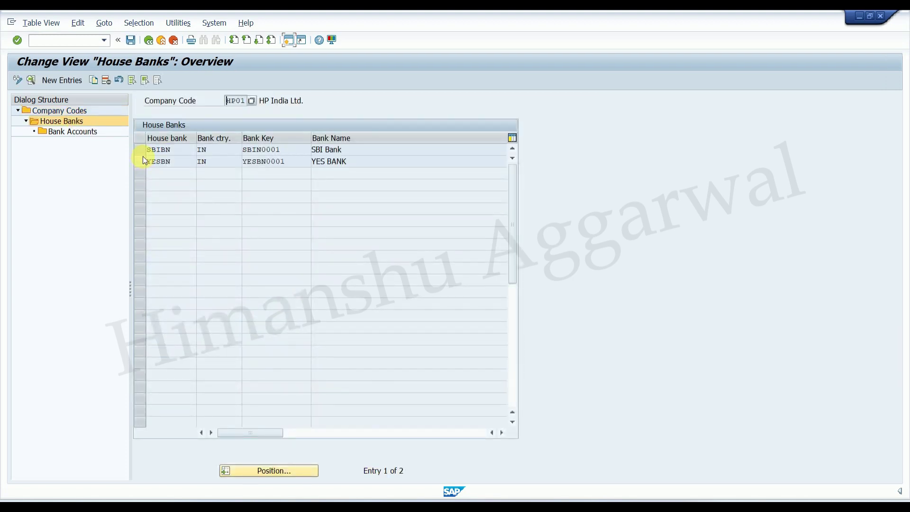
- Review the bank account details of house bank SBIBN, then return to HP01's house banks overview
click(141, 151)
double_click(55, 130)
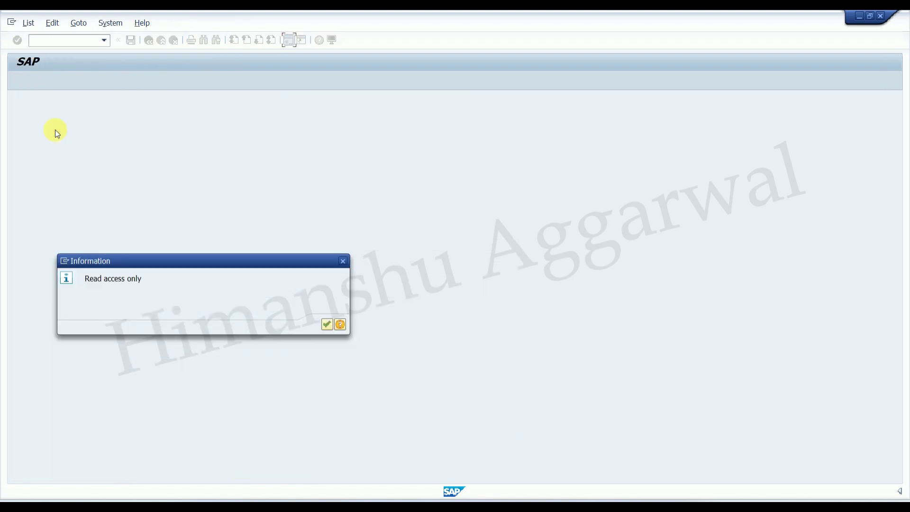
click(327, 323)
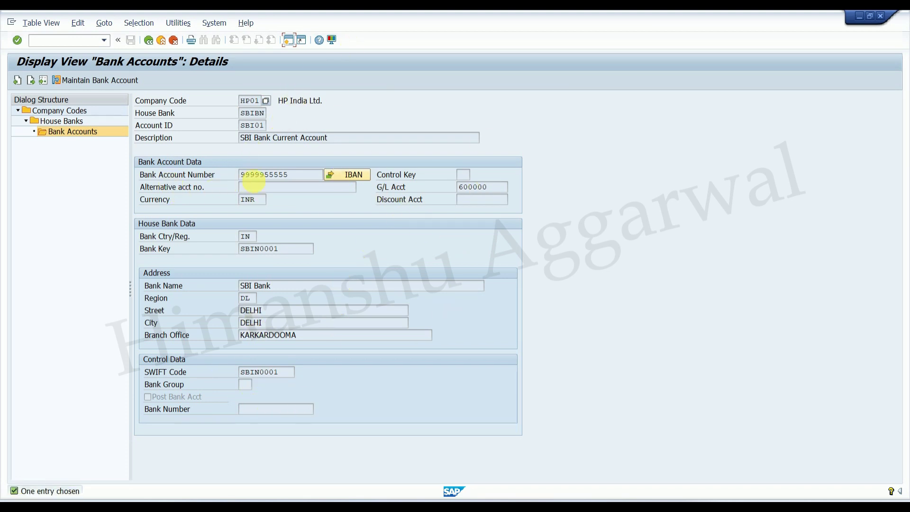
click(146, 40)
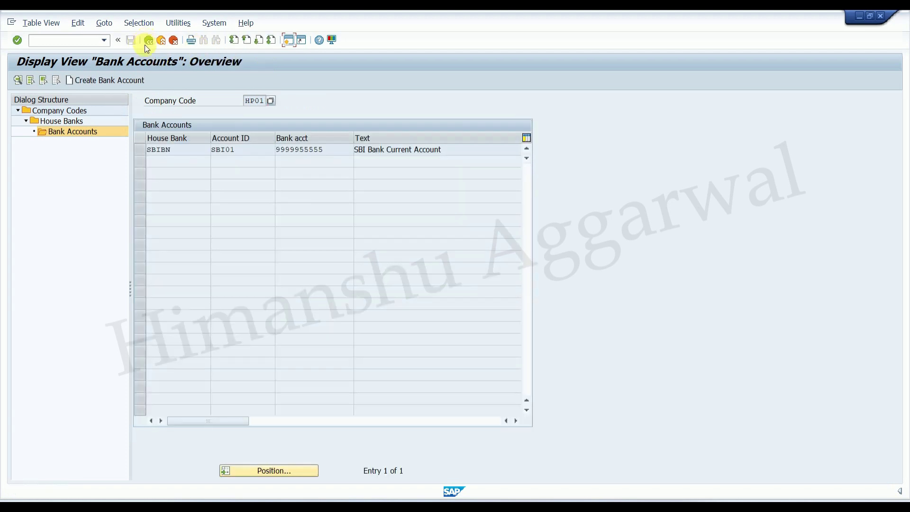
double_click(69, 122)
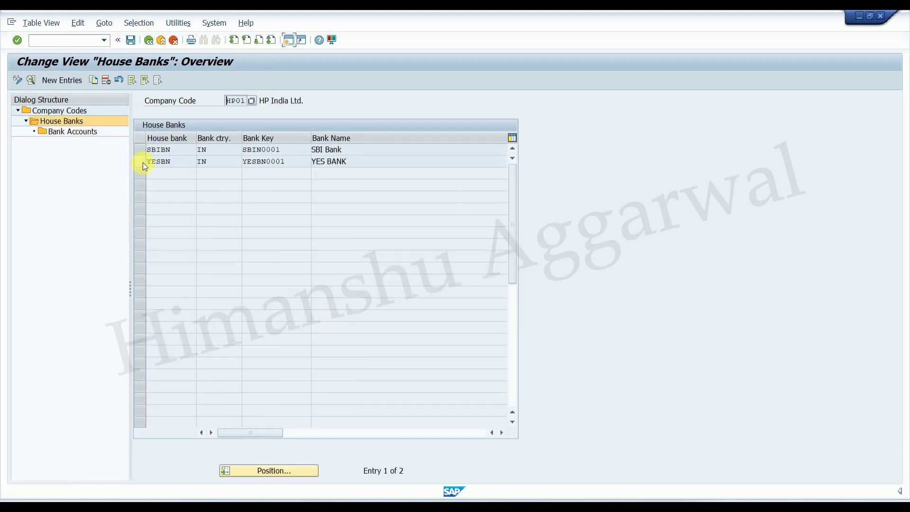
- Switch to SAP Fiori, return to the home page, search for MANAGE BANK ACCOUNT and open the Manage Bank Accounts app
click(633, 497)
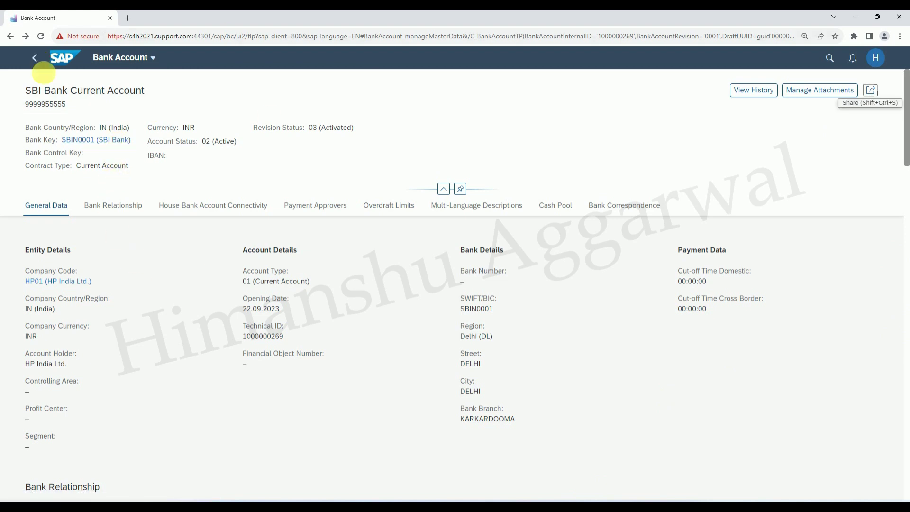
click(115, 62)
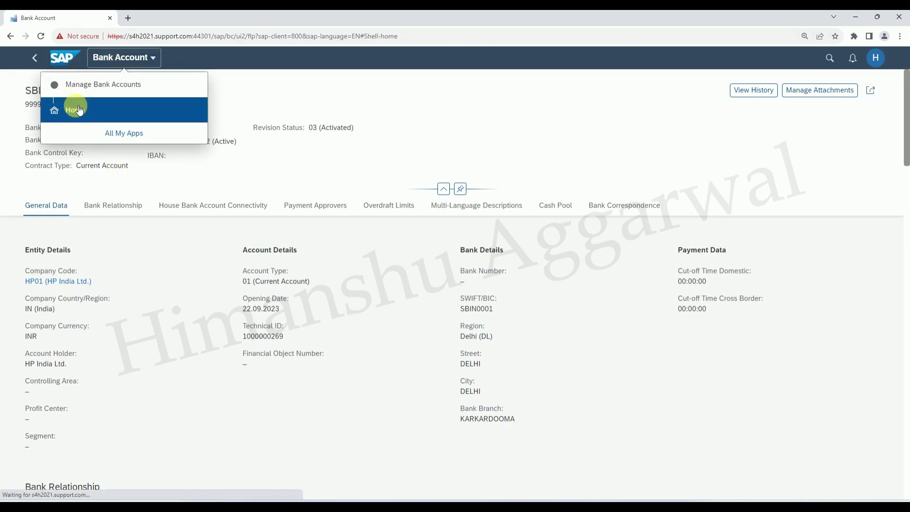
click(75, 107)
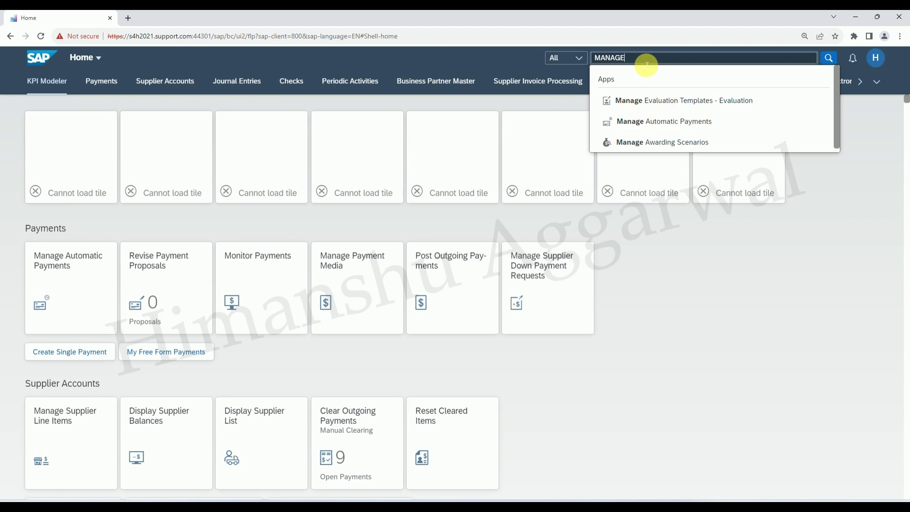
key(BackSpace)
text(MA)
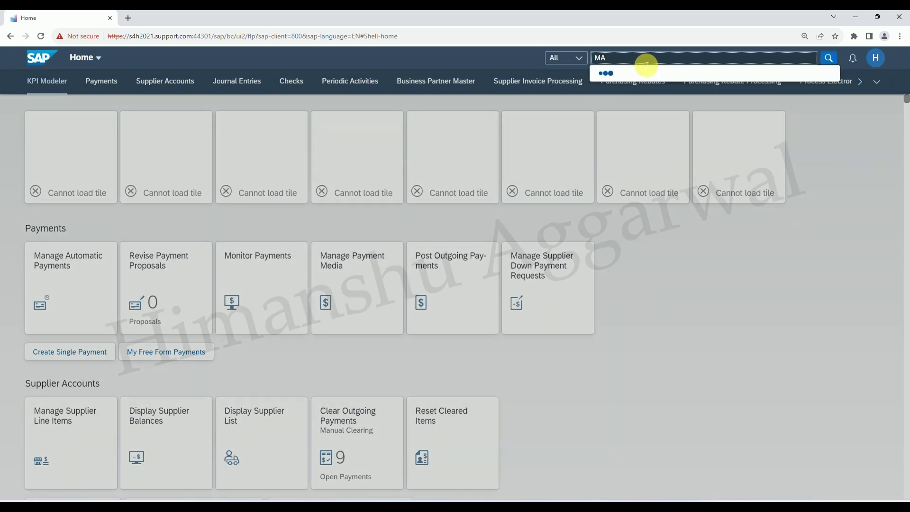
text(MAGE BANK ACCOUNT)
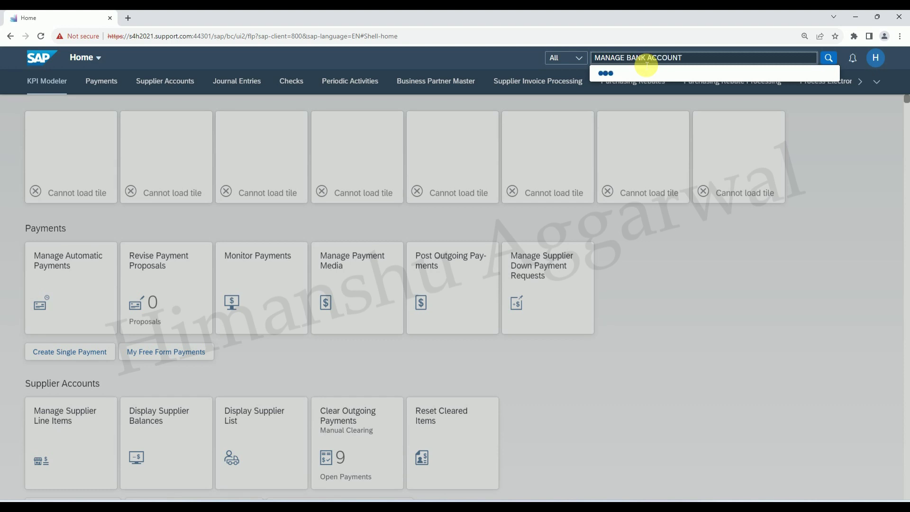
key(Return)
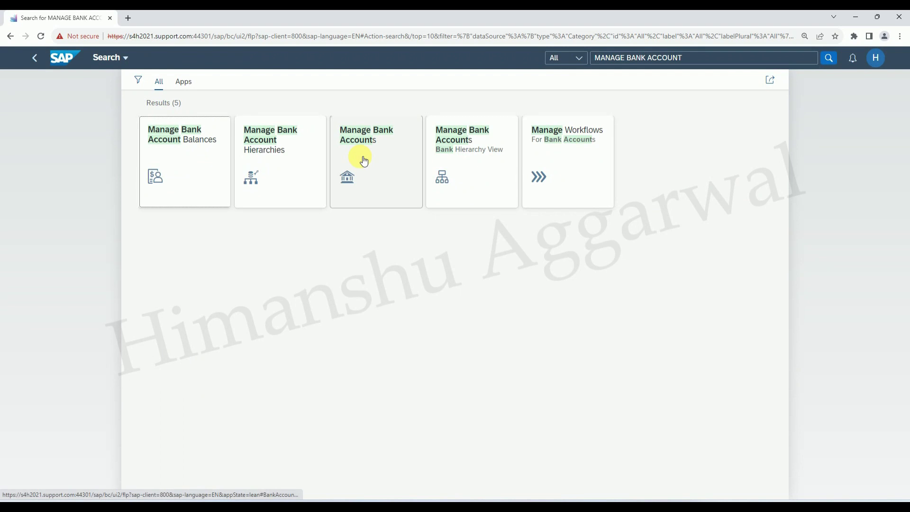
click(363, 161)
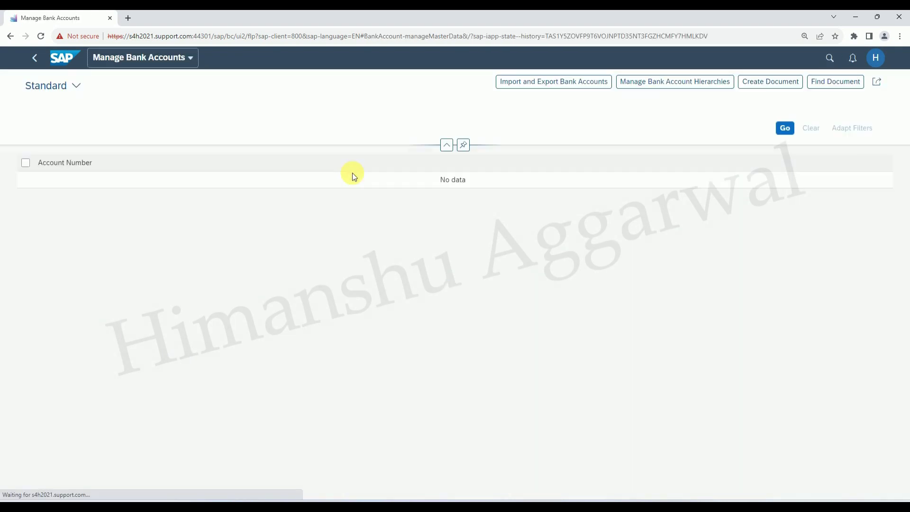
- Create a bank account described as YES BANK CURRENT ACCOUNT with country IN and currency INR, and enter its bank account number
click(788, 231)
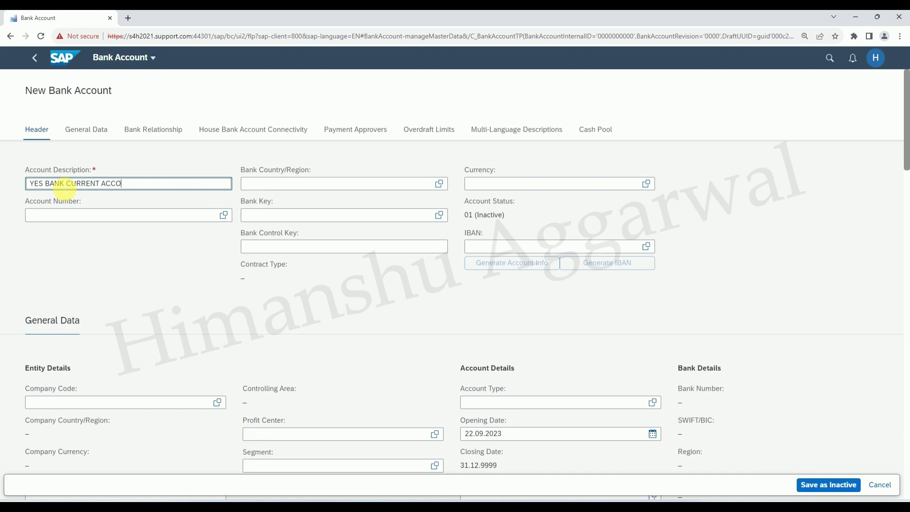
click(279, 185)
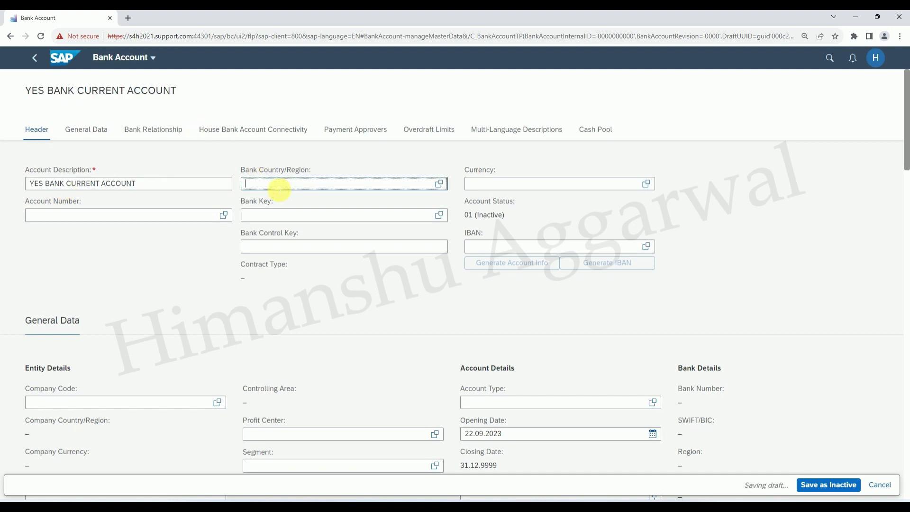
text(IN)
key(Tab)
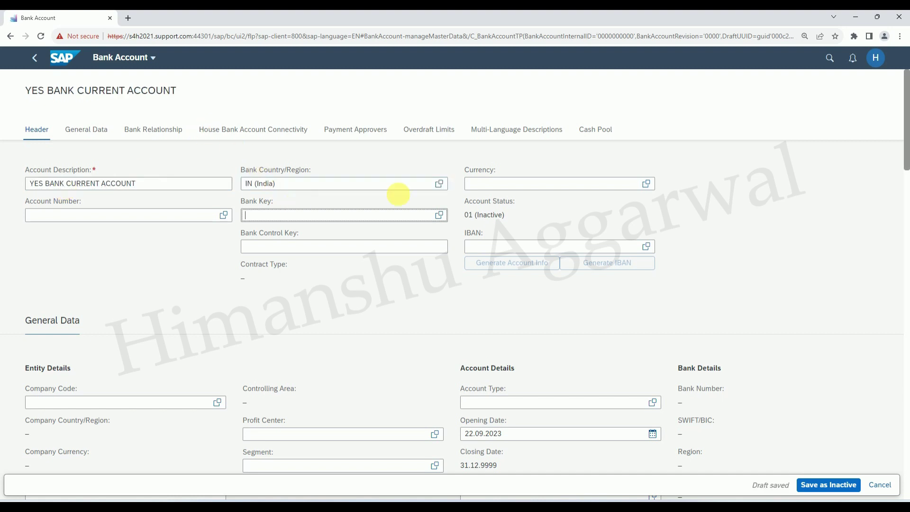
click(497, 184)
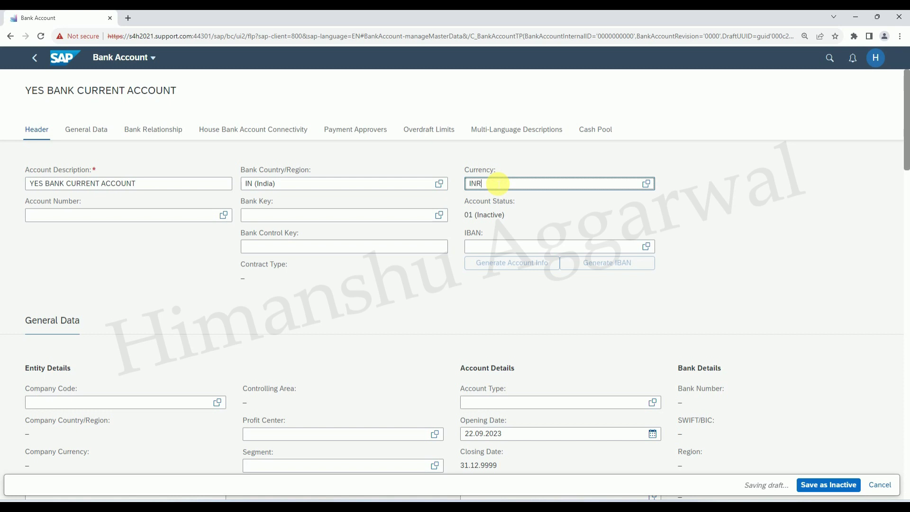
text(INR)
key(Return)
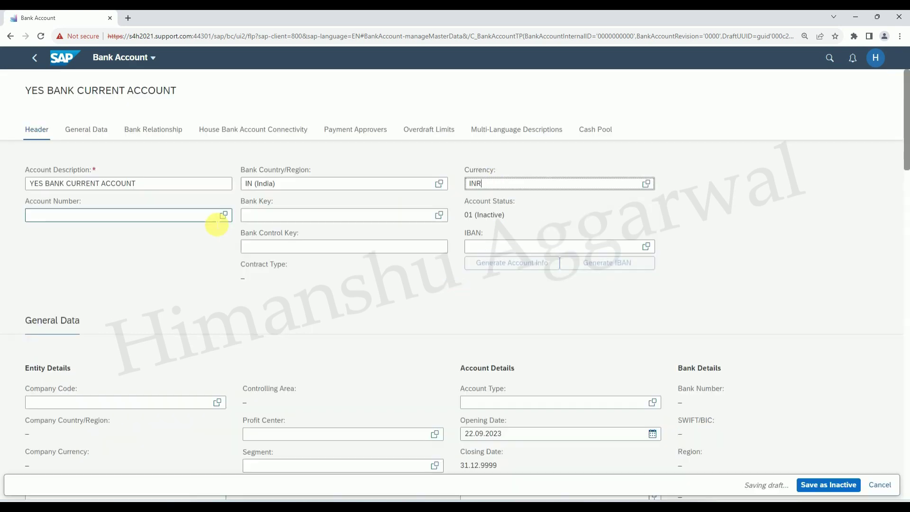
click(213, 215)
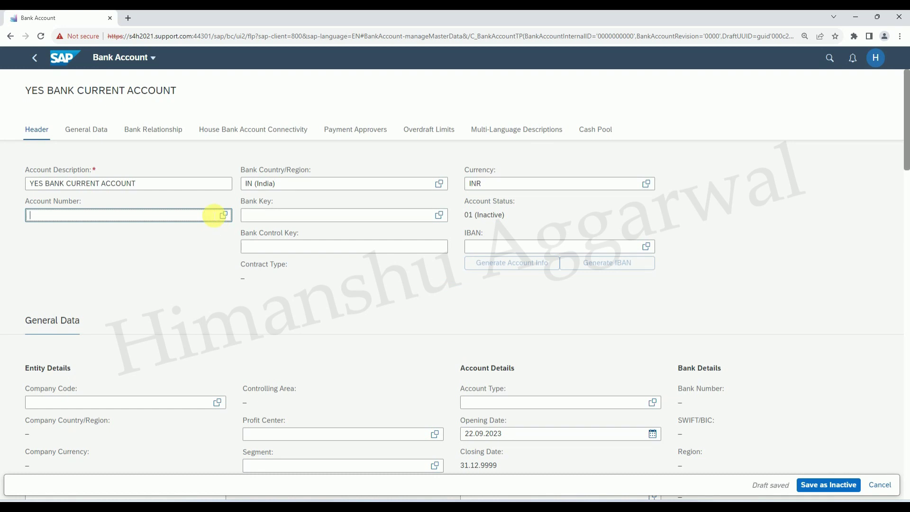
text(8888844444)
key(Return)
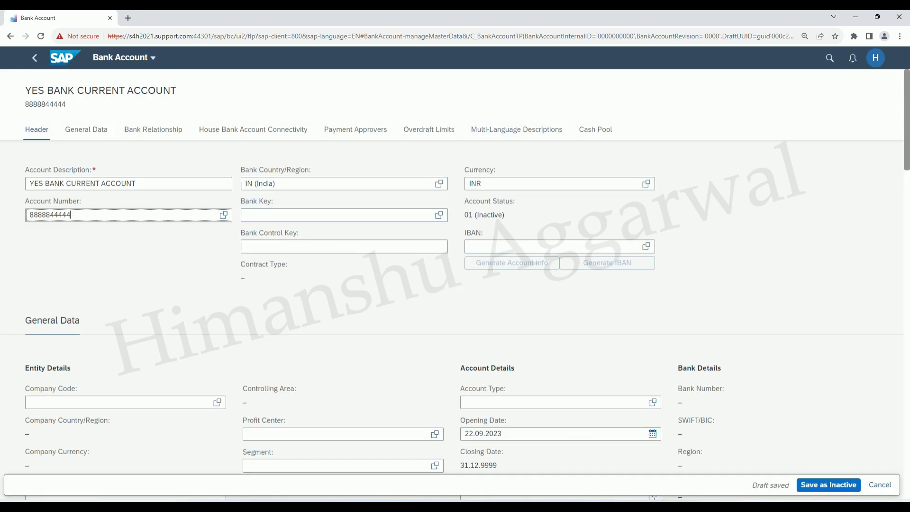
- Copy YES Bank's bank key YESBN0001 from the SAP GUI house banks list into the new account's bank key
click(595, 469)
drag(288, 164, 243, 161)
key(ctrl+c)
mouse_move(611, 509)
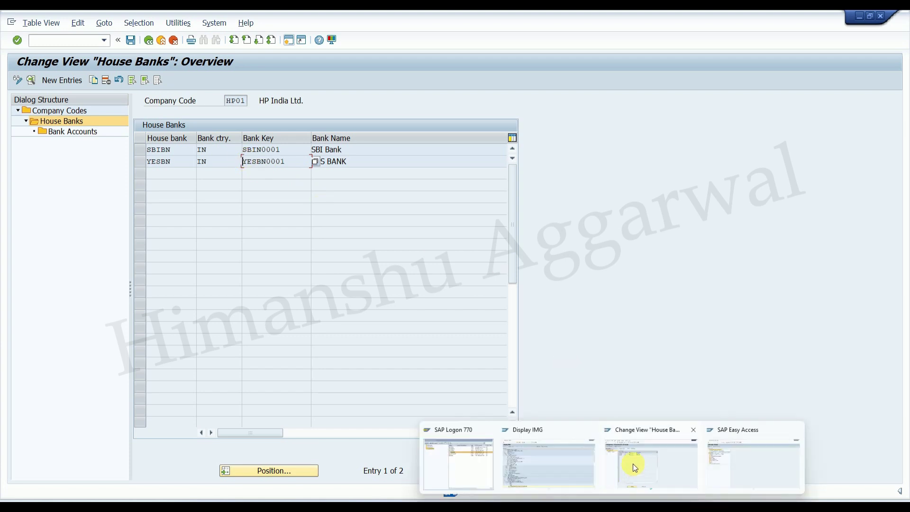
click(589, 508)
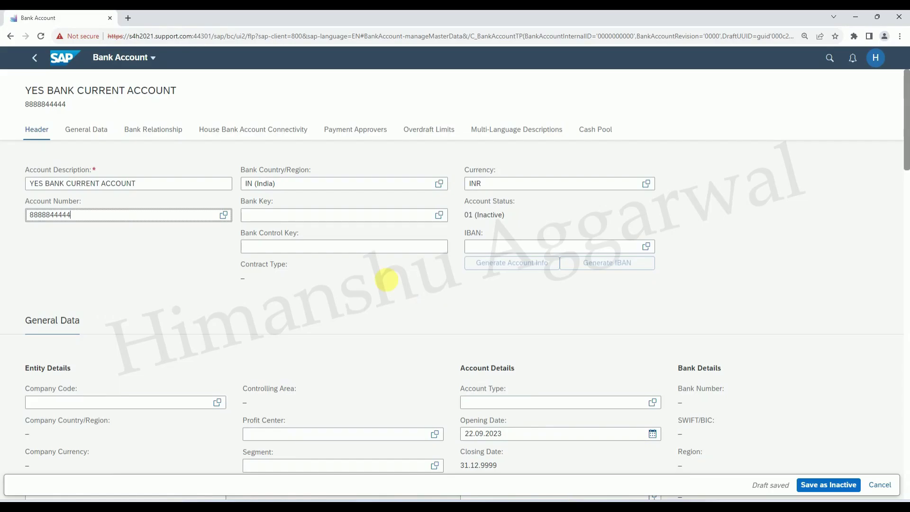
click(300, 221)
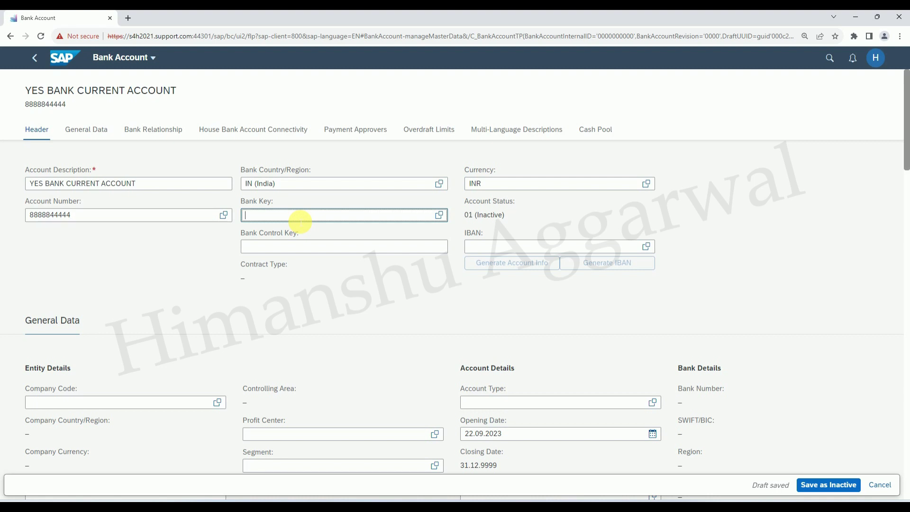
key(ctrl+v)
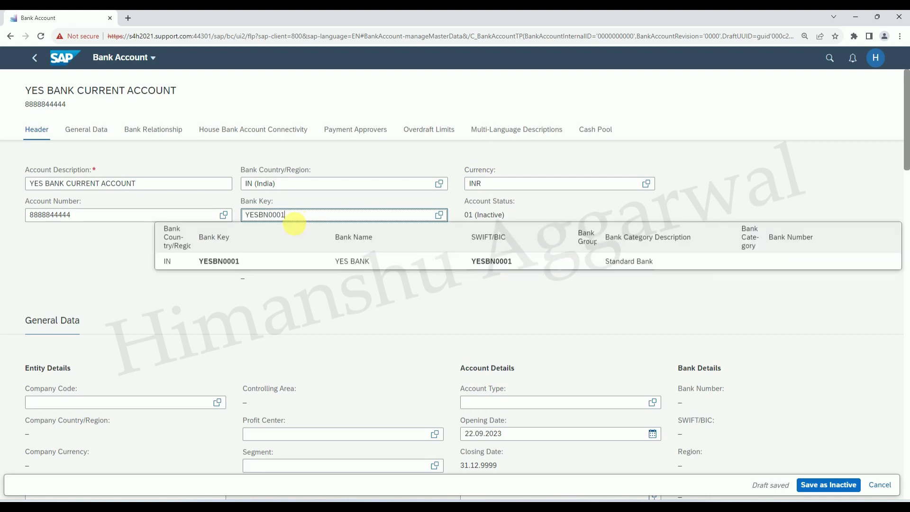
click(278, 293)
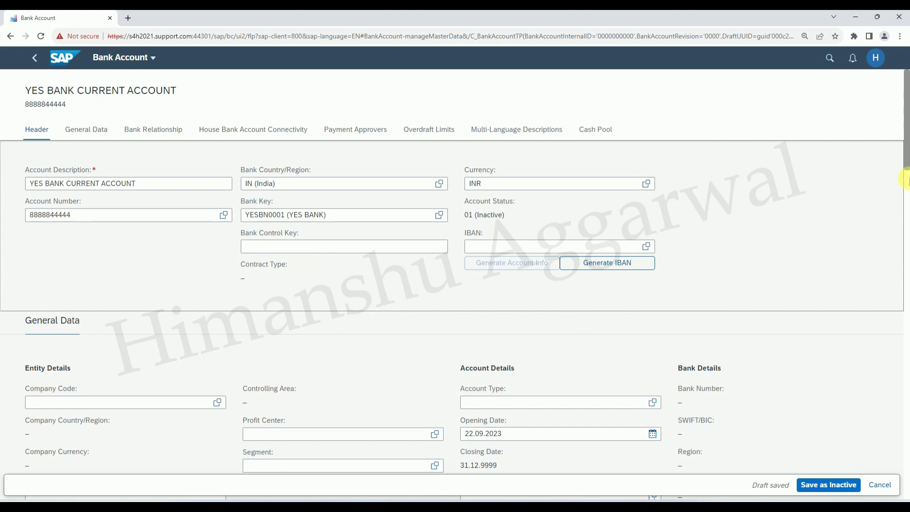
- Assign the YES Bank account to company code HP01 and choose account type 01 (Current Account)
scroll(771, 172, down, 3)
click(174, 239)
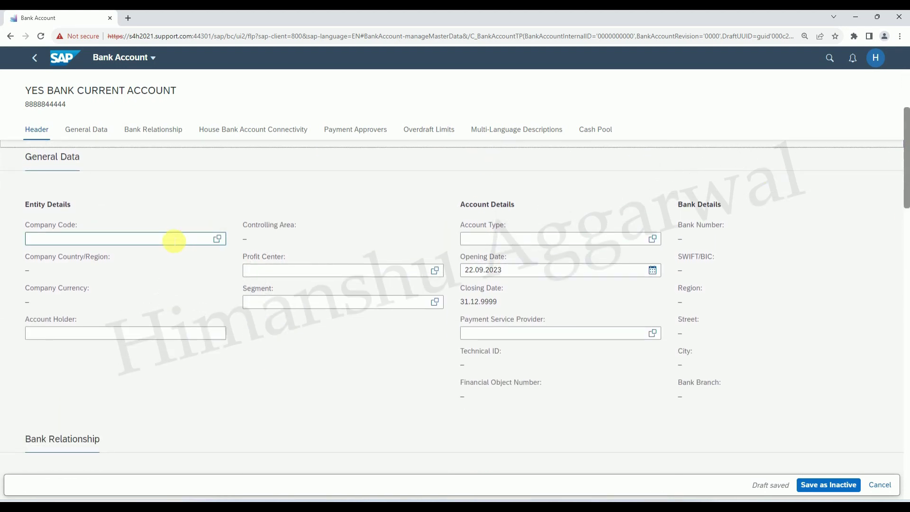
text(HP01)
key(Return)
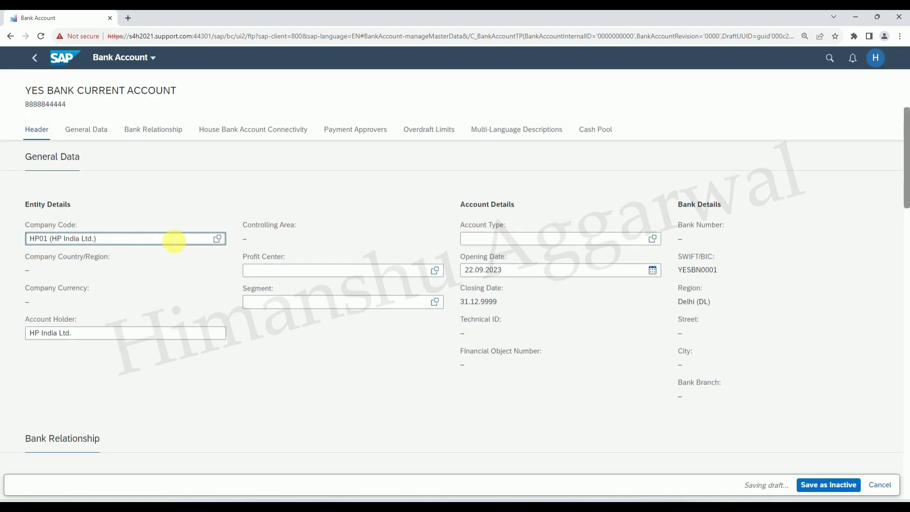
click(653, 238)
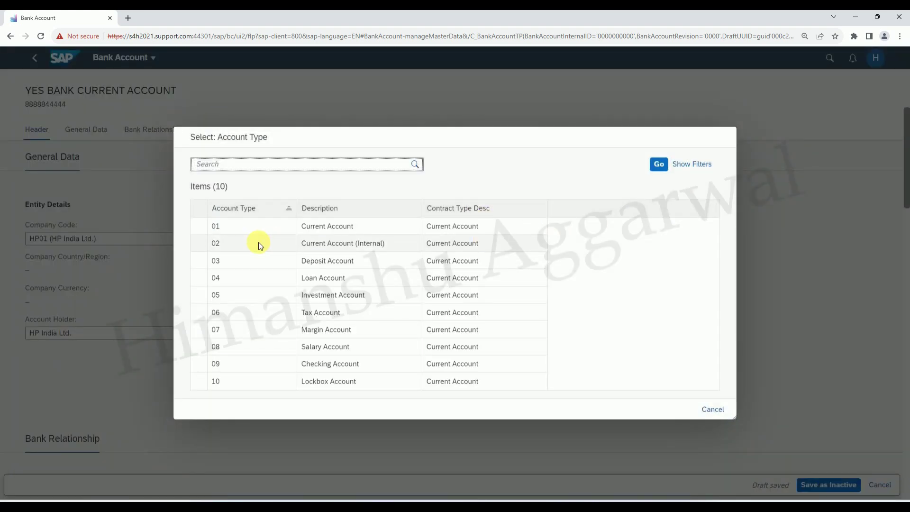
click(228, 226)
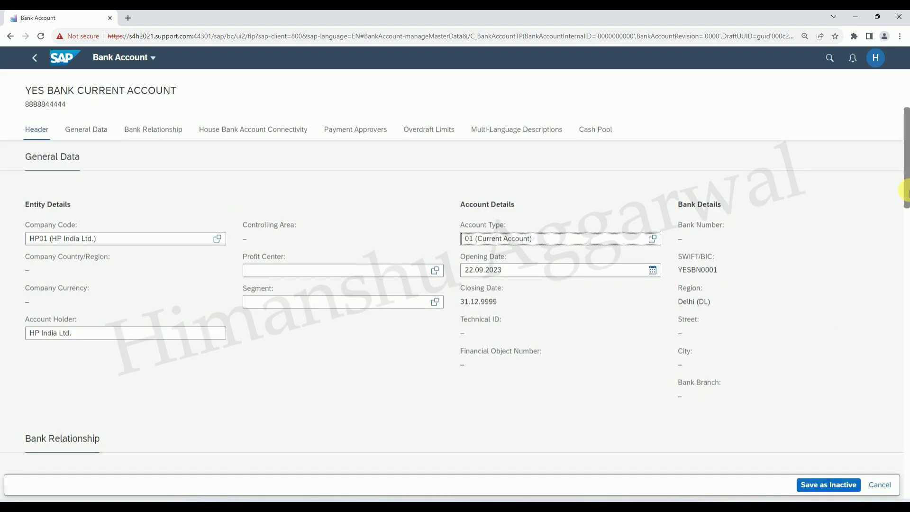
- Create a house bank account connectivity entry for company code HP01 with house bank YESBN and house bank account YES01
mouse_move(905, 189)
mouse_down()
mouse_move(905, 246)
mouse_move(906, 205)
mouse_up()
click(280, 130)
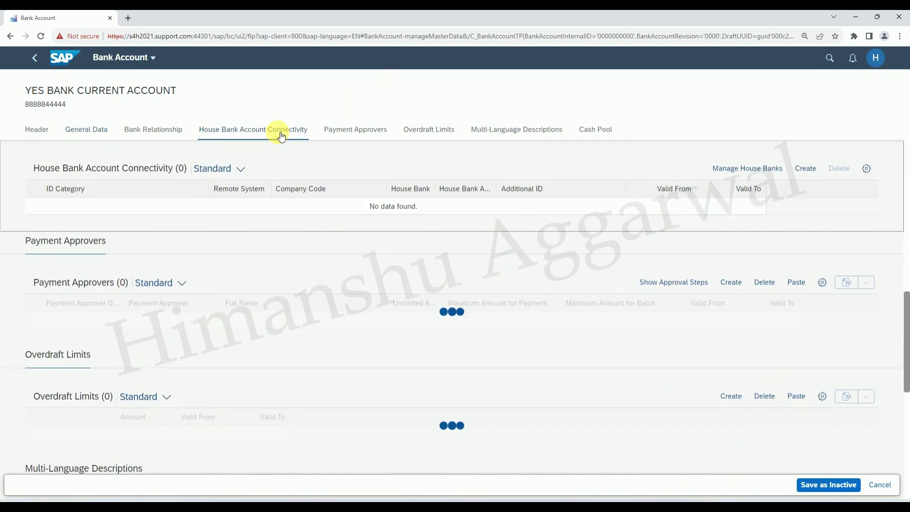
click(805, 168)
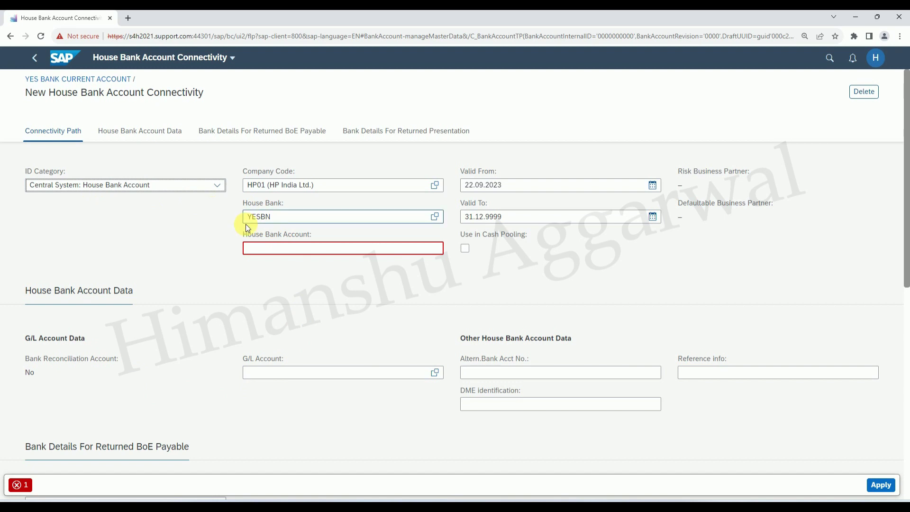
click(287, 248)
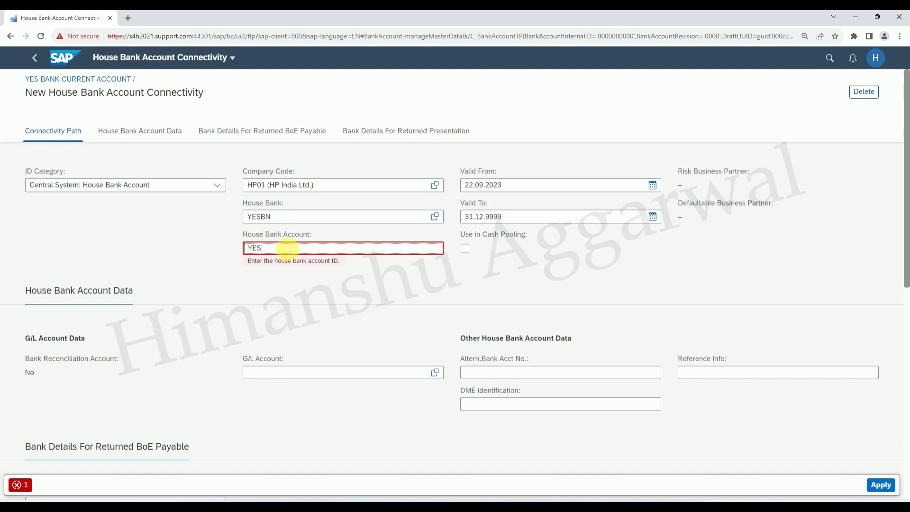
key(Return)
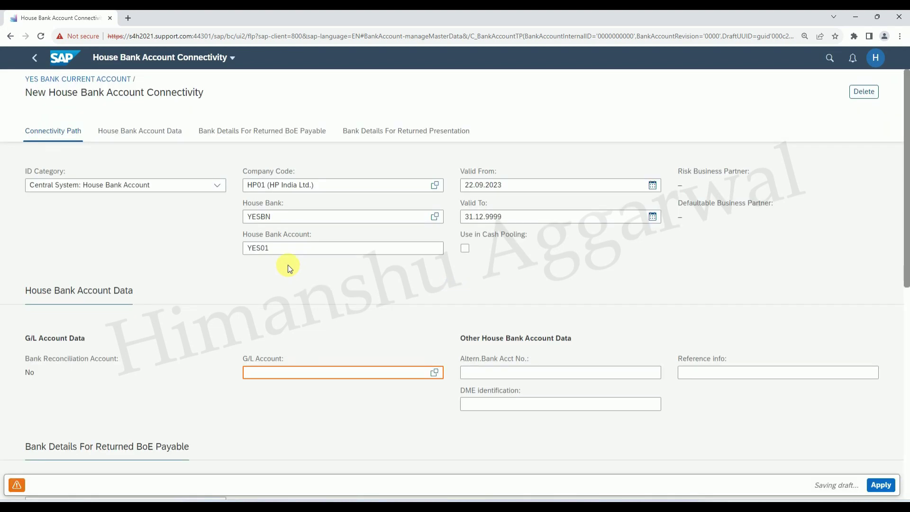
- Assign bank reconciliation G/L account 600000 to the YES01 house bank account and apply the connectivity entry
click(433, 372)
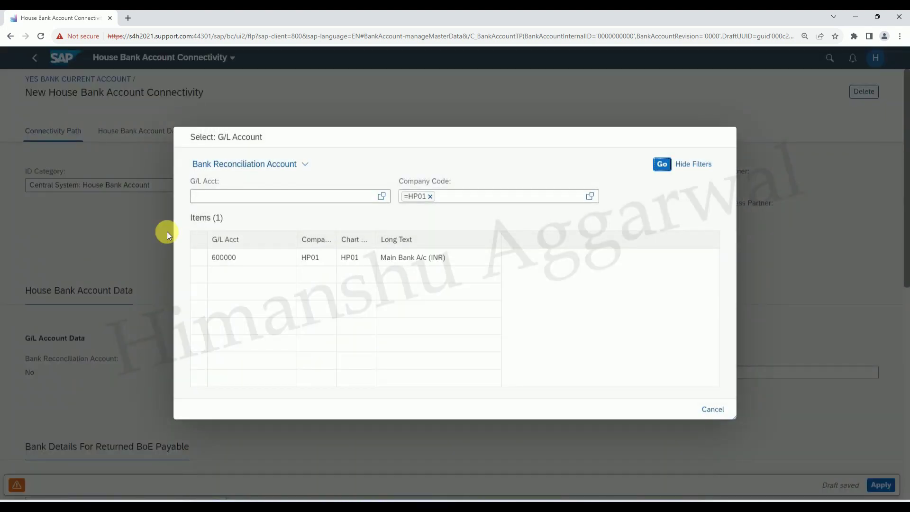
click(235, 258)
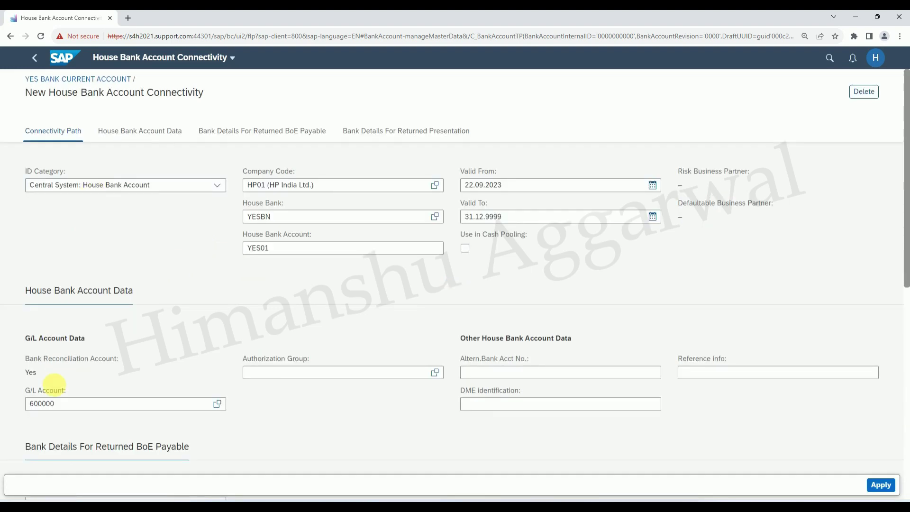
click(616, 373)
scroll(904, 317, down, 8)
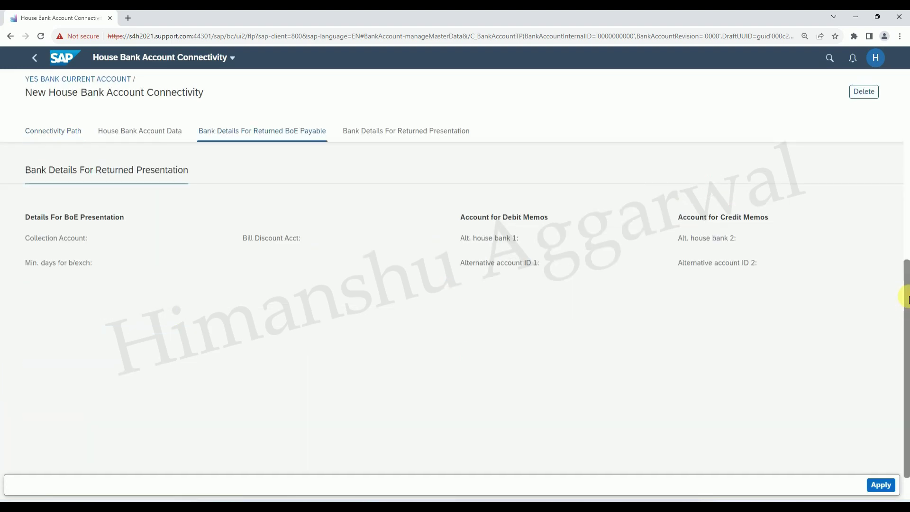
scroll(906, 252, up, 8)
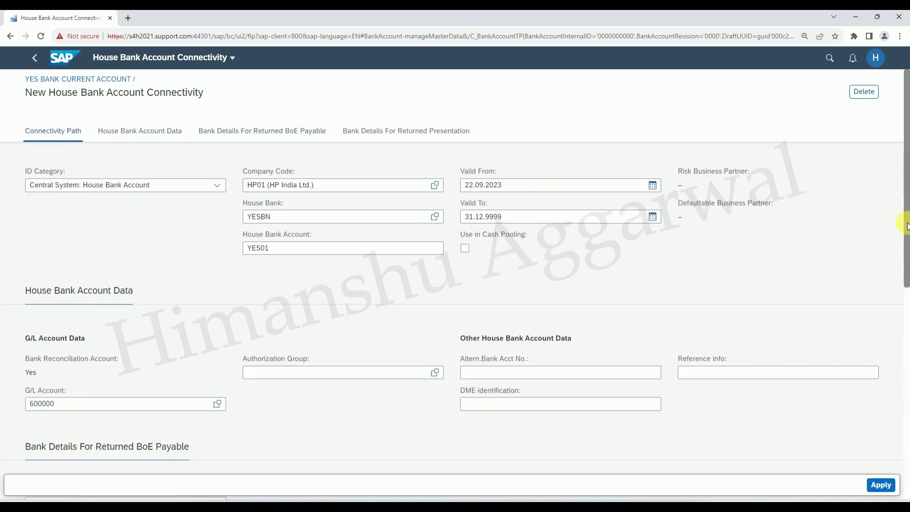
click(883, 483)
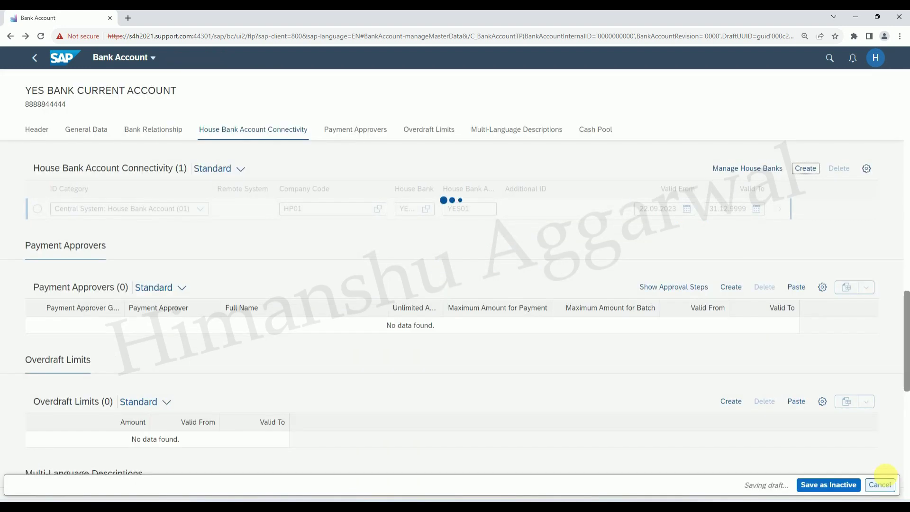
- Save the YES Bank current account as inactive, activate it, and close the messages
click(848, 483)
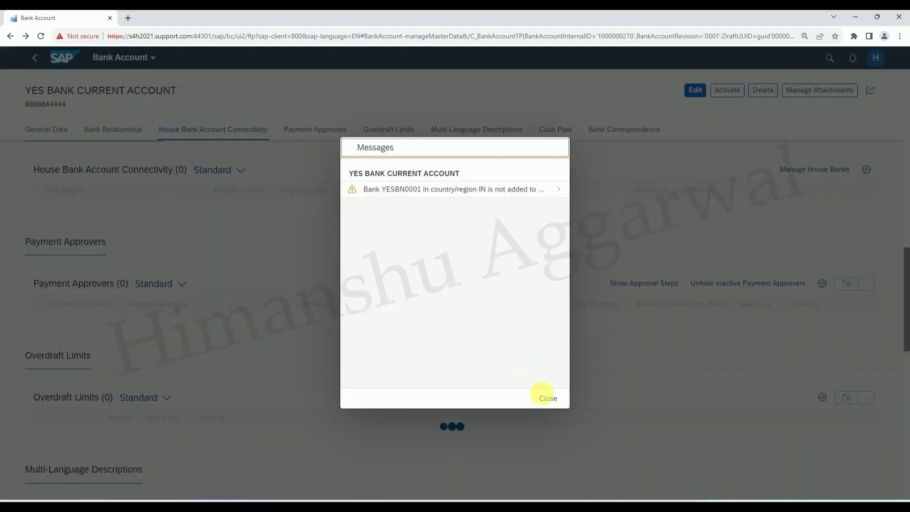
click(546, 397)
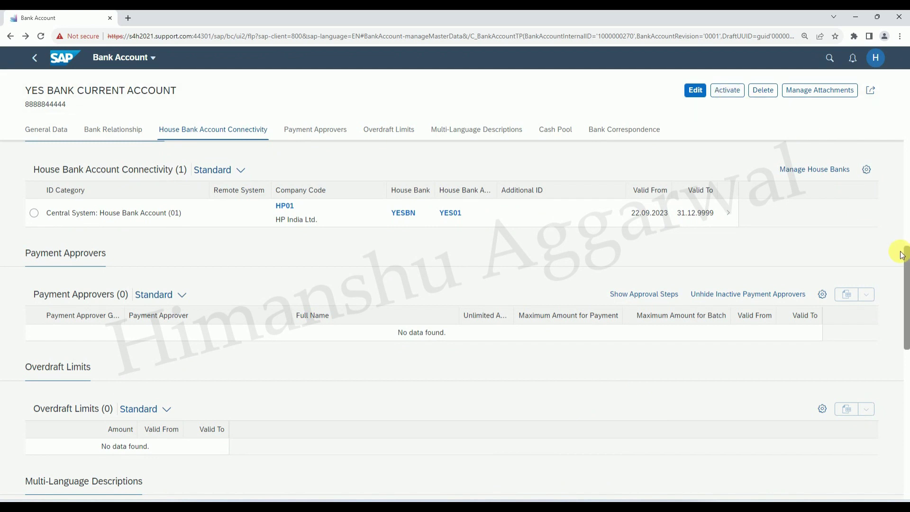
drag(903, 278, 827, 104)
click(729, 91)
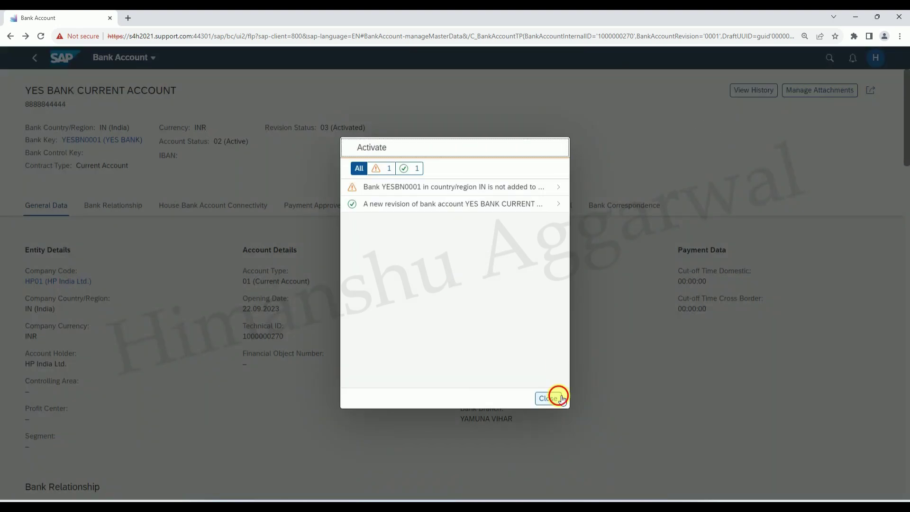
click(559, 398)
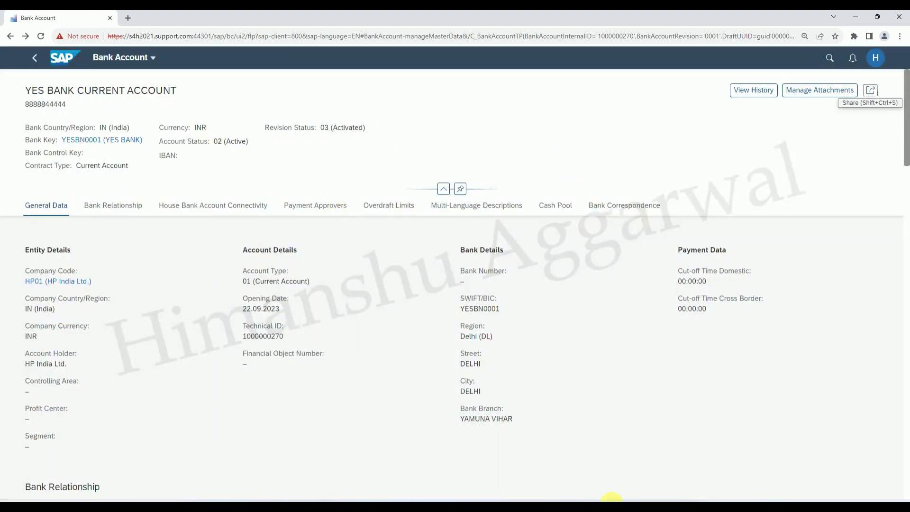
- Switch to the SAP GUI, restart transaction FI12, and open the house banks of company code HP01
click(647, 461)
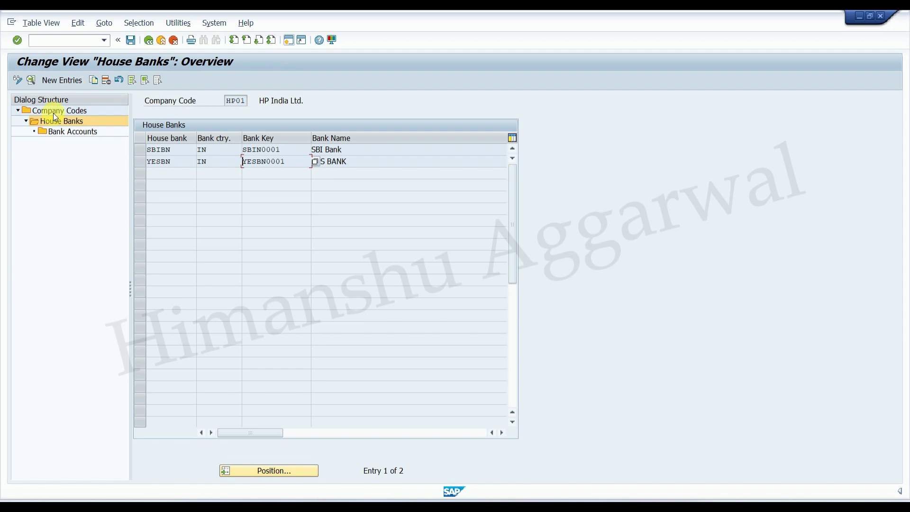
click(149, 40)
click(148, 40)
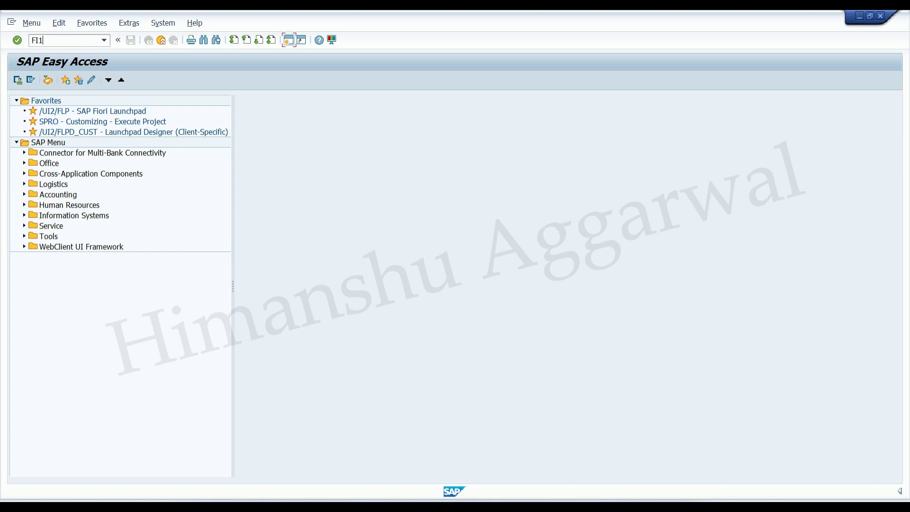
key(Return)
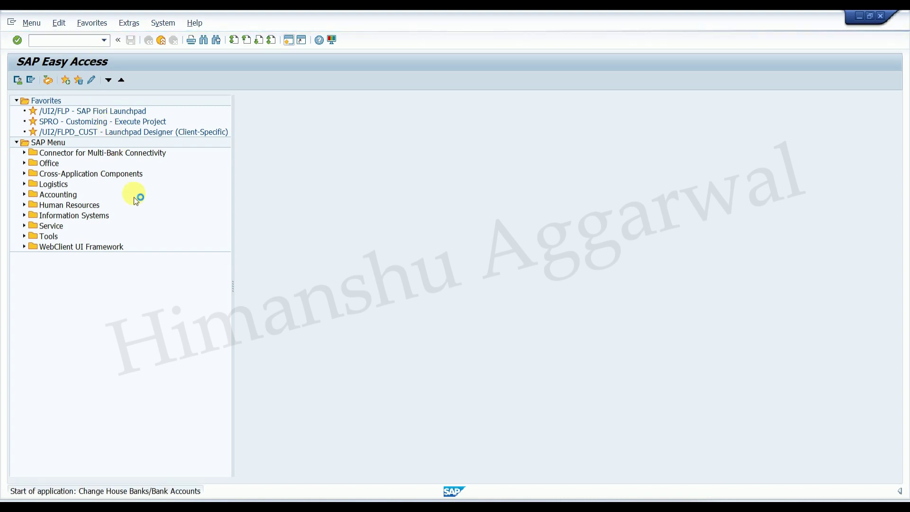
click(271, 388)
text(HP)
key(Return)
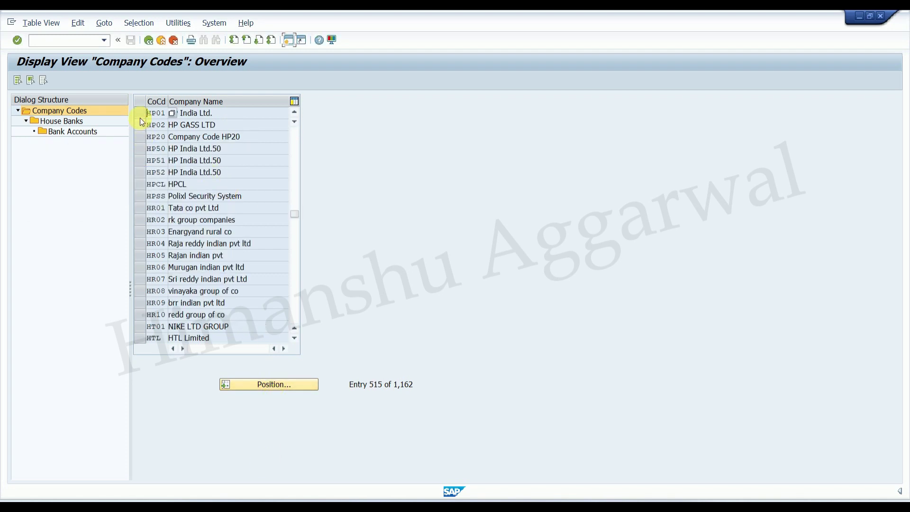
click(139, 113)
double_click(80, 123)
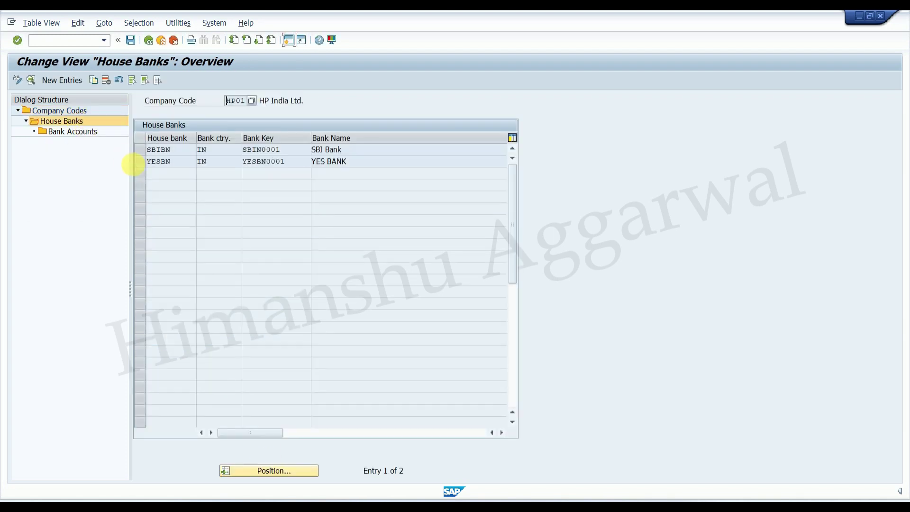
- Open the bank account details of house bank YESBN to check the new YES Bank account
click(140, 150)
click(140, 161)
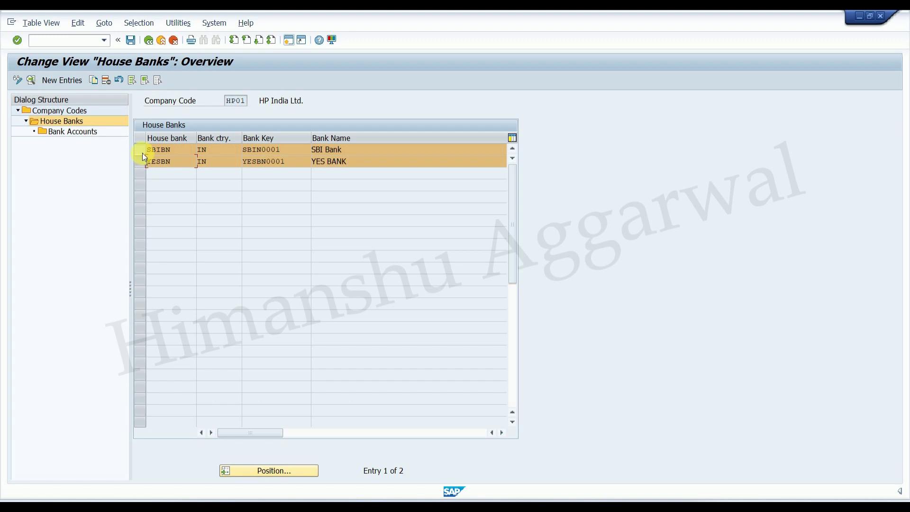
click(140, 150)
double_click(84, 131)
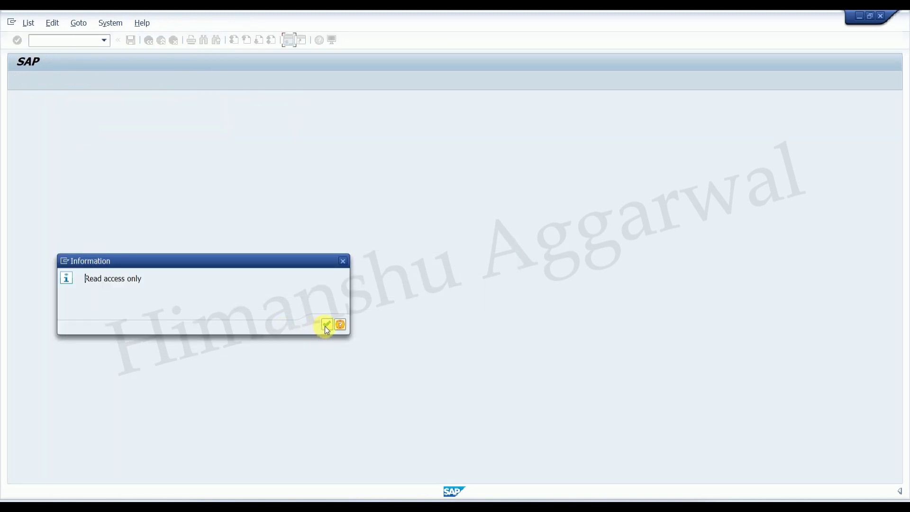
click(325, 326)
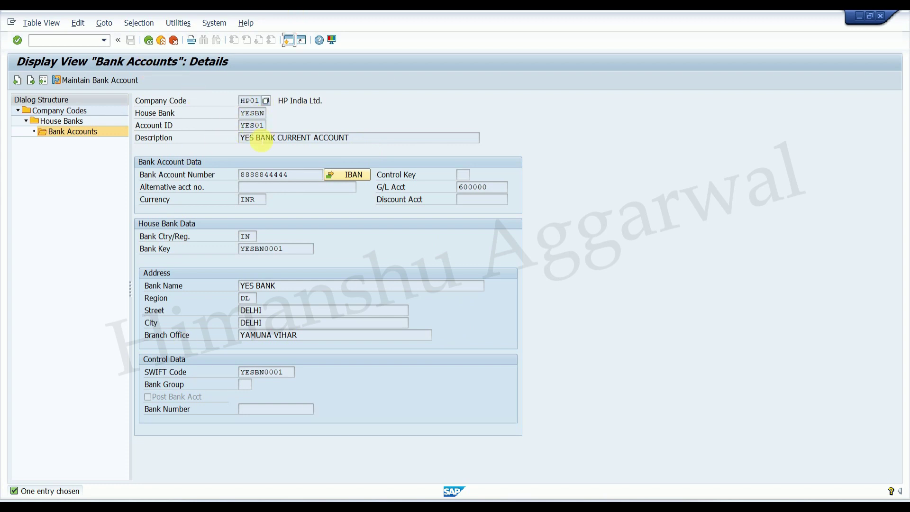
click(149, 39)
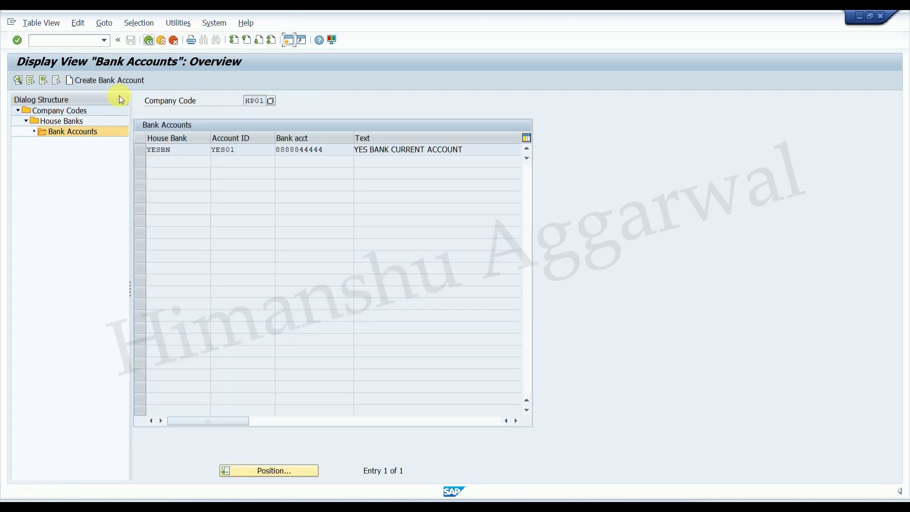
- Return to the house banks list and open the bank account details of house bank SBIBN
double_click(71, 123)
click(140, 150)
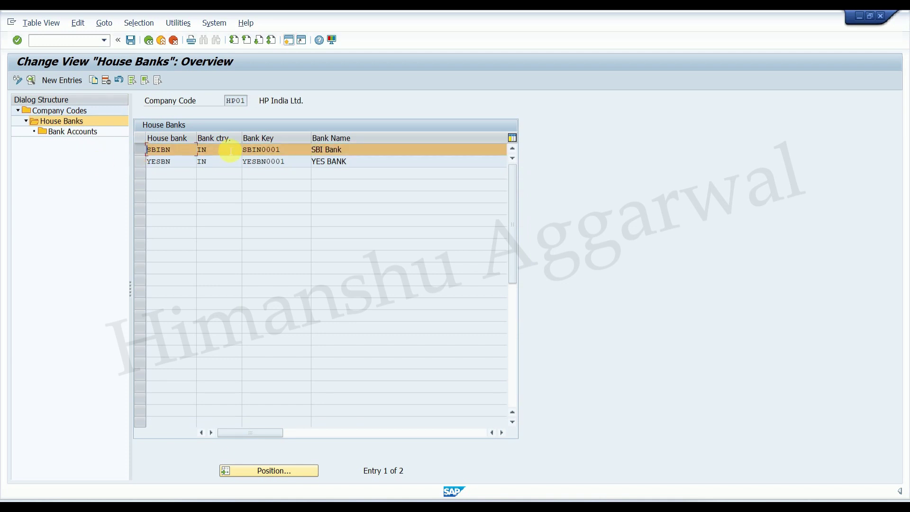
double_click(72, 132)
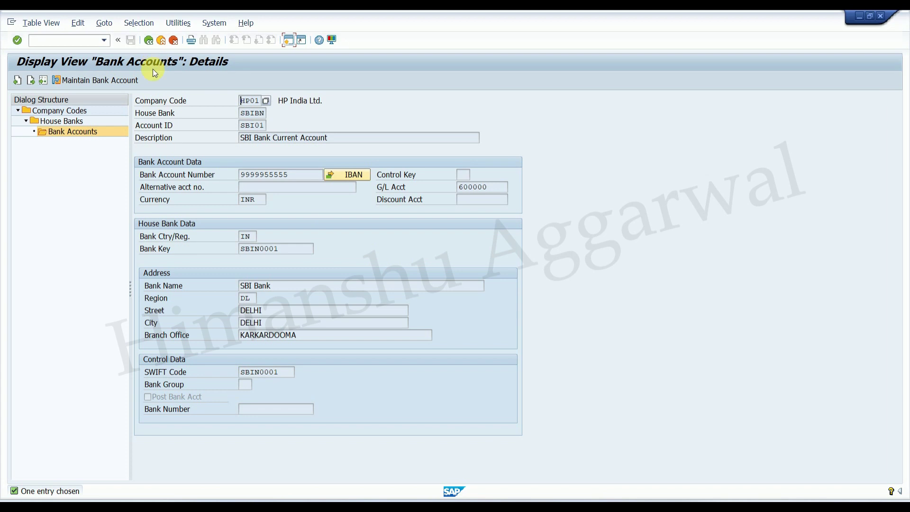
click(148, 40)
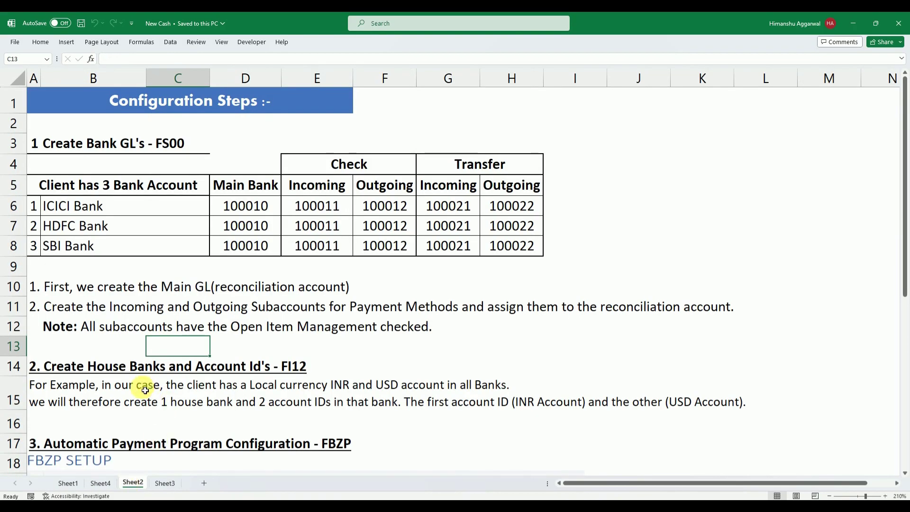
- Switch to the HA Tutorials website in the browser and open the SAP S4HANA - Finance and Controlling course from its course list
click(145, 389)
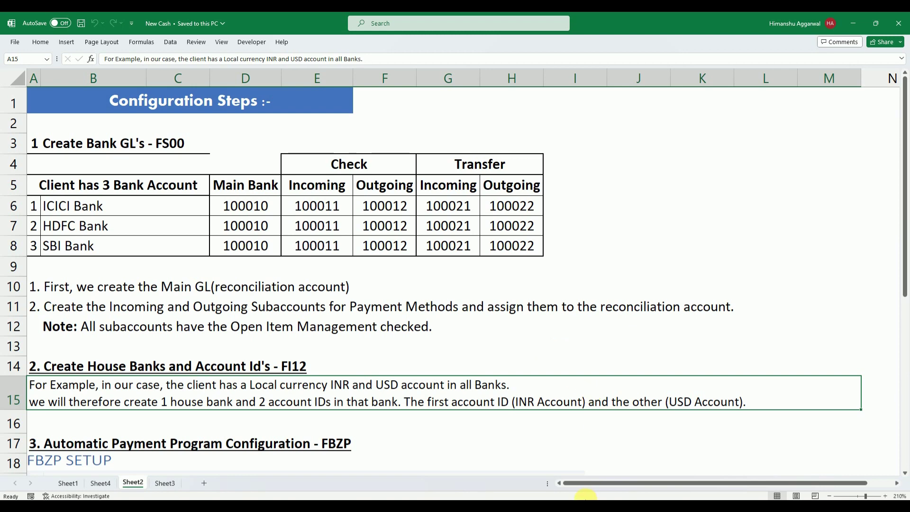
click(570, 506)
click(142, 41)
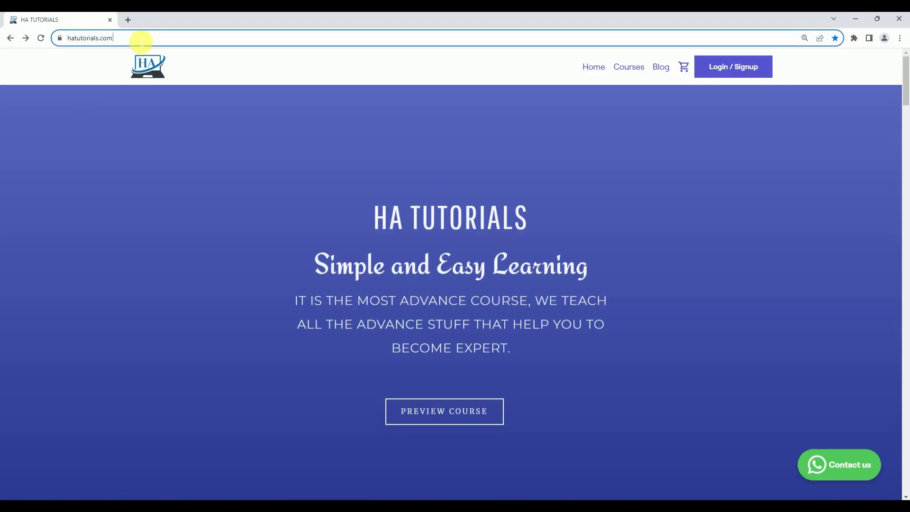
click(142, 41)
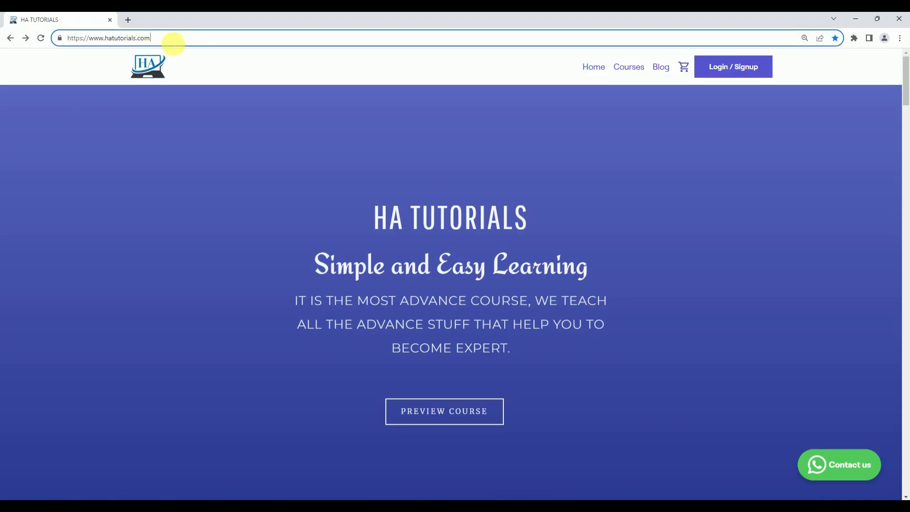
click(634, 70)
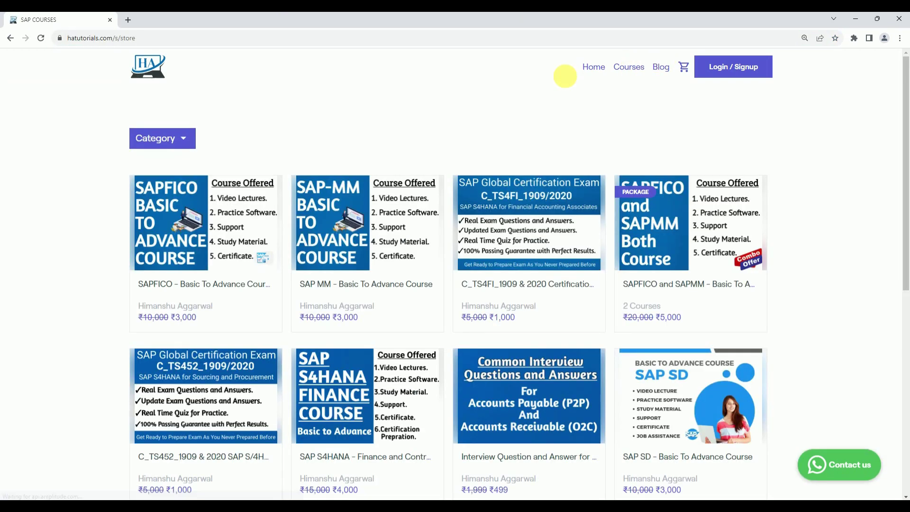
drag(905, 170, 905, 206)
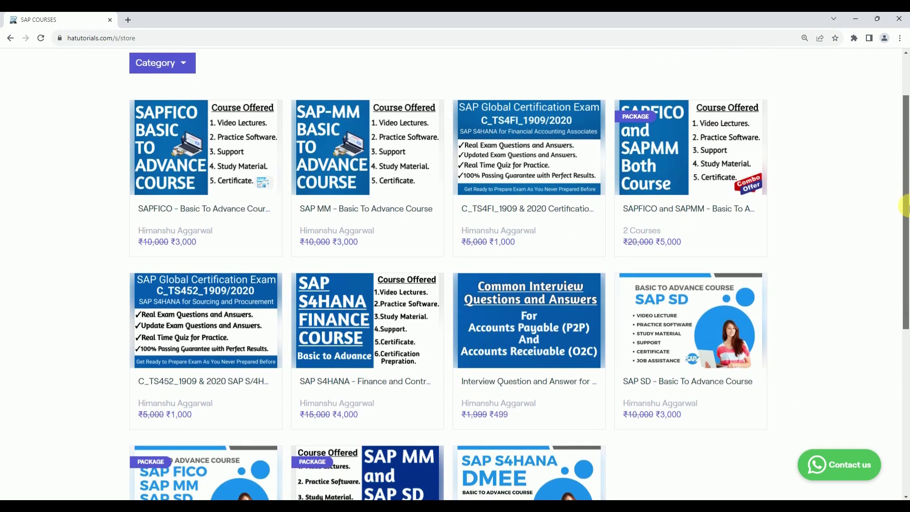
click(349, 304)
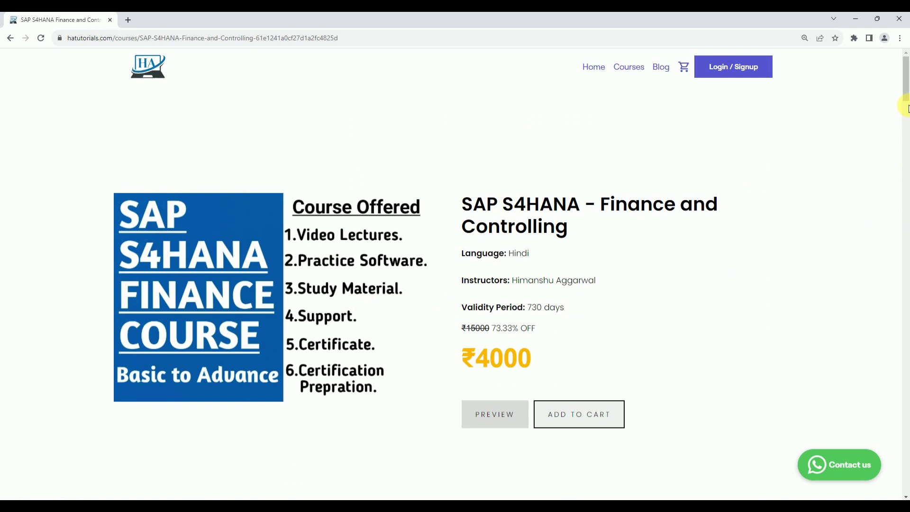
- Expand Section-27 SAP New Cash Account Type For Bank Reconciliation, review its classes, and return to the course overview
drag(904, 78, 905, 294)
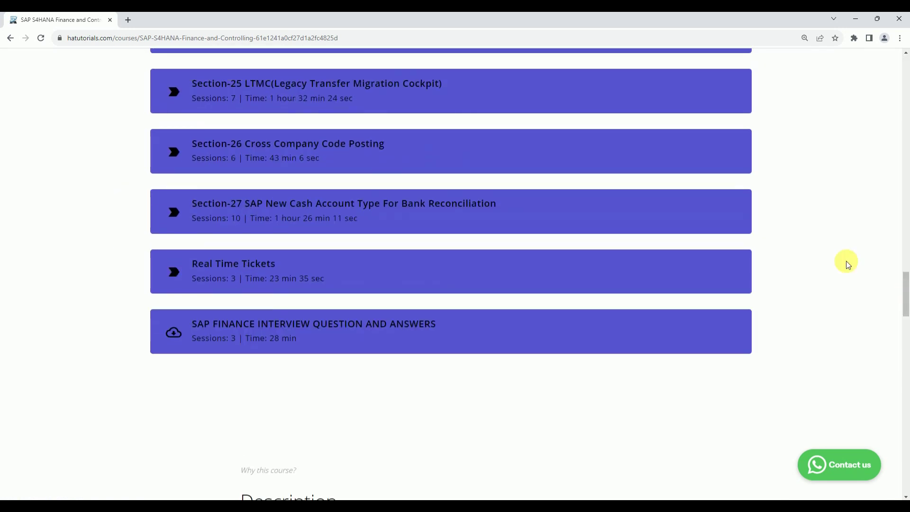
click(246, 215)
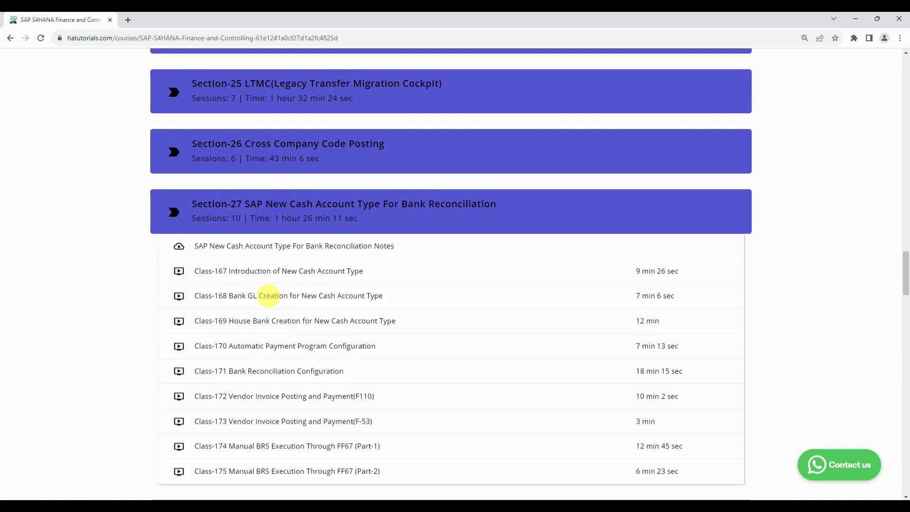
drag(906, 285, 906, 292)
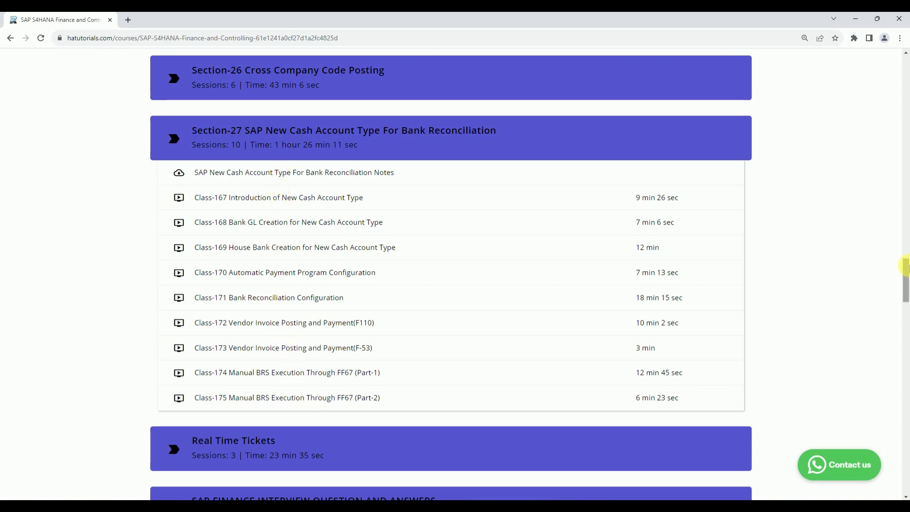
drag(905, 284, 905, 85)
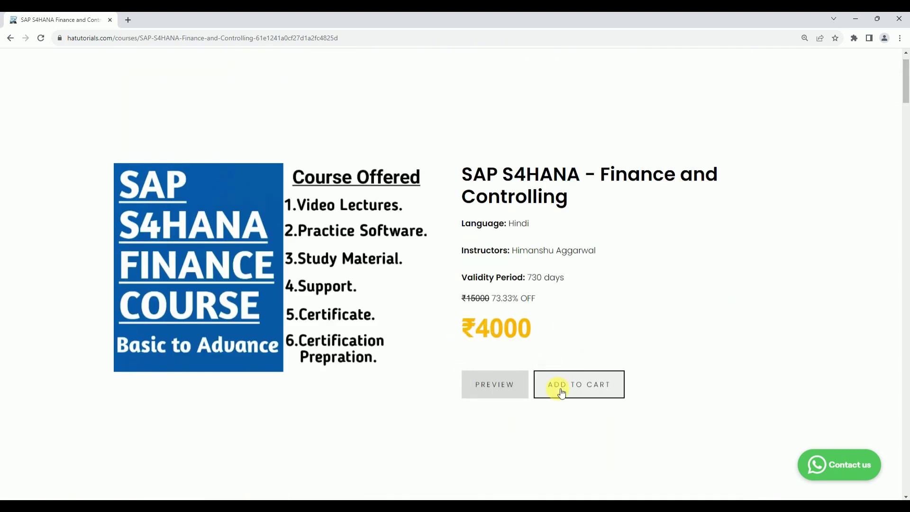
- Open the HA Tutorials account sign-up form from the login dialog, view its required fields, and close it
drag(904, 93, 904, 82)
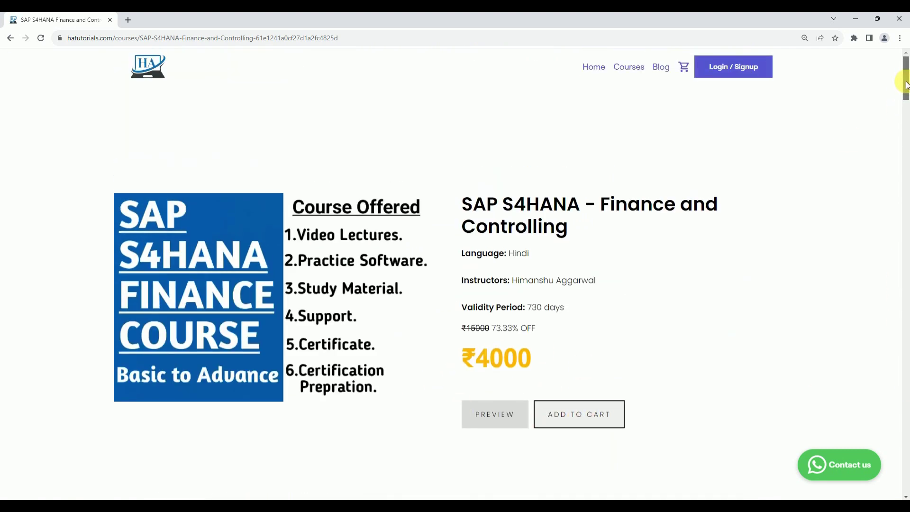
click(738, 70)
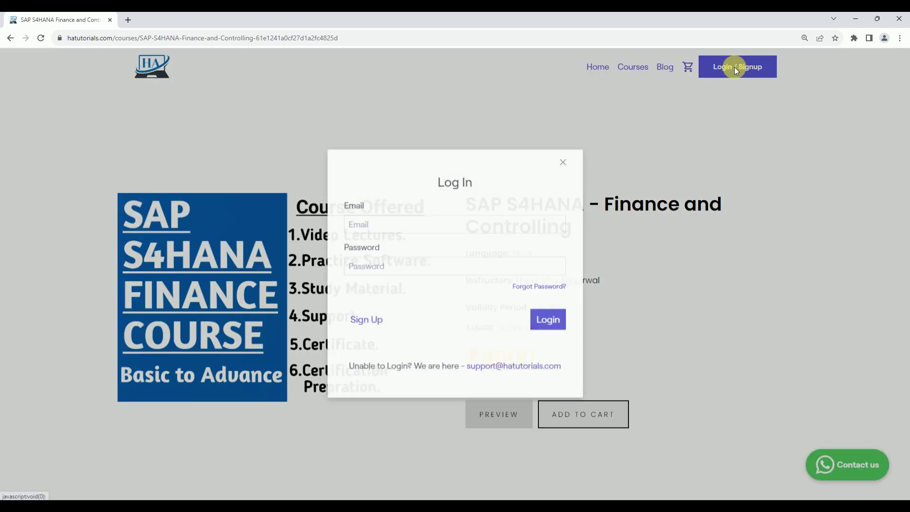
click(366, 319)
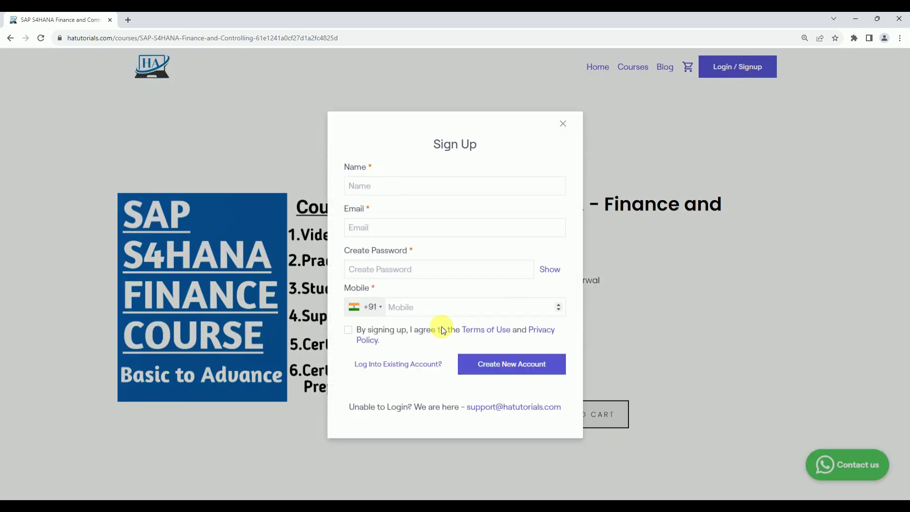
click(563, 124)
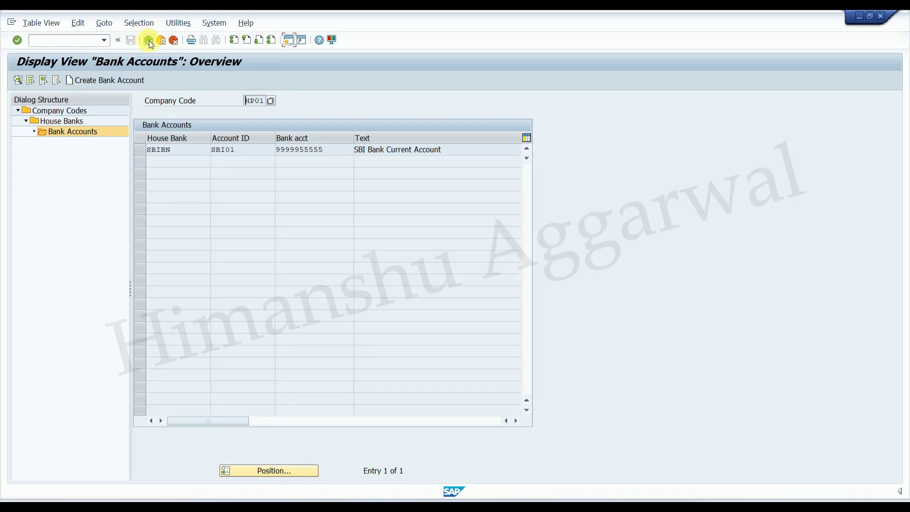
- Return to the house banks list of company code HP01, then switch to the New Cash workbook in Excel and review the Configuration Steps
click(149, 41)
mouse_move(625, 500)
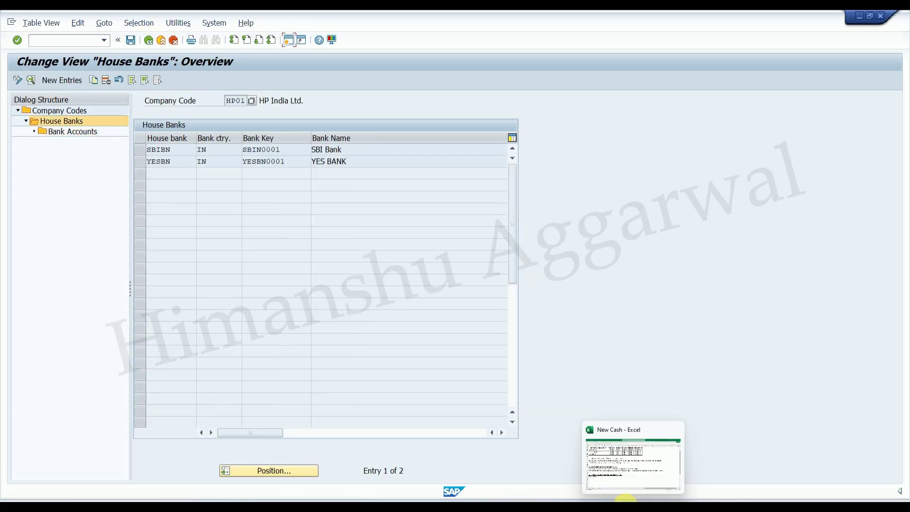
click(616, 467)
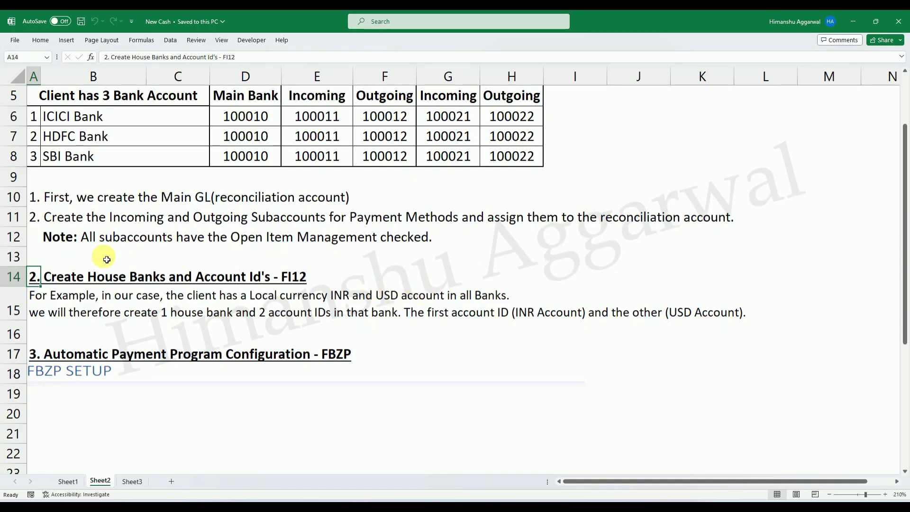
drag(900, 274, 905, 215)
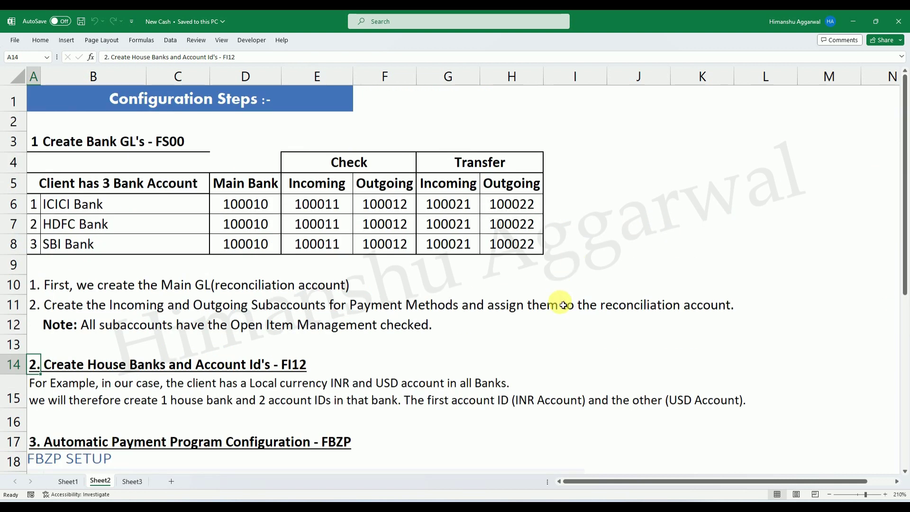